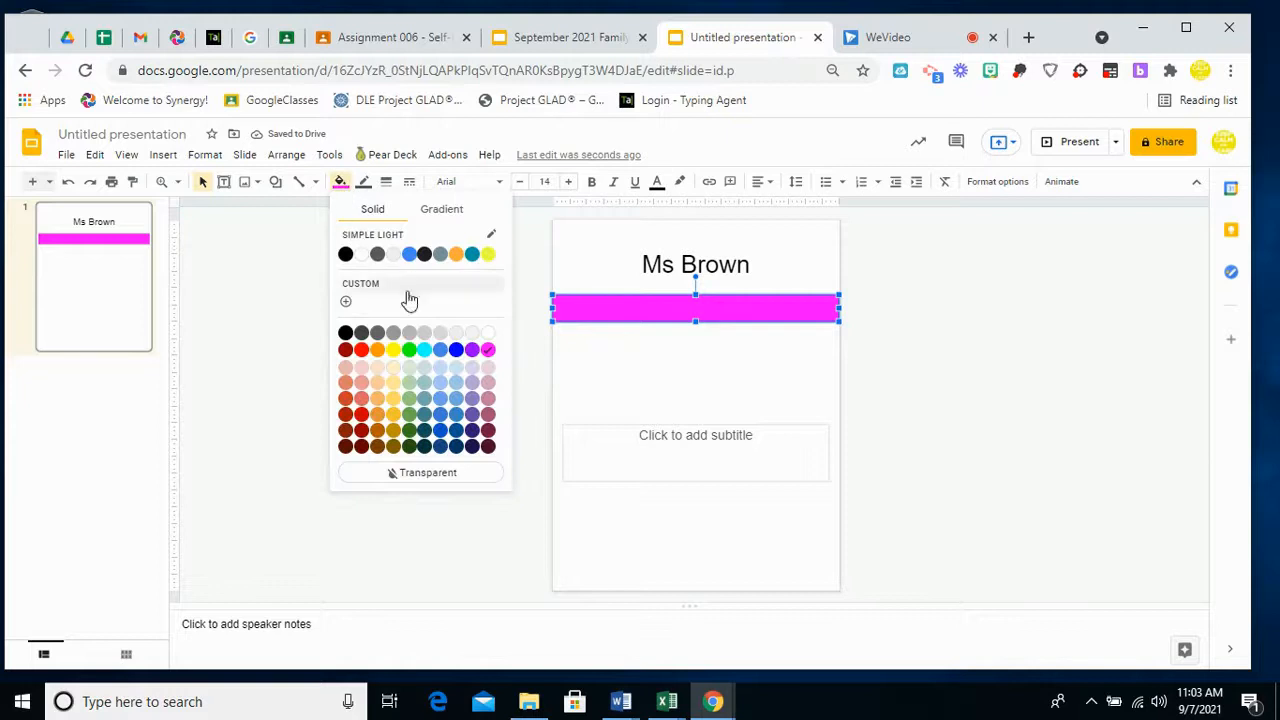
Step: Move the banner rectangle up directly under the title and fill it with cyan
left_click(410, 255)
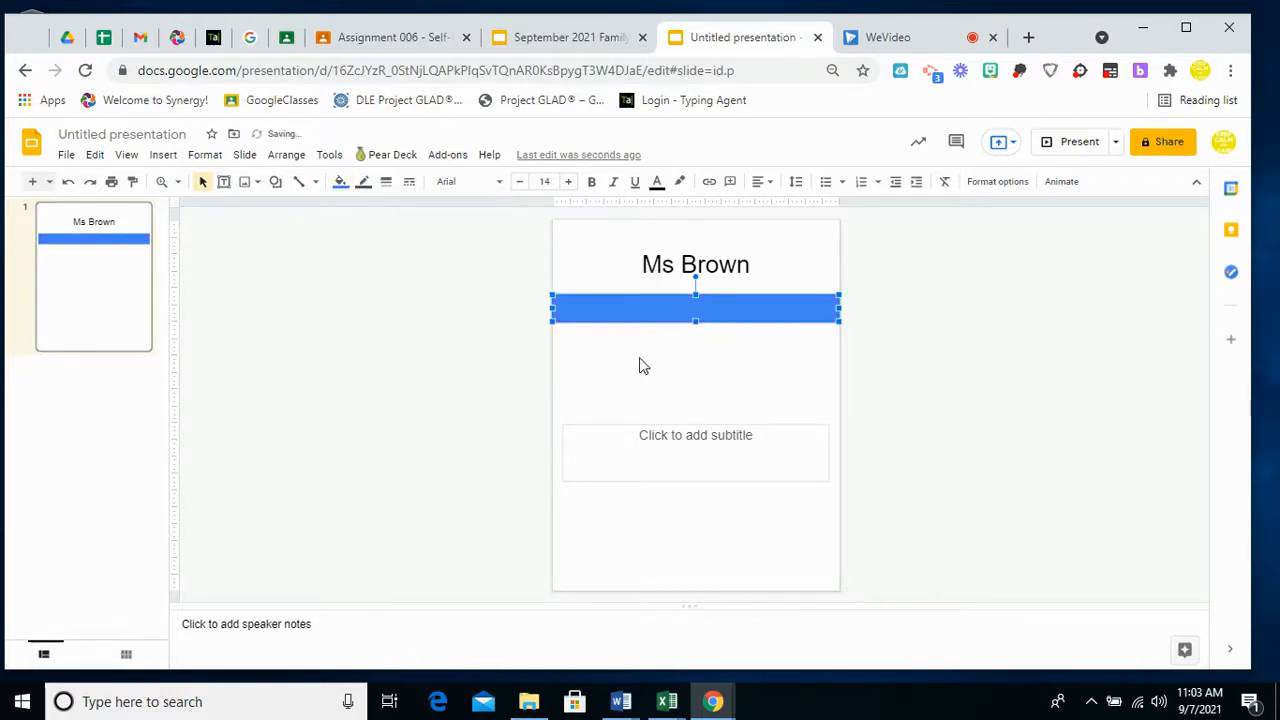
left_click_drag(657, 306, 646, 289)
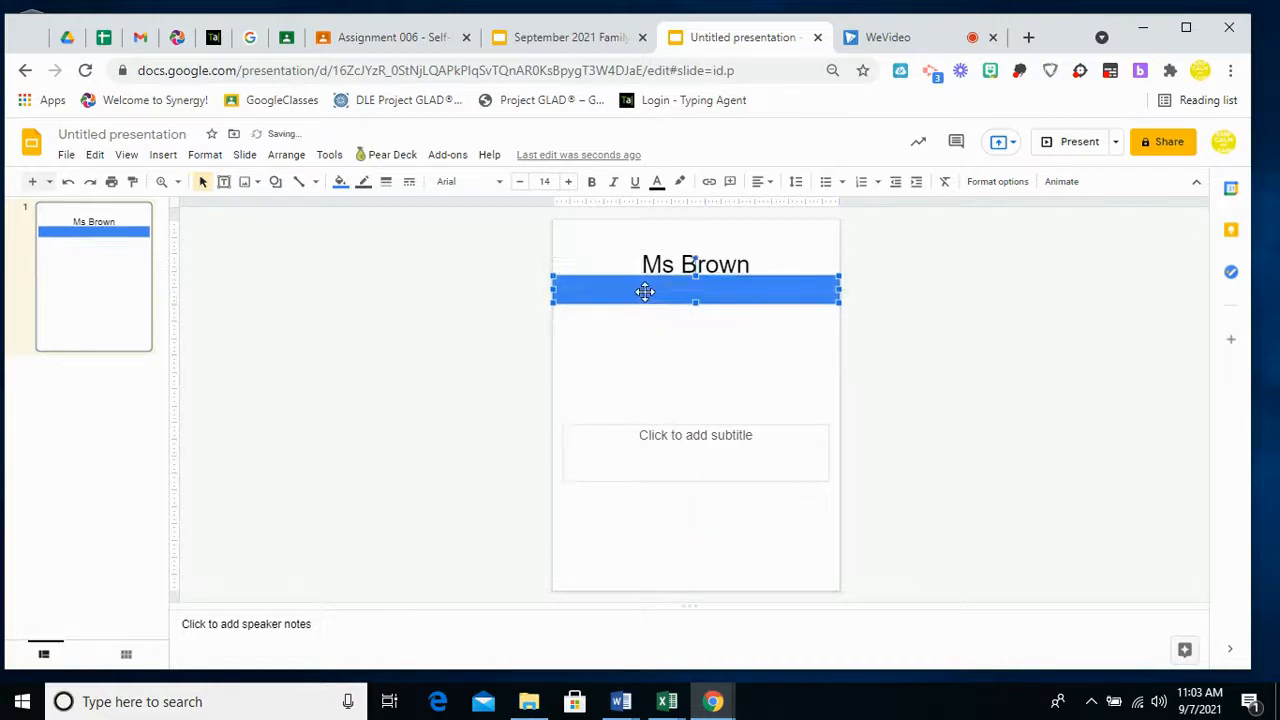
left_click(341, 182)
left_click(424, 352)
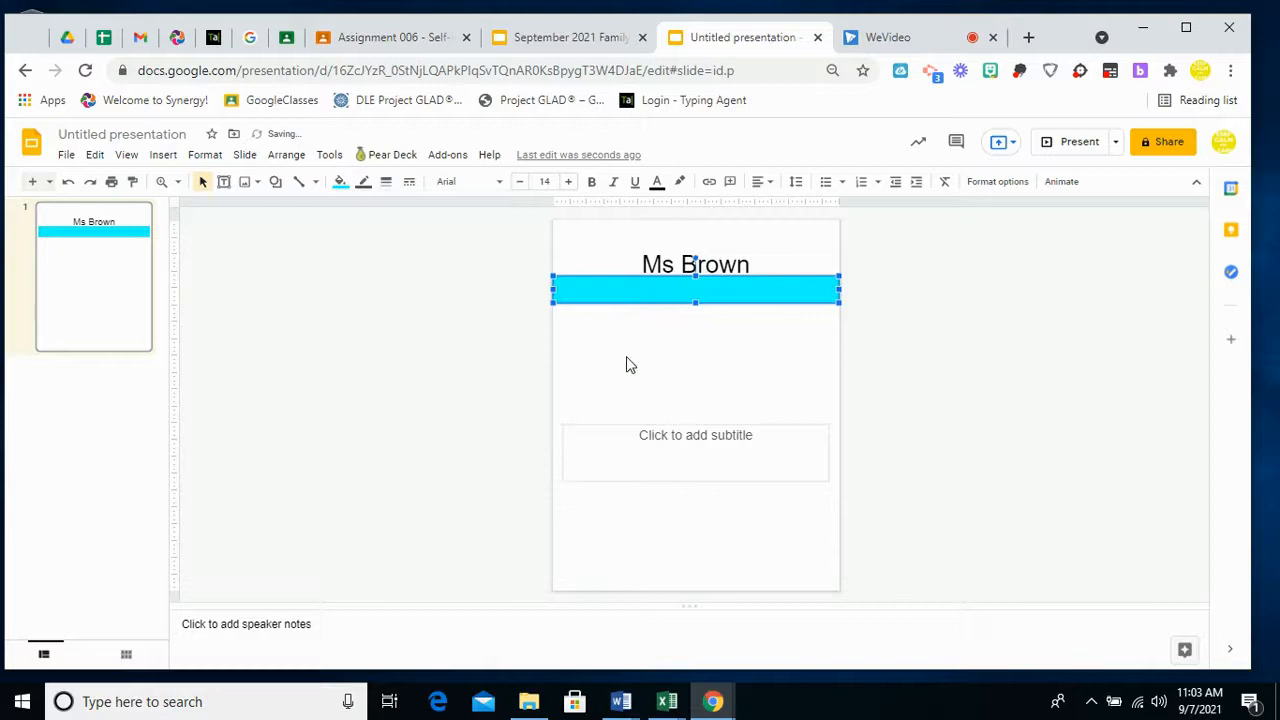
left_click(626, 358)
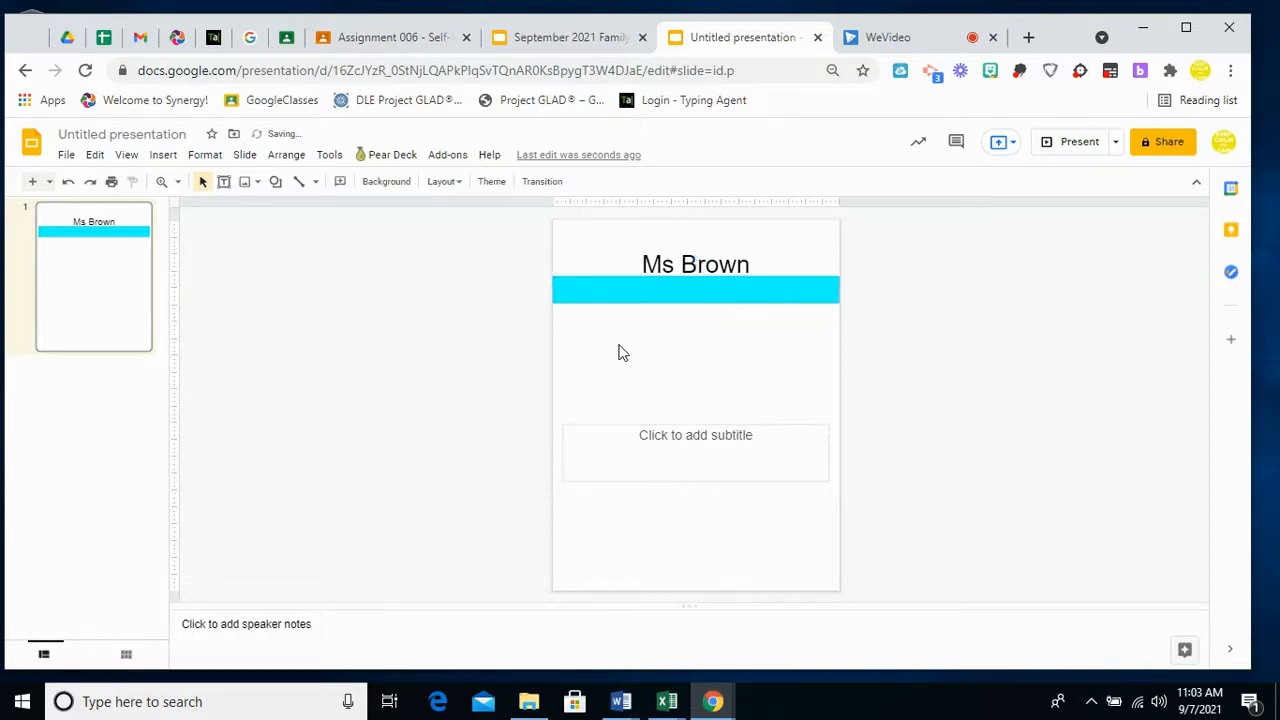
Step: Shorten the subtitle box to about half its height and enter "All About Me" in it
left_click(689, 433)
left_click(659, 386)
left_click(708, 484)
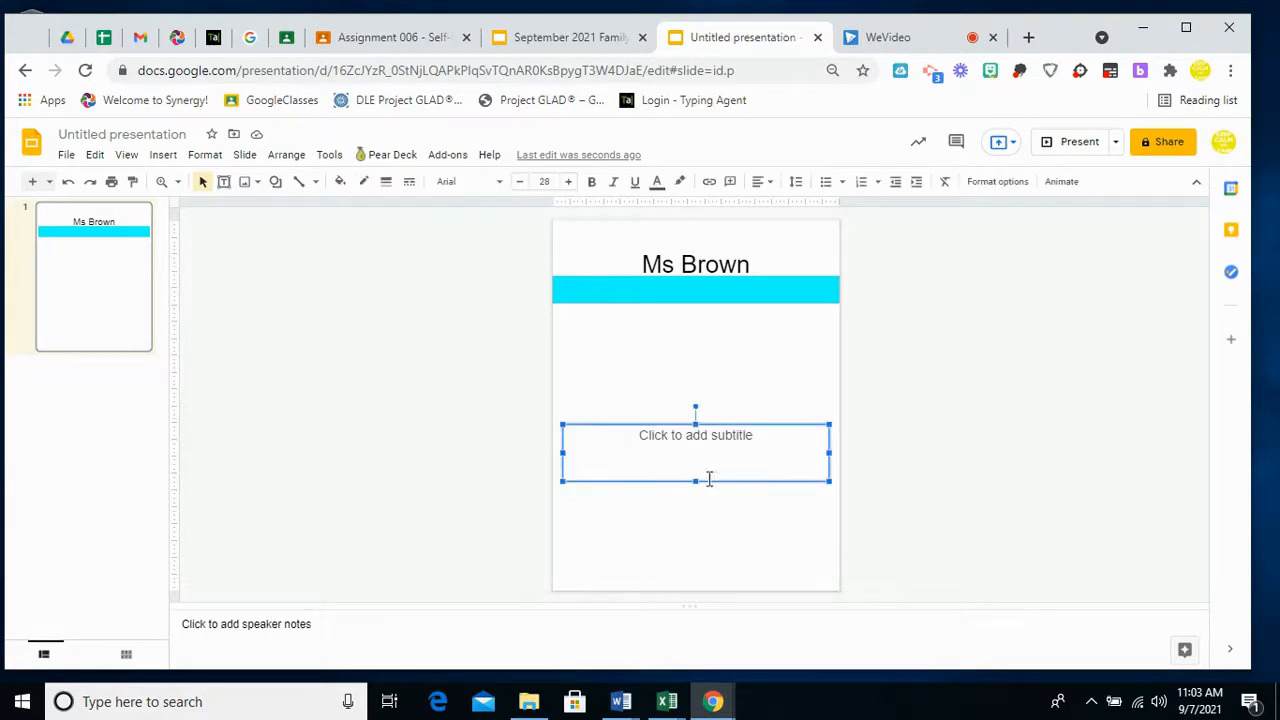
left_click_drag(695, 457, 694, 447)
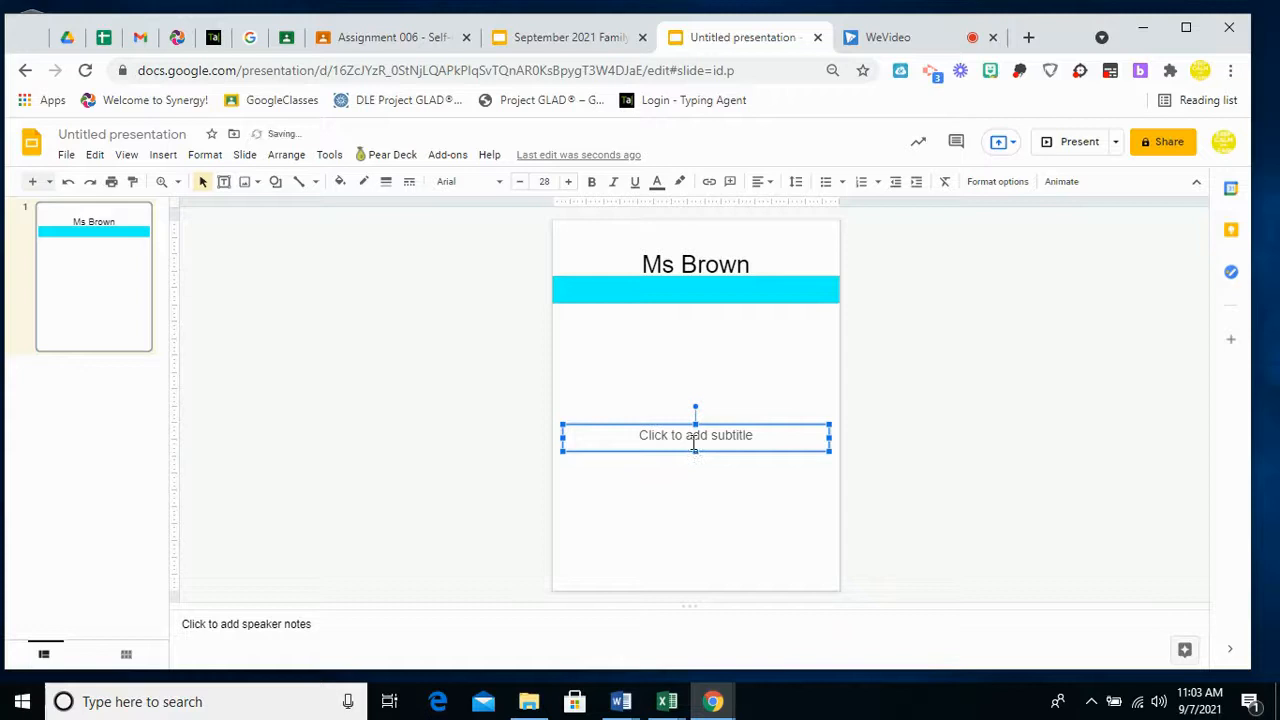
left_click(696, 435)
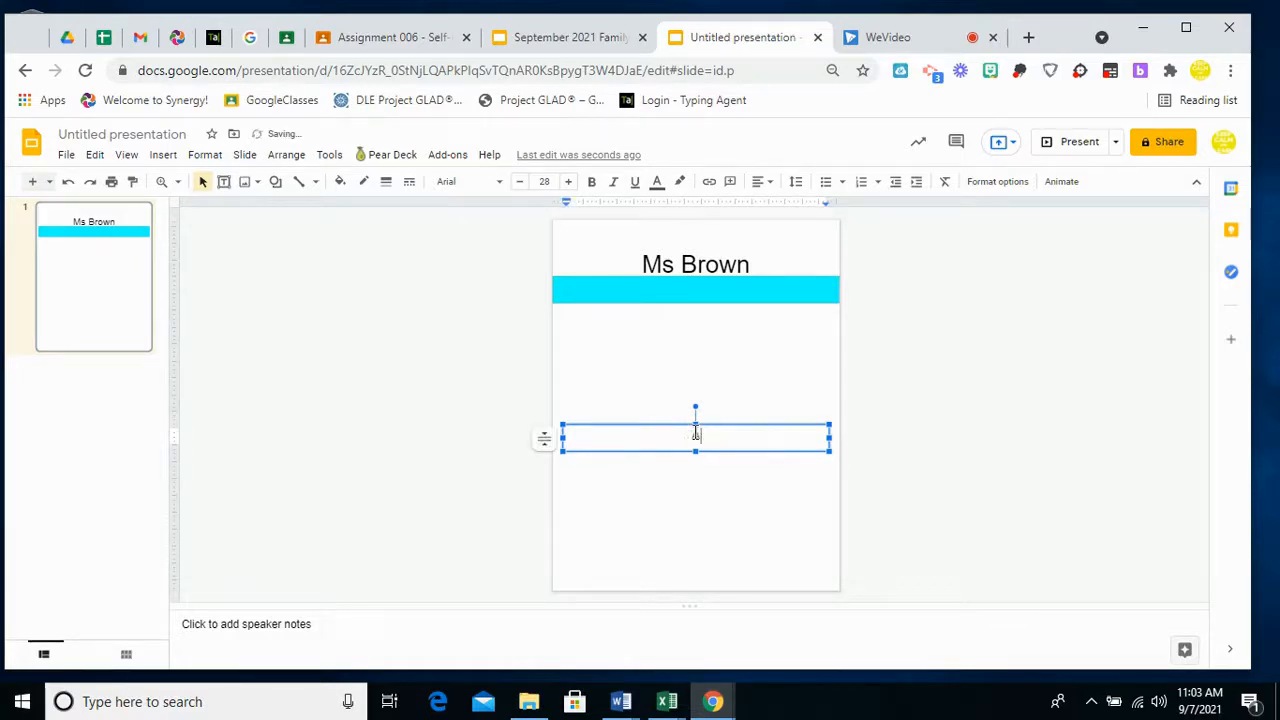
type("All About Me")
Step: Move the subtitle box onto the cyan banner and send the banner backward behind the subtitle text
left_click_drag(675, 421, 676, 282)
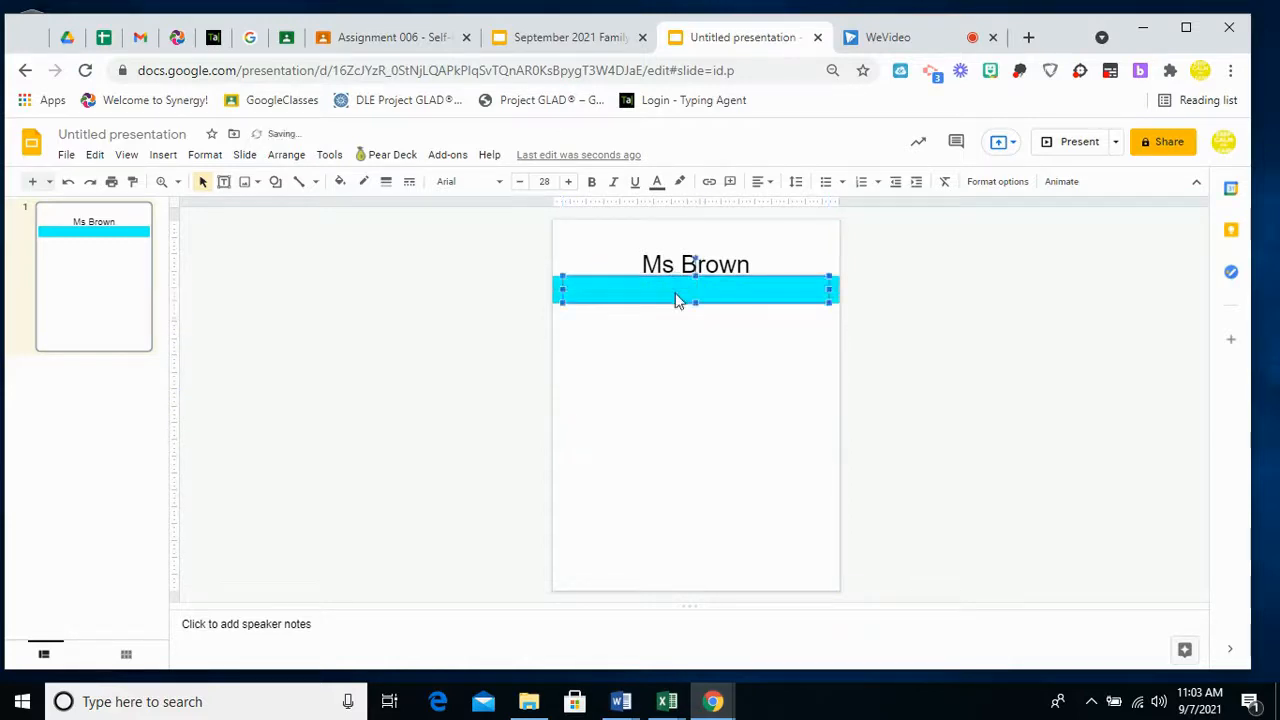
left_click(734, 454)
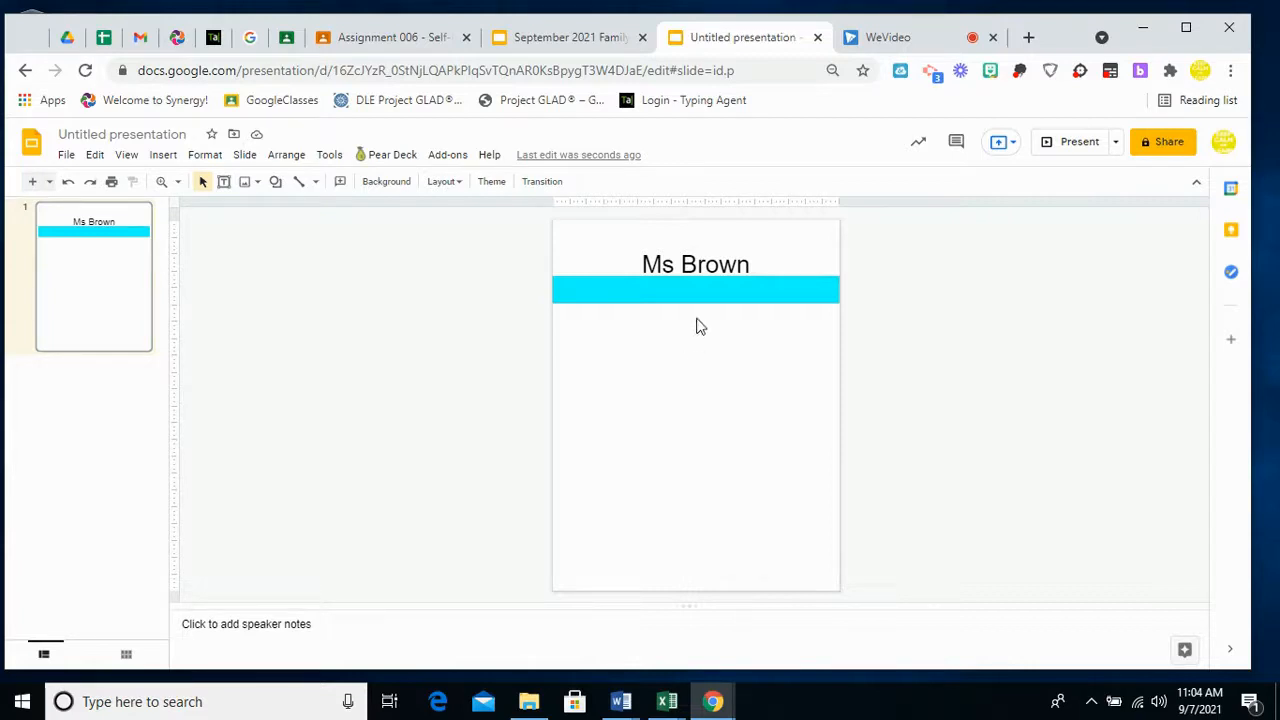
left_click(688, 289)
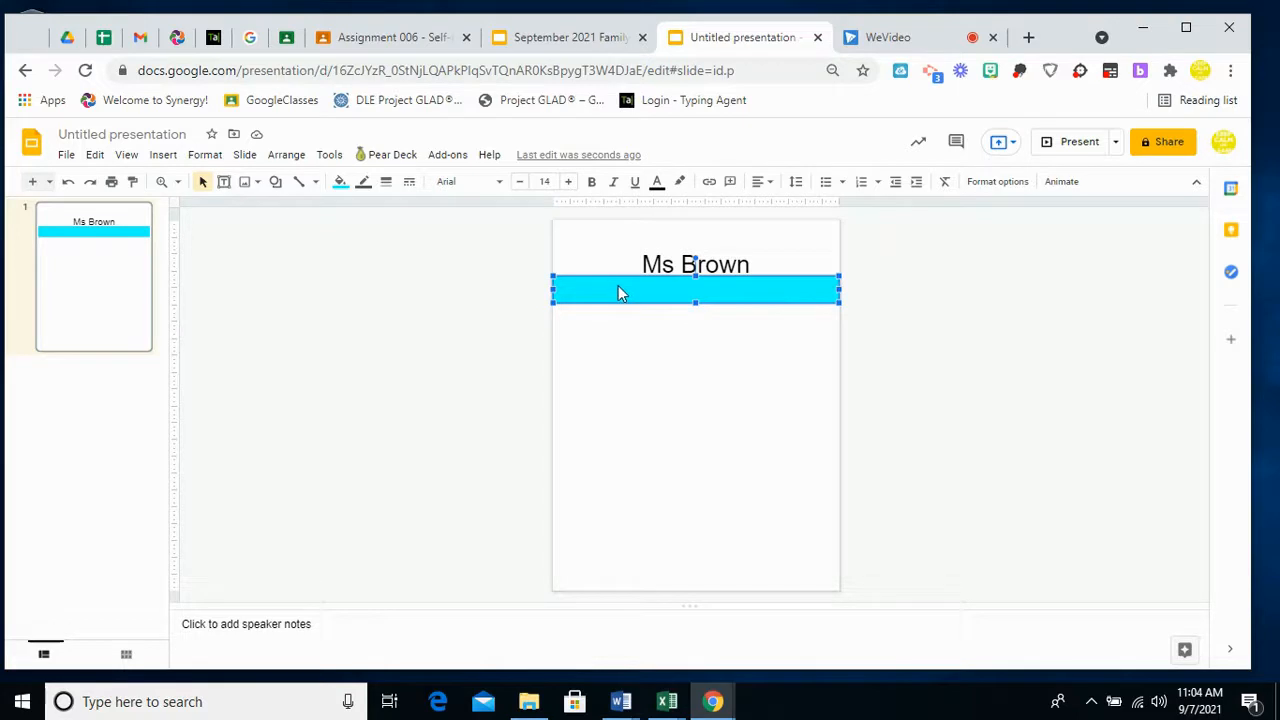
left_click(712, 370)
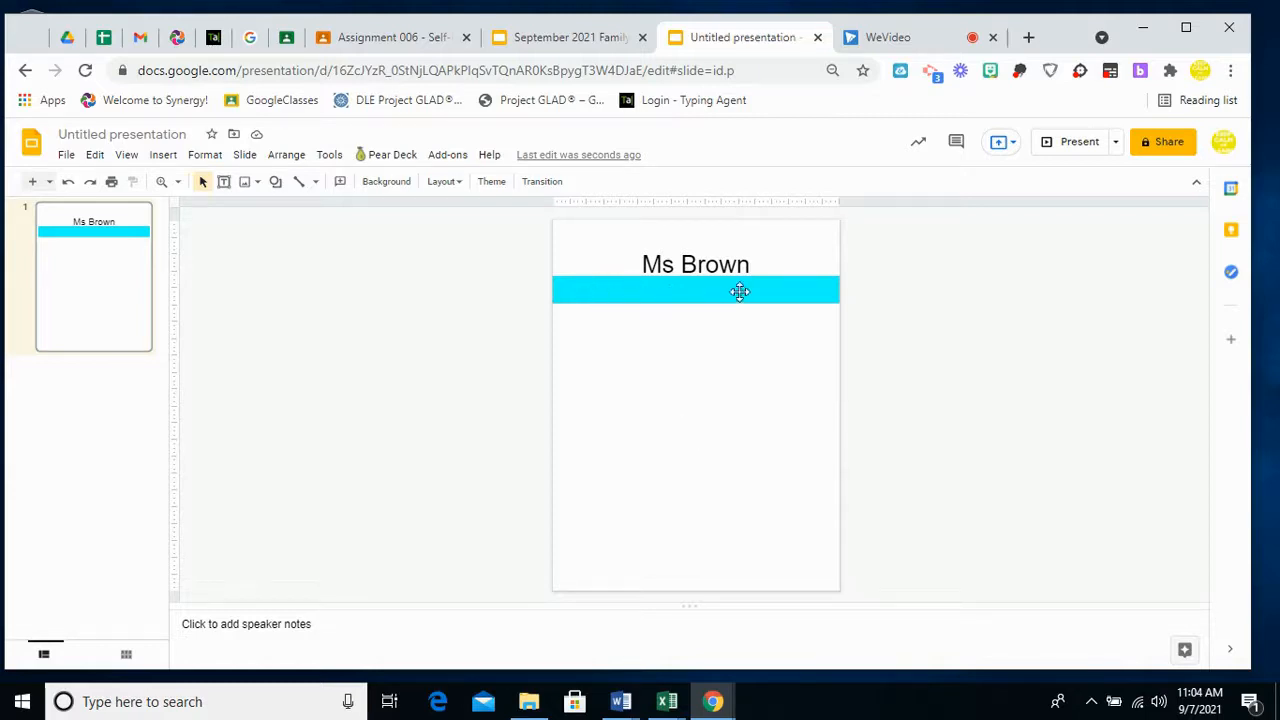
left_click(663, 291)
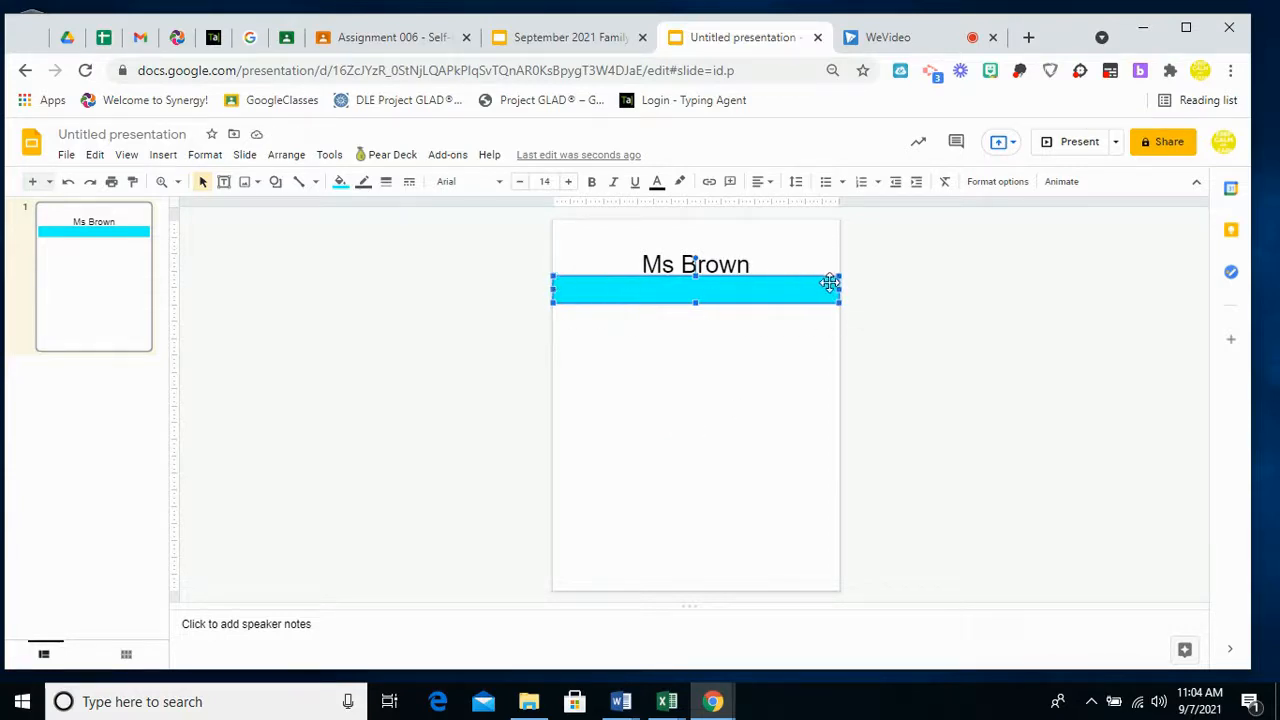
right_click(733, 292)
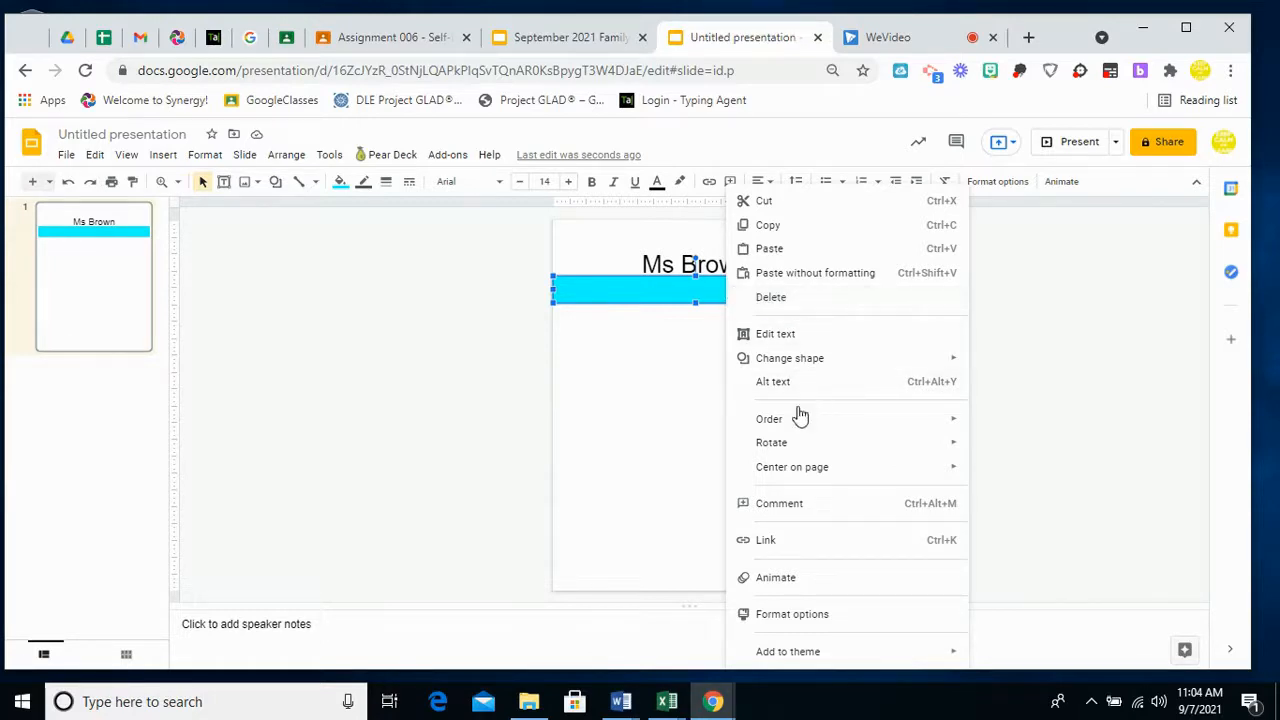
mouse_move(768, 420)
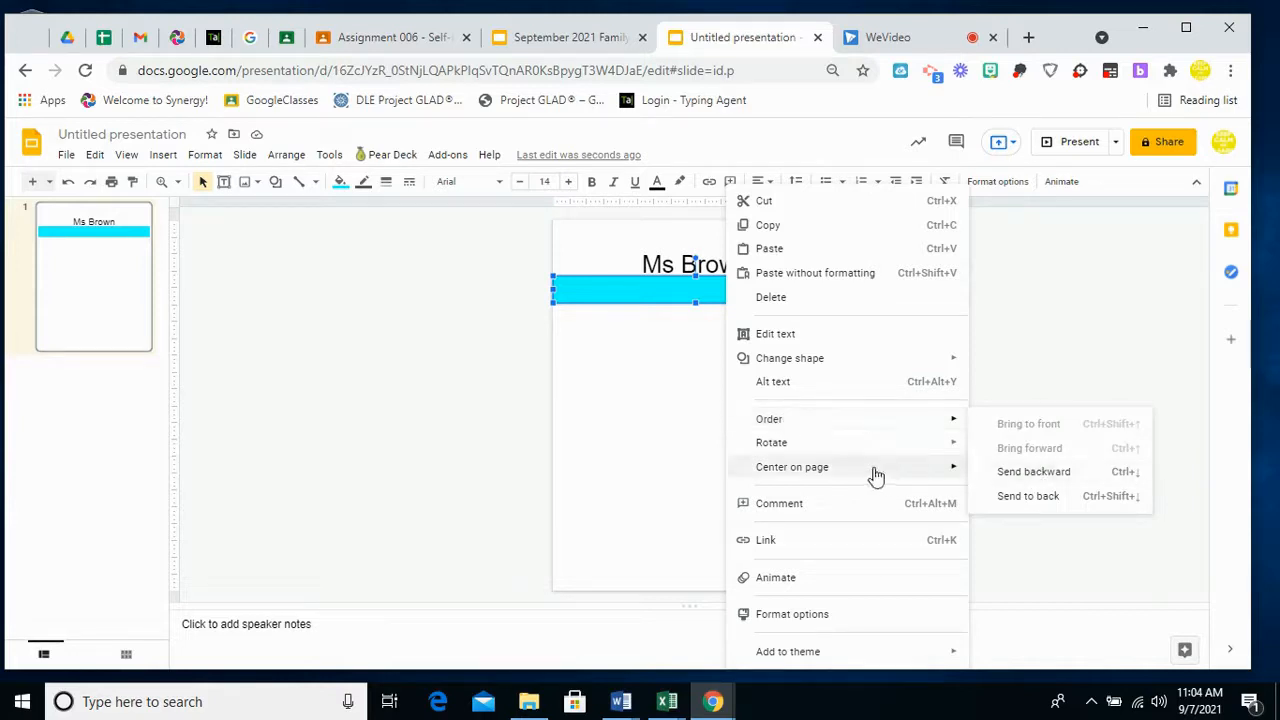
left_click(1059, 473)
left_click(976, 495)
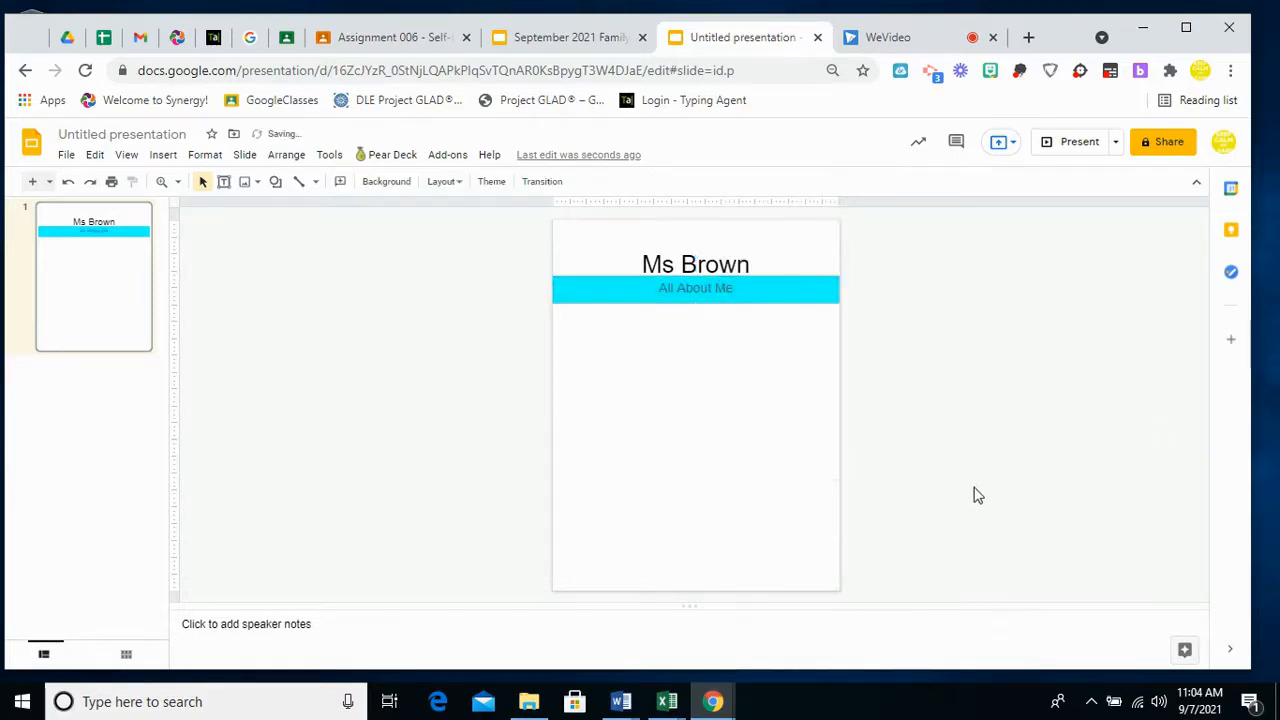
Step: Make the "All About Me" subtitle text bold
left_click(707, 288)
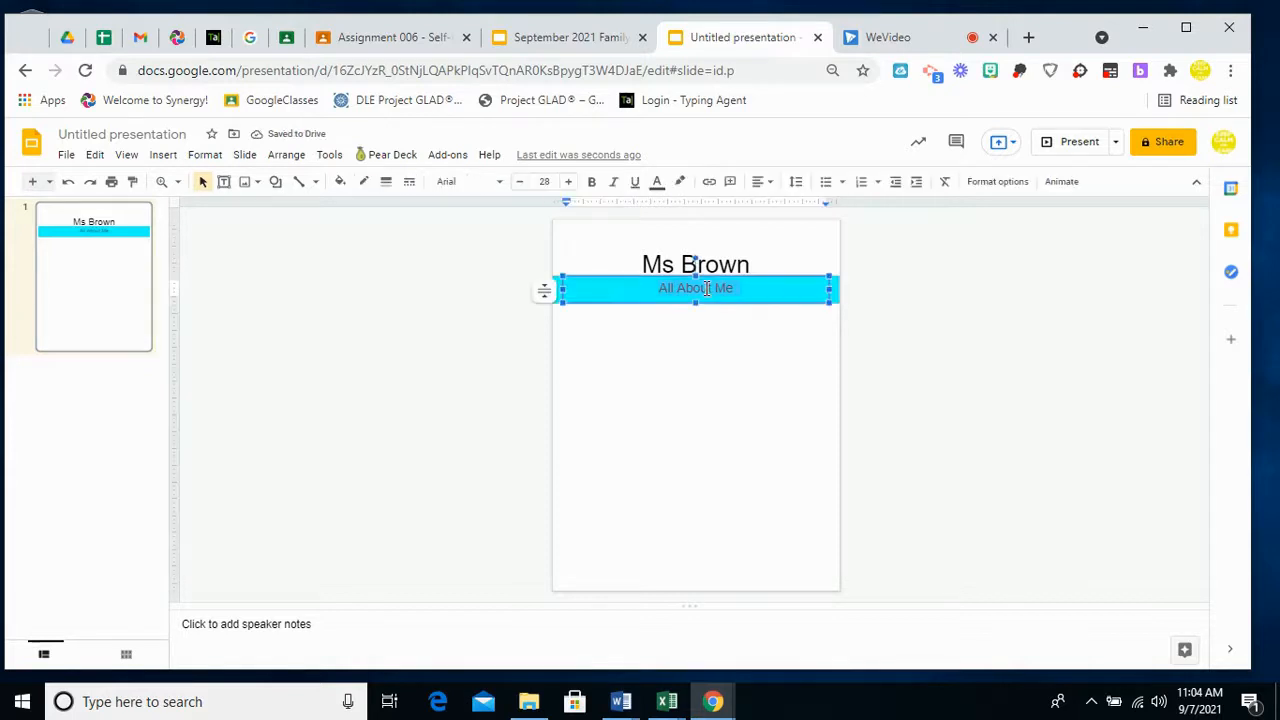
left_click(594, 186)
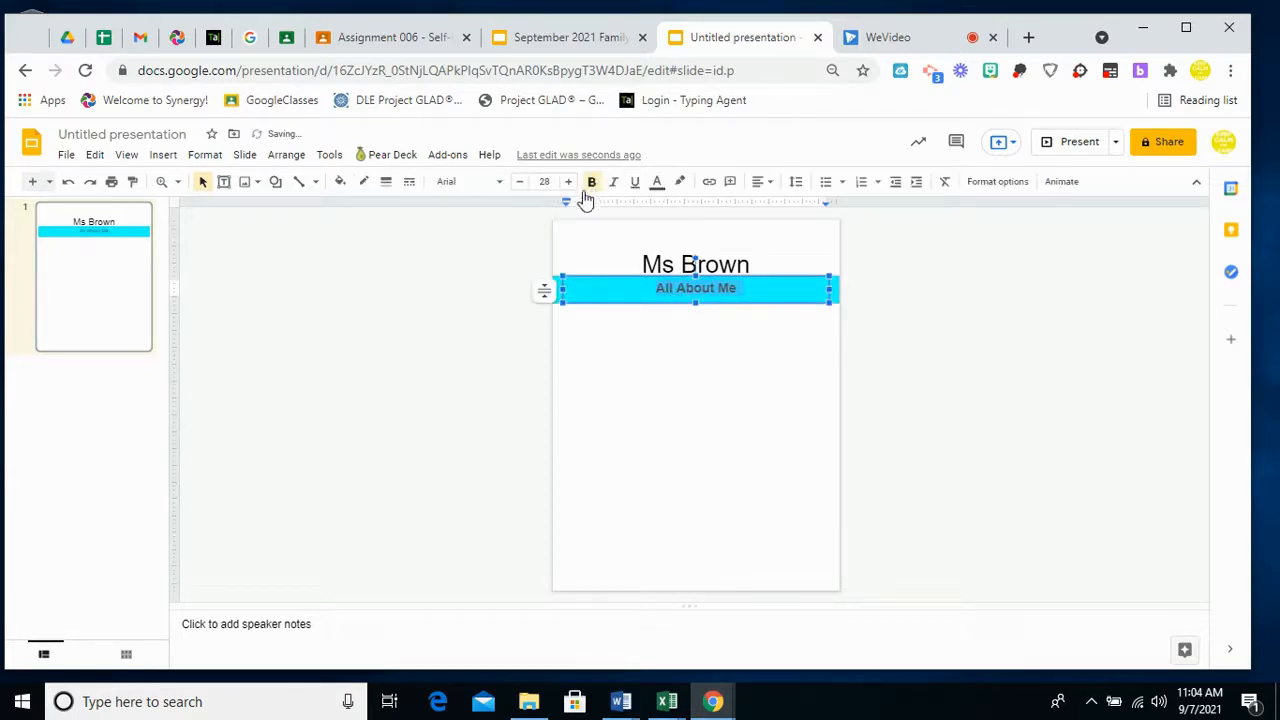
left_click(681, 183)
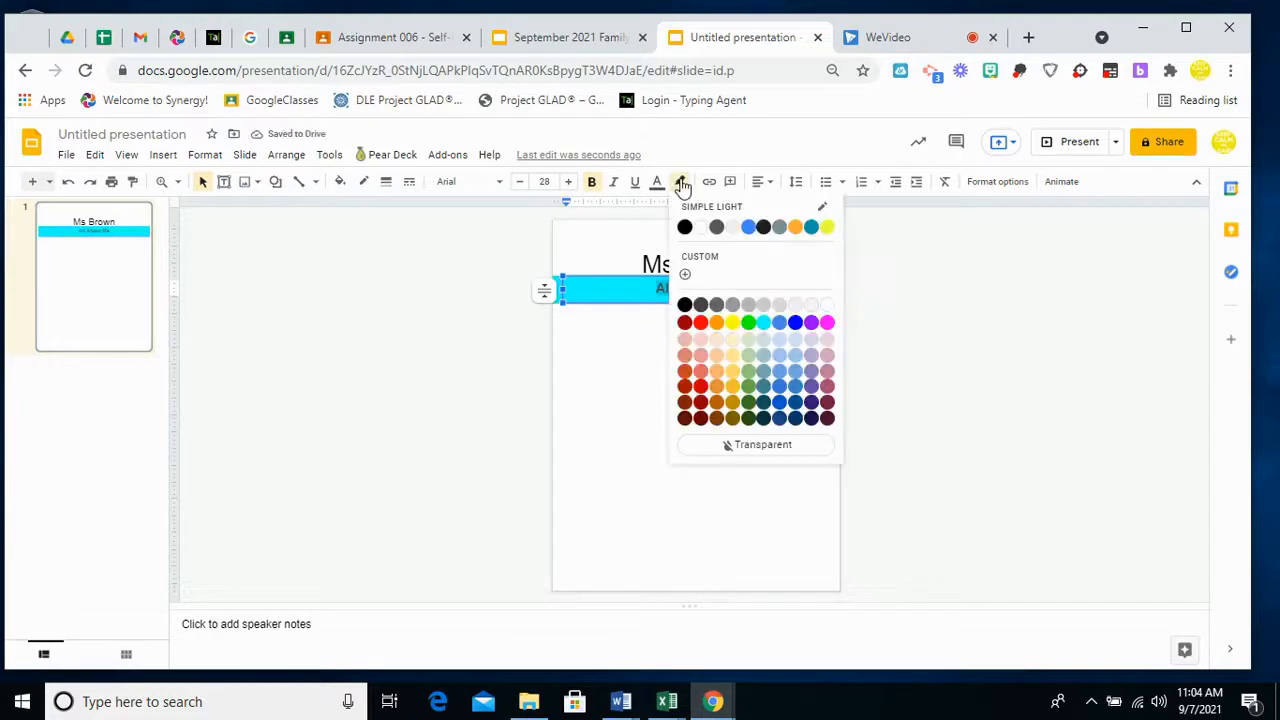
left_click(820, 323)
left_click(618, 431)
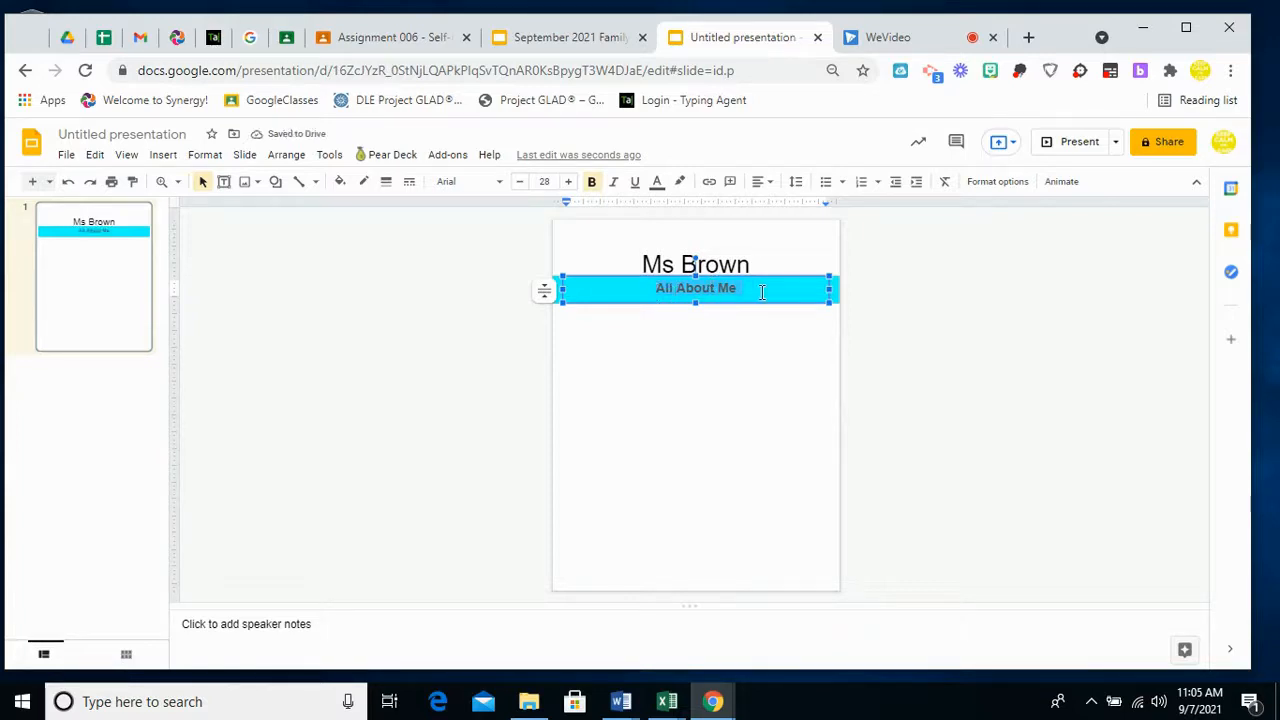
Step: Set the text color of the "All About Me" subtitle to magenta
left_click(658, 183)
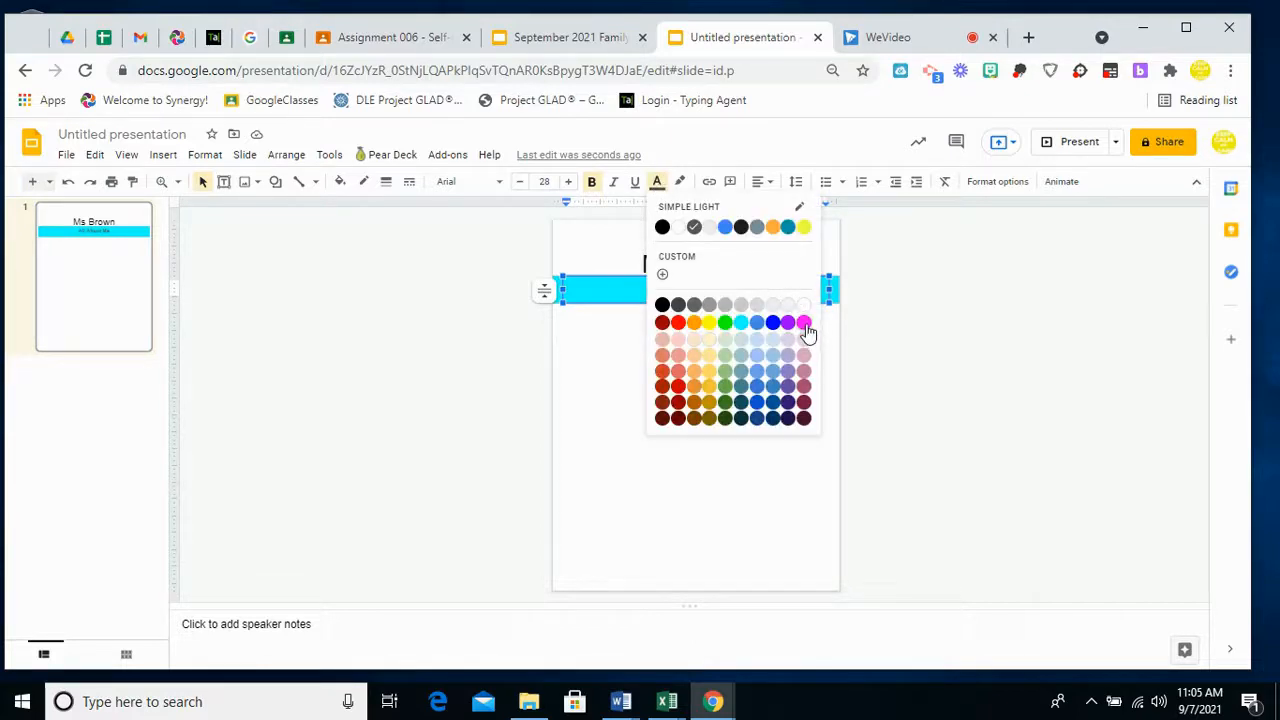
left_click(805, 326)
left_click(741, 422)
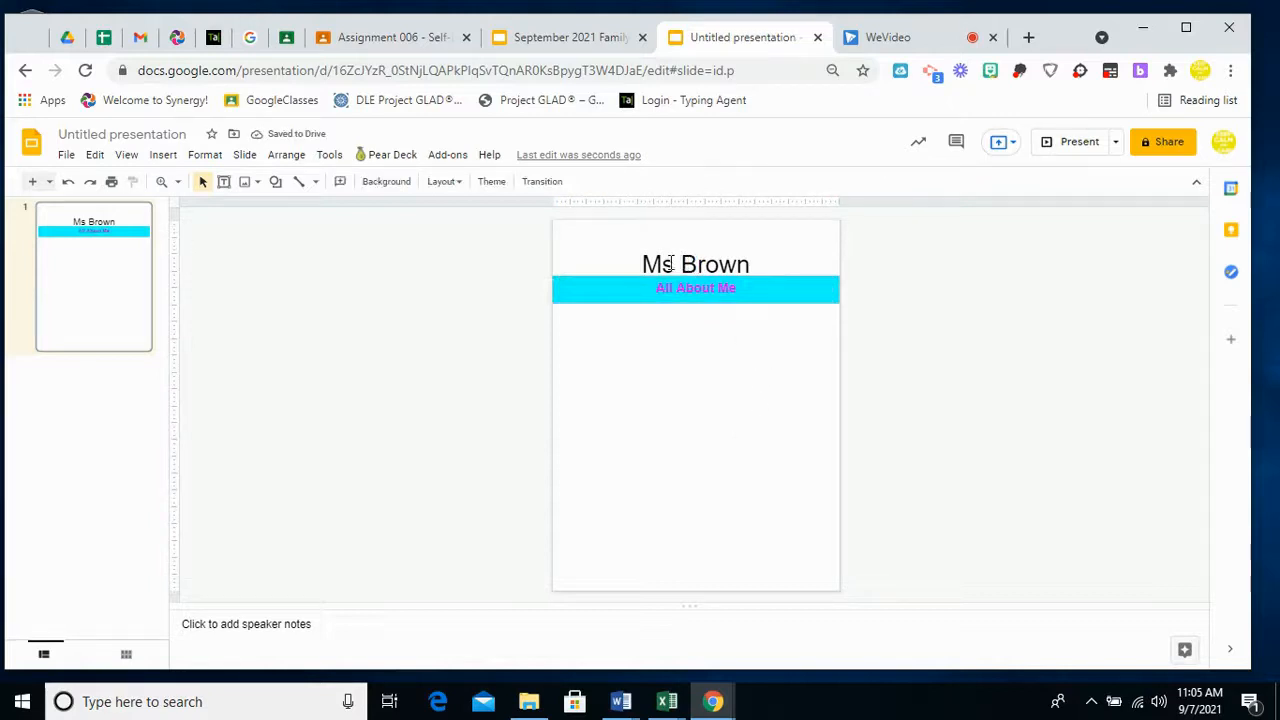
Step: Compare with the September 2021 Family Newsletters header and narrow the title text box from its right edge, leaving space beside it
left_click(566, 37)
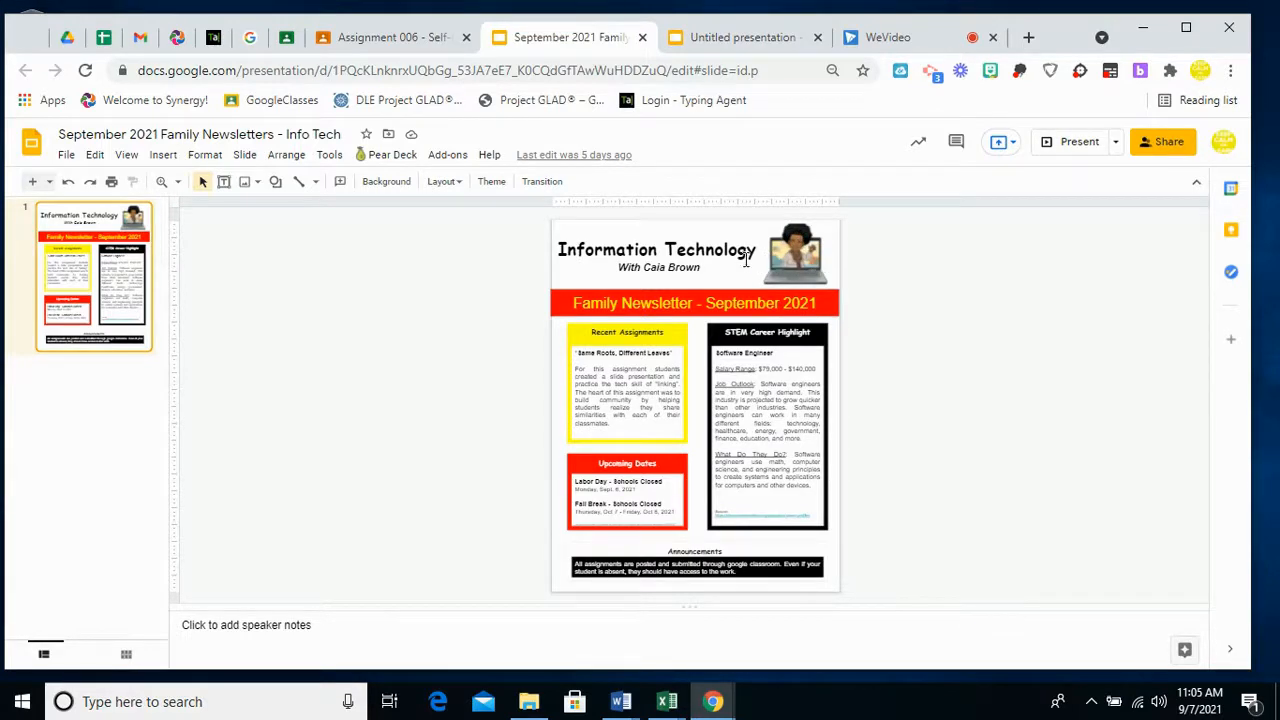
left_click(735, 37)
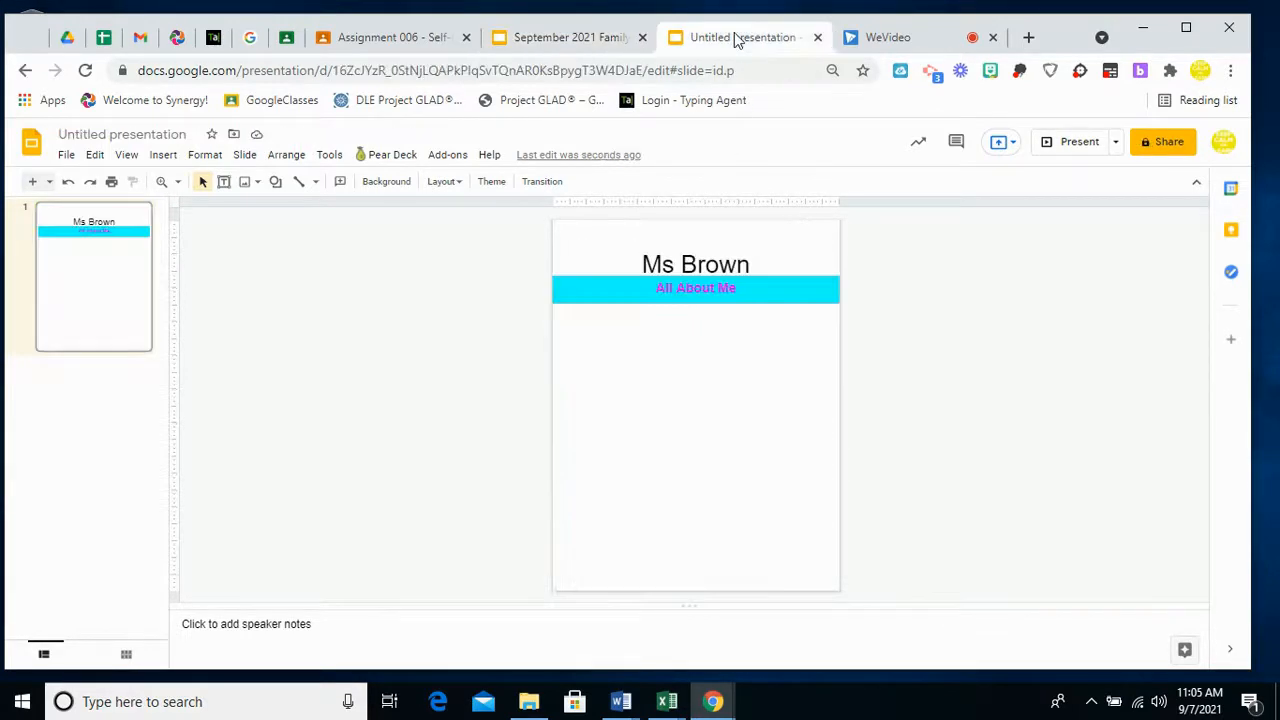
left_click(781, 260)
left_click(755, 345)
left_click(783, 266)
left_click(757, 342)
left_click(800, 268)
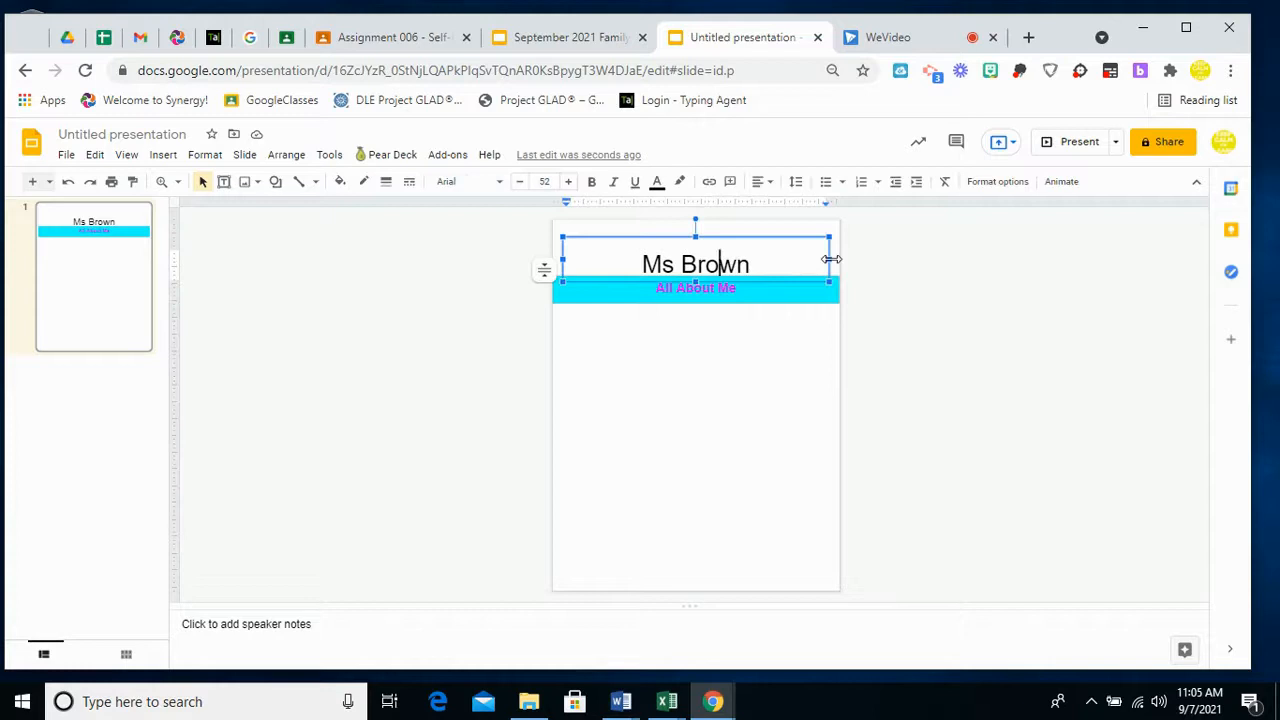
left_click_drag(831, 259, 754, 247)
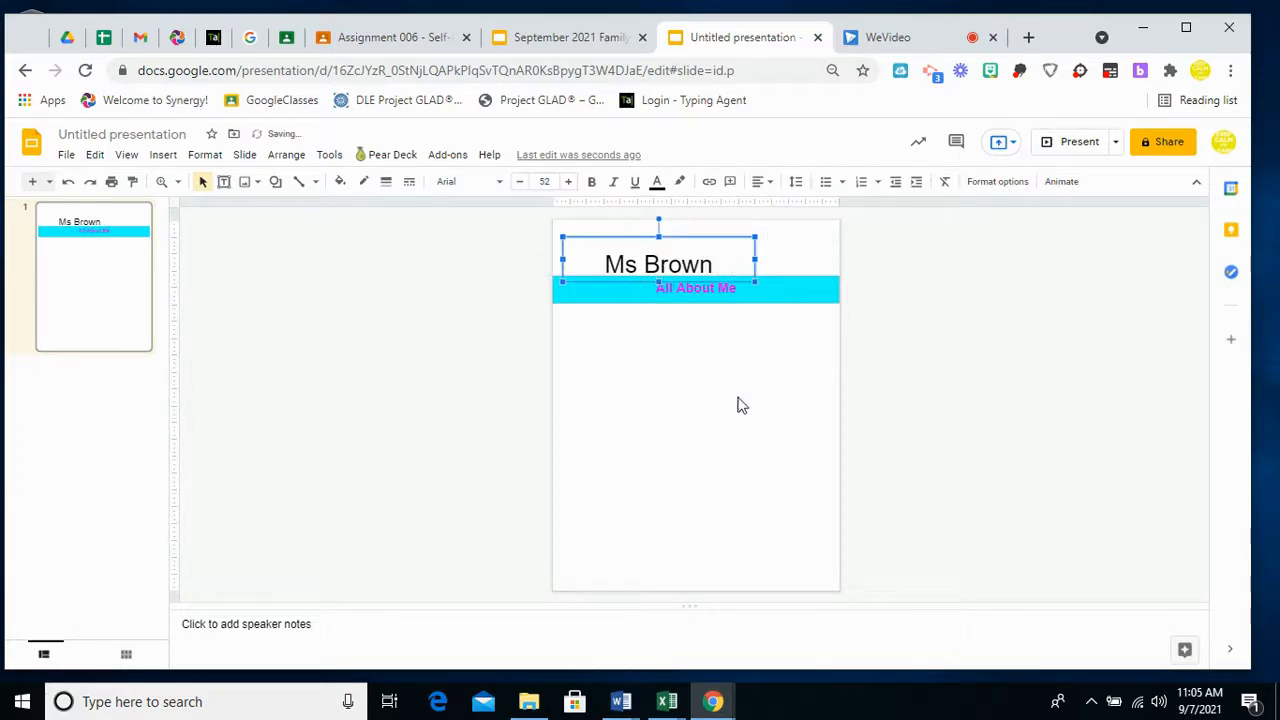
left_click(764, 444)
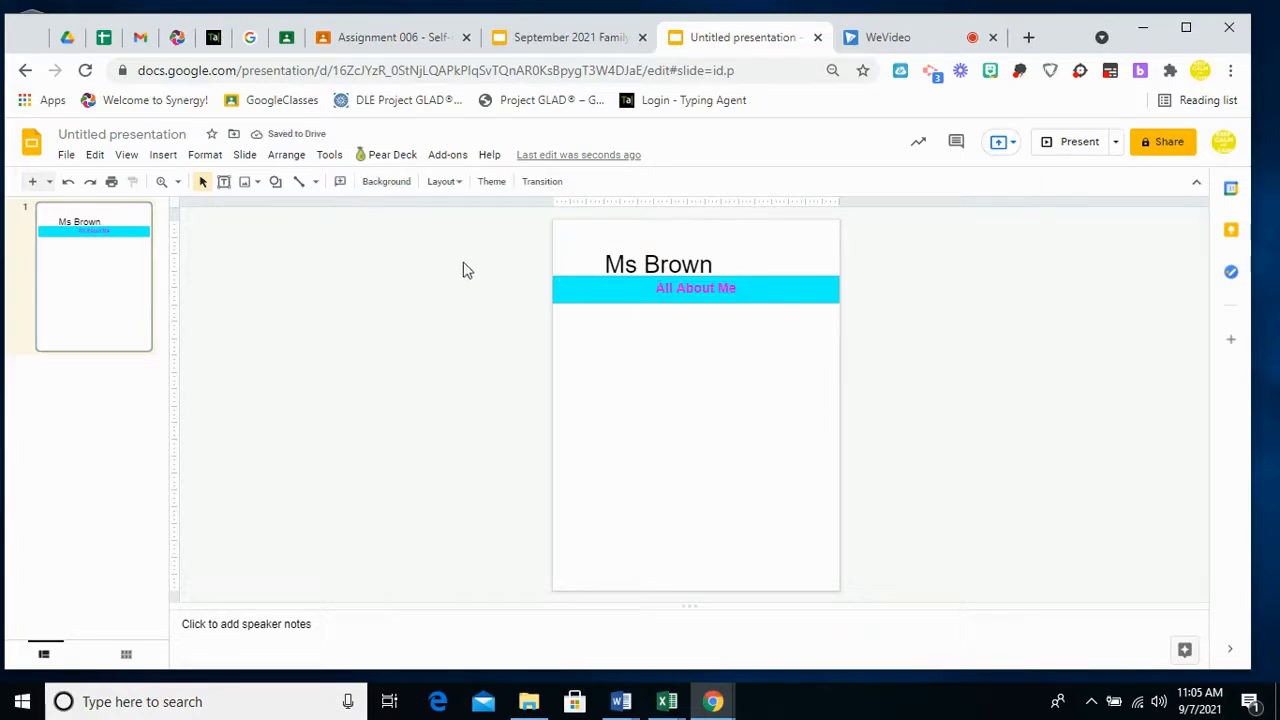
Step: Search the web for "spring trees" images to insert in the slide
left_click(257, 186)
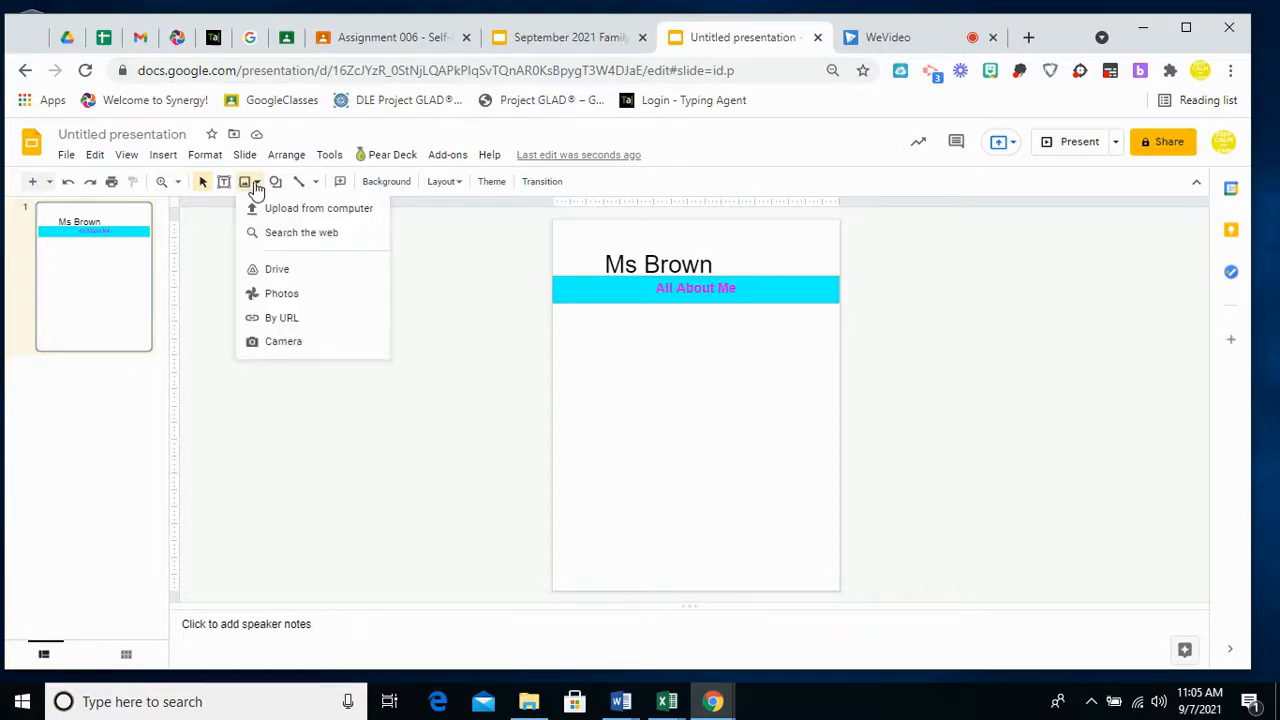
left_click(306, 236)
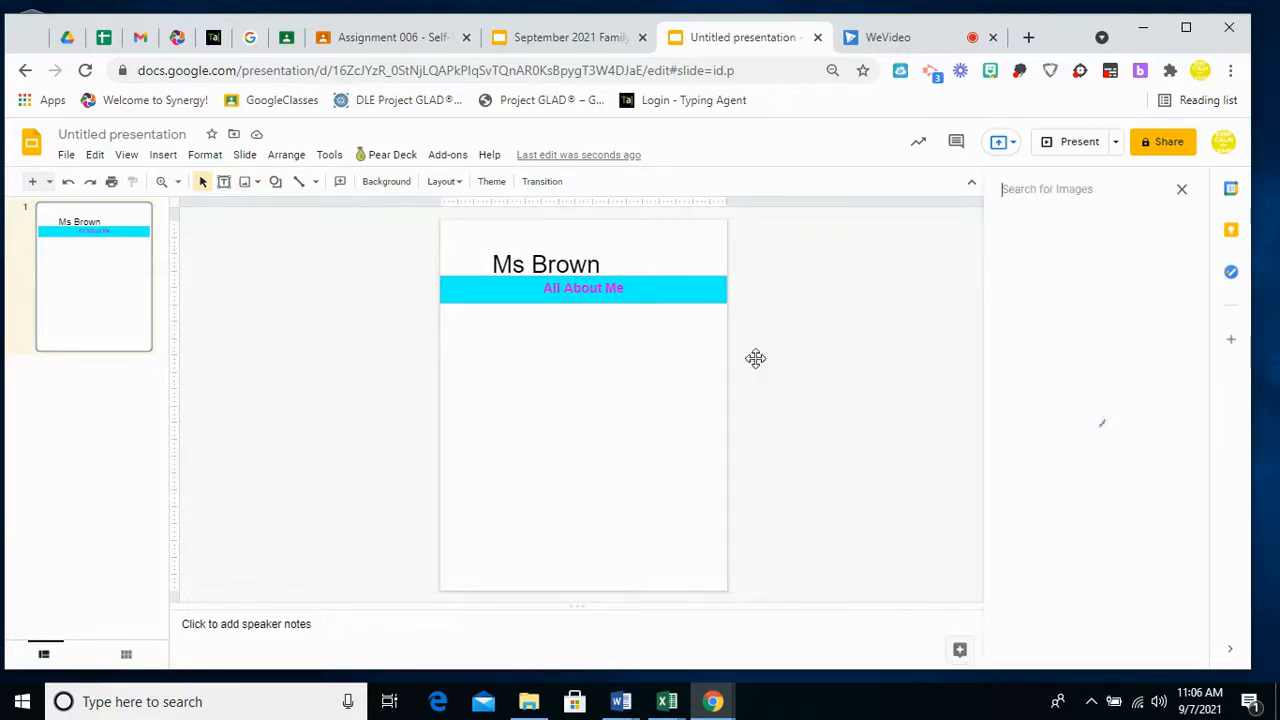
type("spring trees")
key("Return")
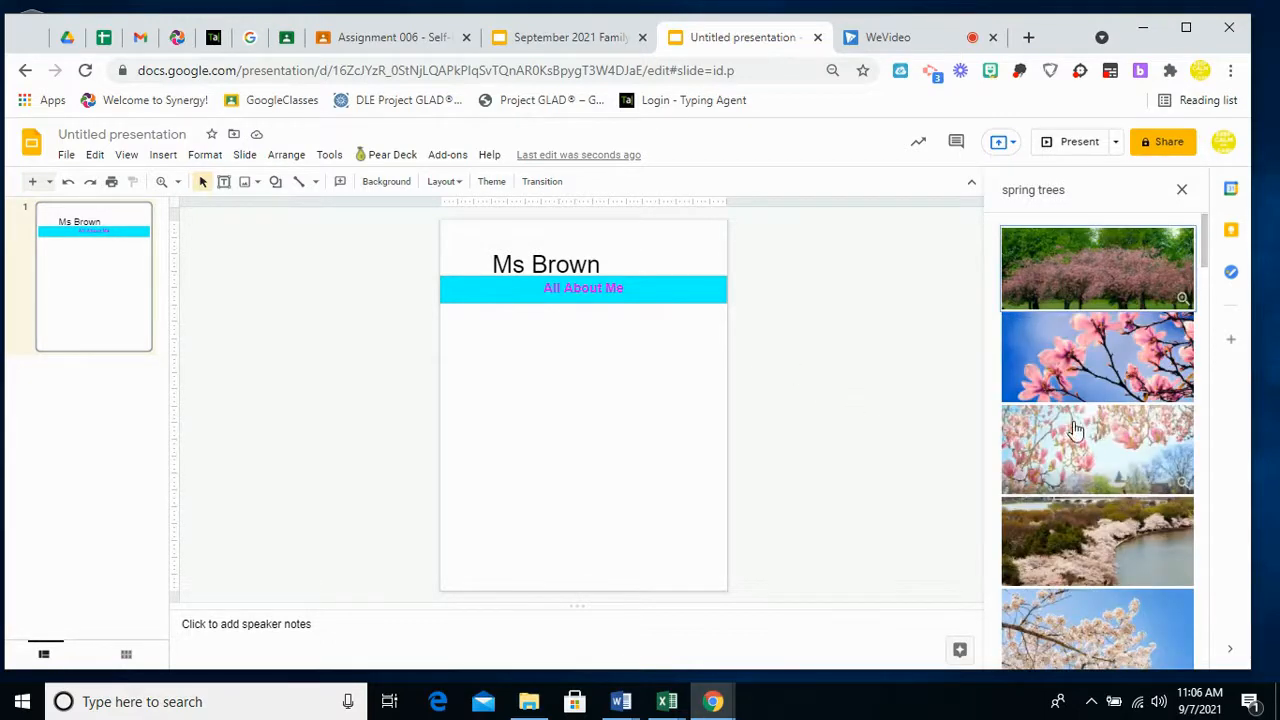
Step: Browse the spring tree images and insert the one with pink blossoms against a deep blue sky
scroll(1076, 435, "down", 2)
scroll(1076, 435, "down", 8)
scroll(1066, 433, "down", 2)
scroll(1066, 433, "down", 3)
scroll(1058, 431, "down", 4)
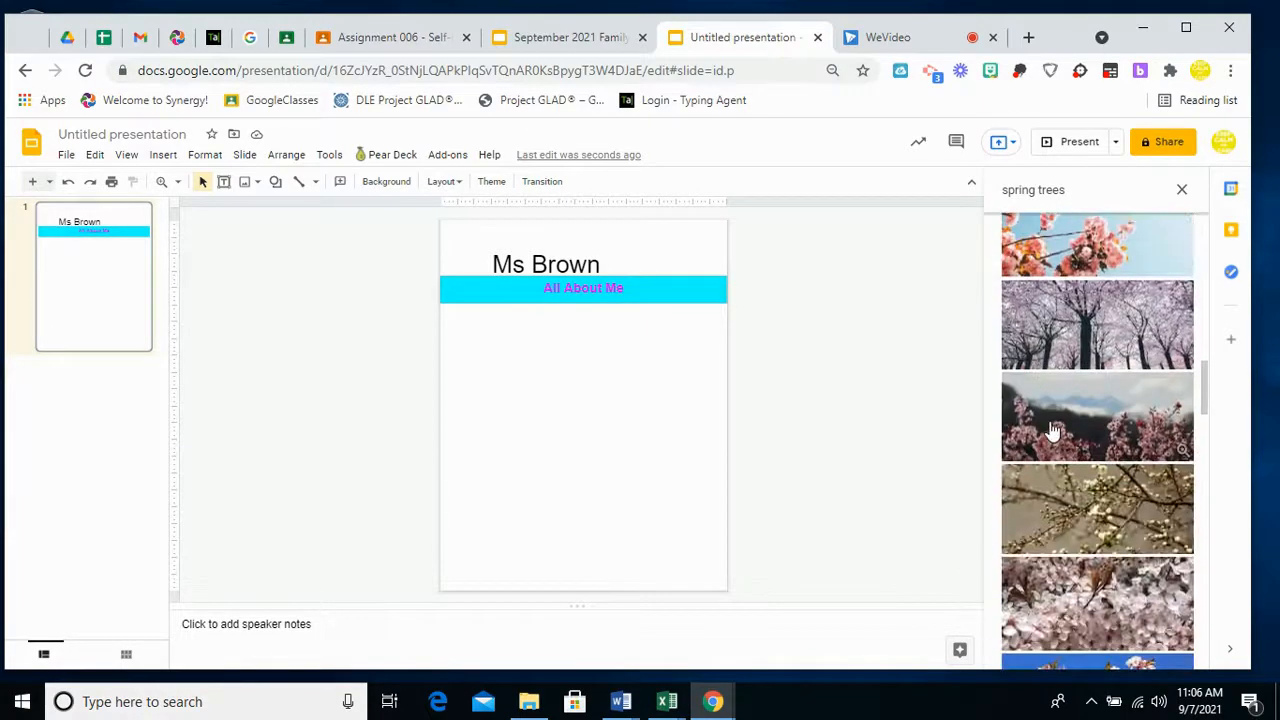
scroll(1053, 430, "down", 8)
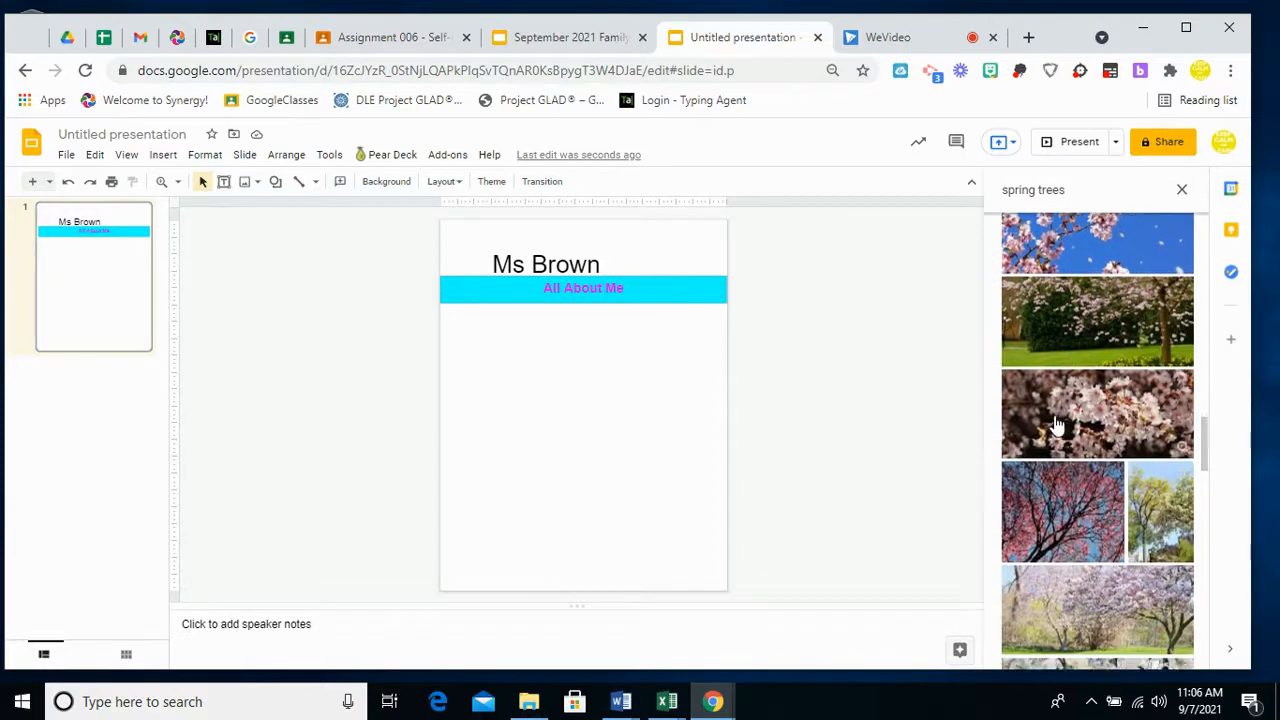
scroll(1056, 422, "up", 15)
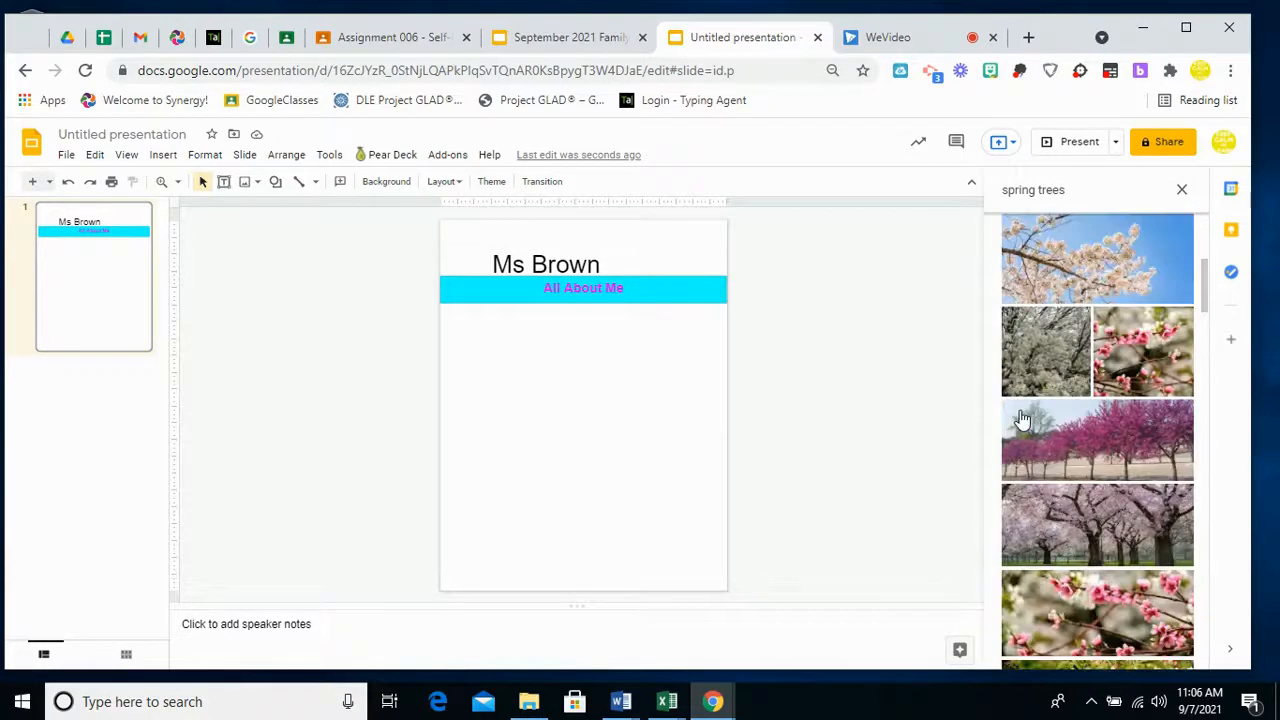
scroll(1022, 420, "up", 3)
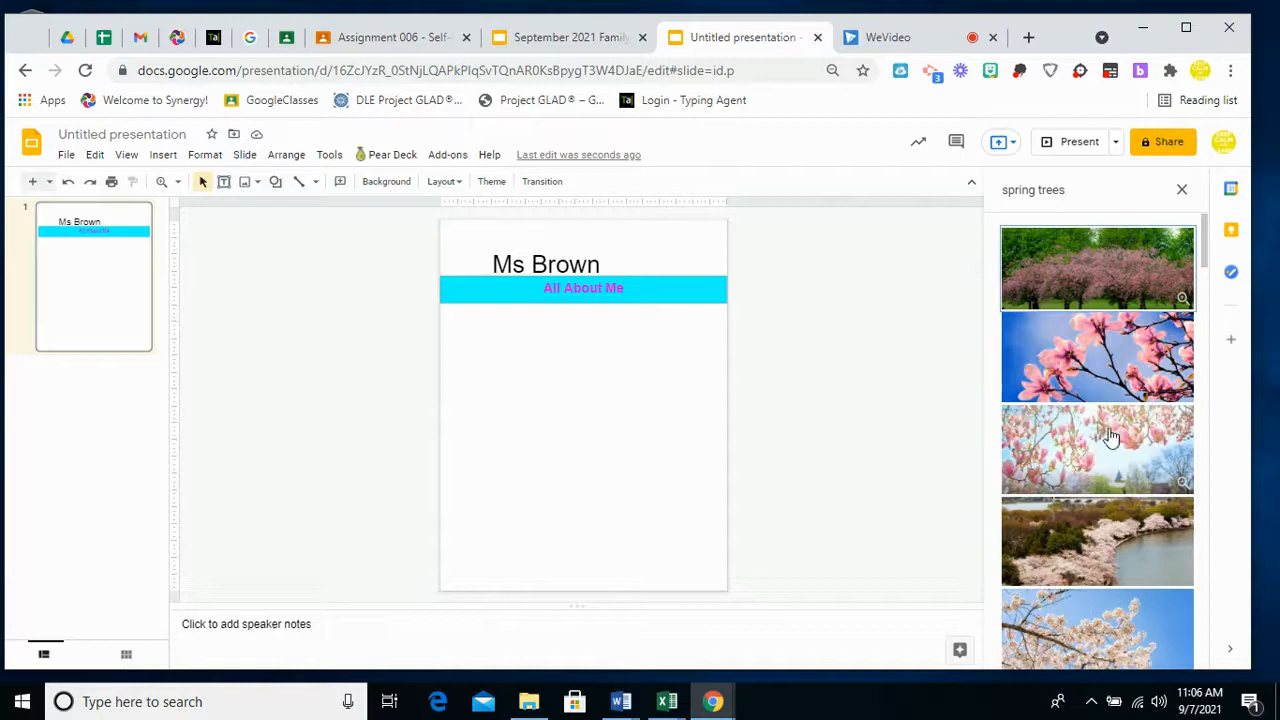
scroll(1112, 434, "down", 1)
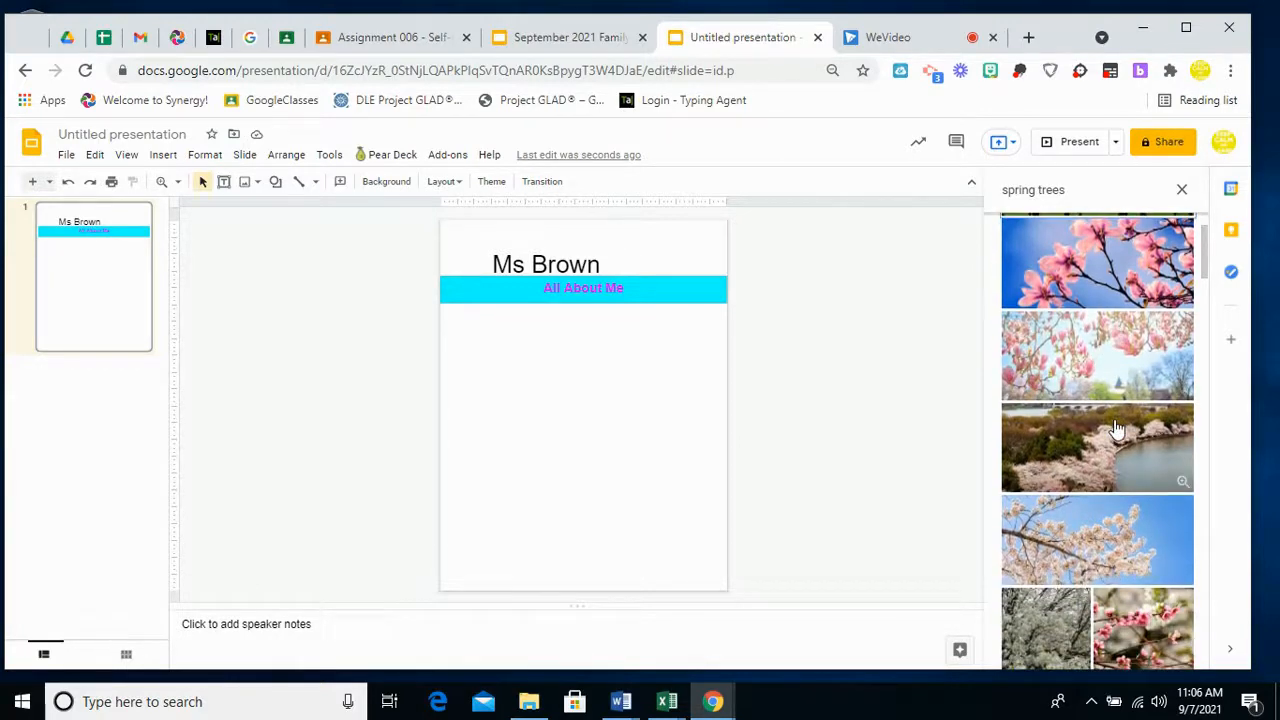
left_click(1147, 550)
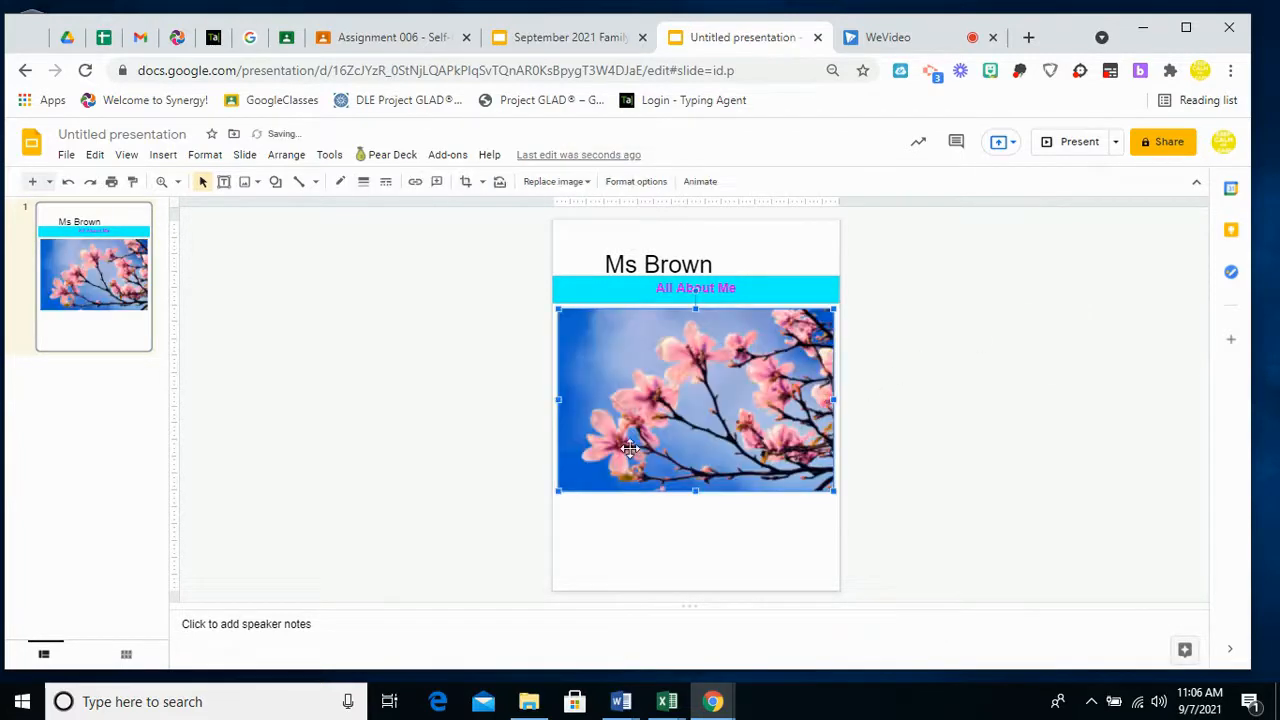
Step: Shrink the pink blossom image and place it above the banner, beside the title at the page's upper right
left_click_drag(624, 462, 796, 256)
left_click(779, 469)
left_click(783, 270)
left_click_drag(818, 263, 808, 270)
left_click_drag(791, 246, 796, 256)
left_click(779, 401)
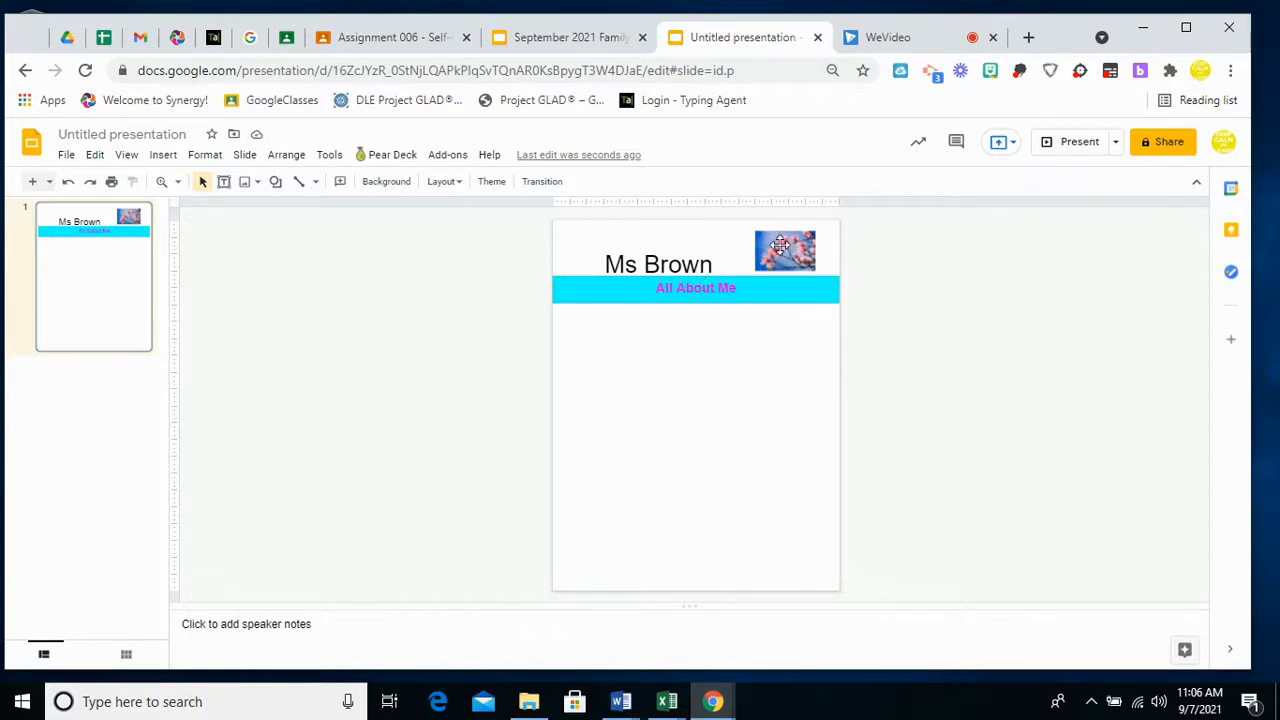
Step: Try a bright blue fill on the banner rectangle behind the "All About Me" subtitle
left_click(621, 289)
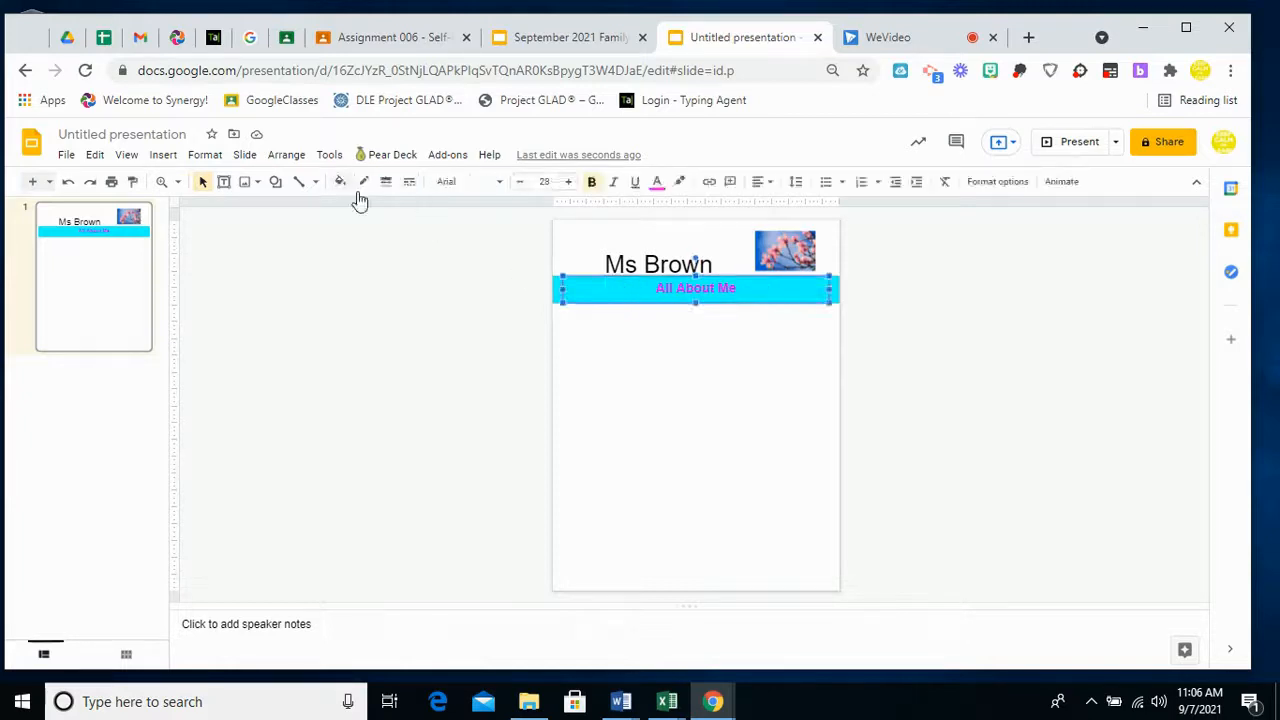
left_click(556, 292)
left_click(341, 183)
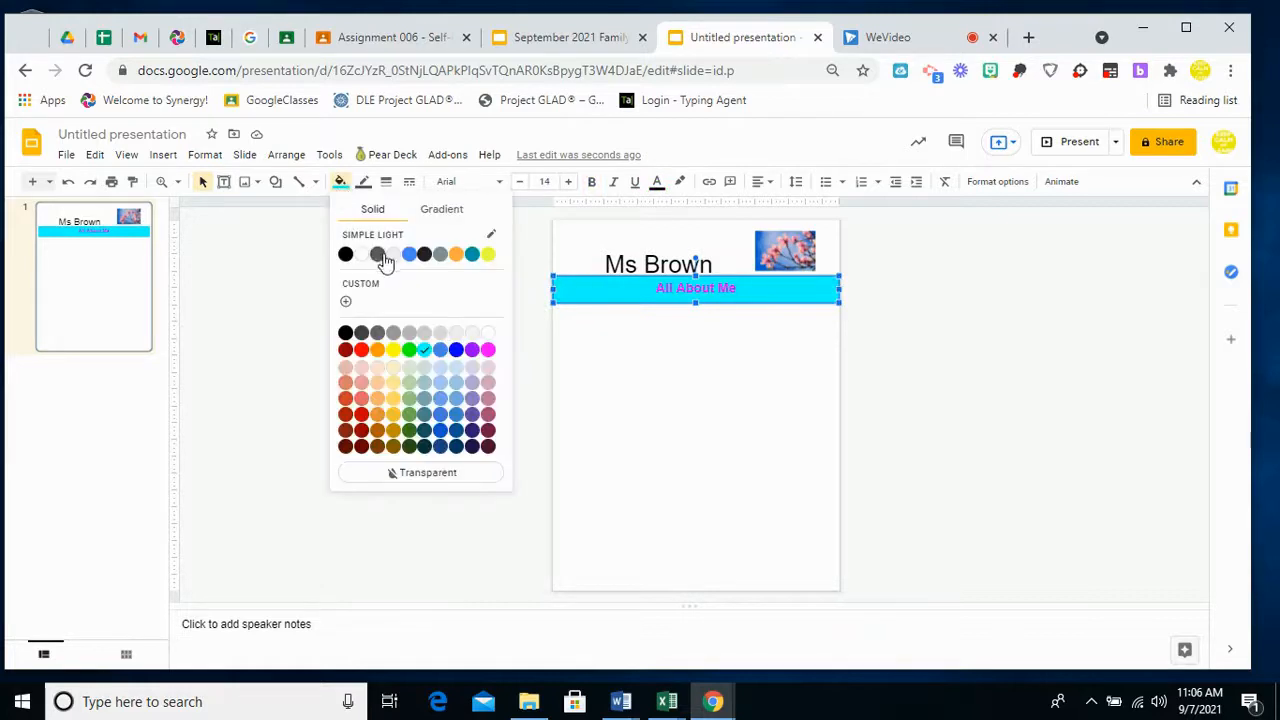
left_click(455, 350)
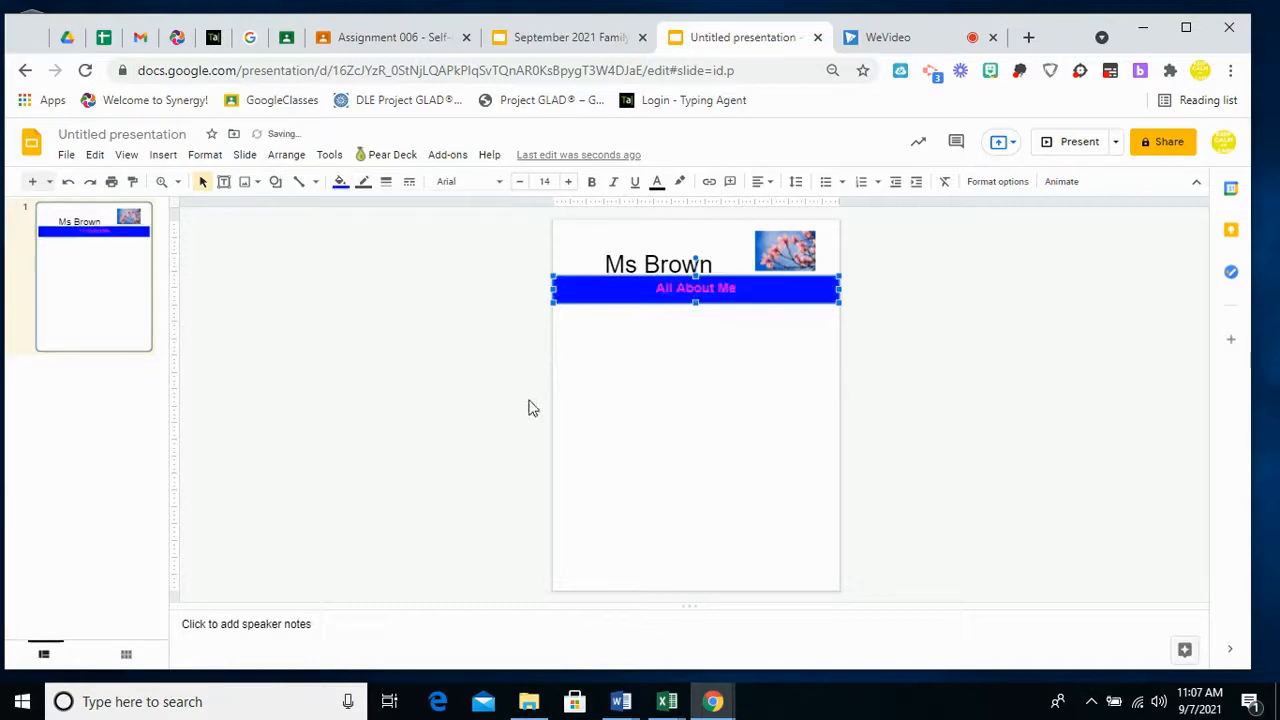
left_click(643, 445)
Step: Fill the banner rectangle behind the subtitle with a muted light blue
left_click(565, 294)
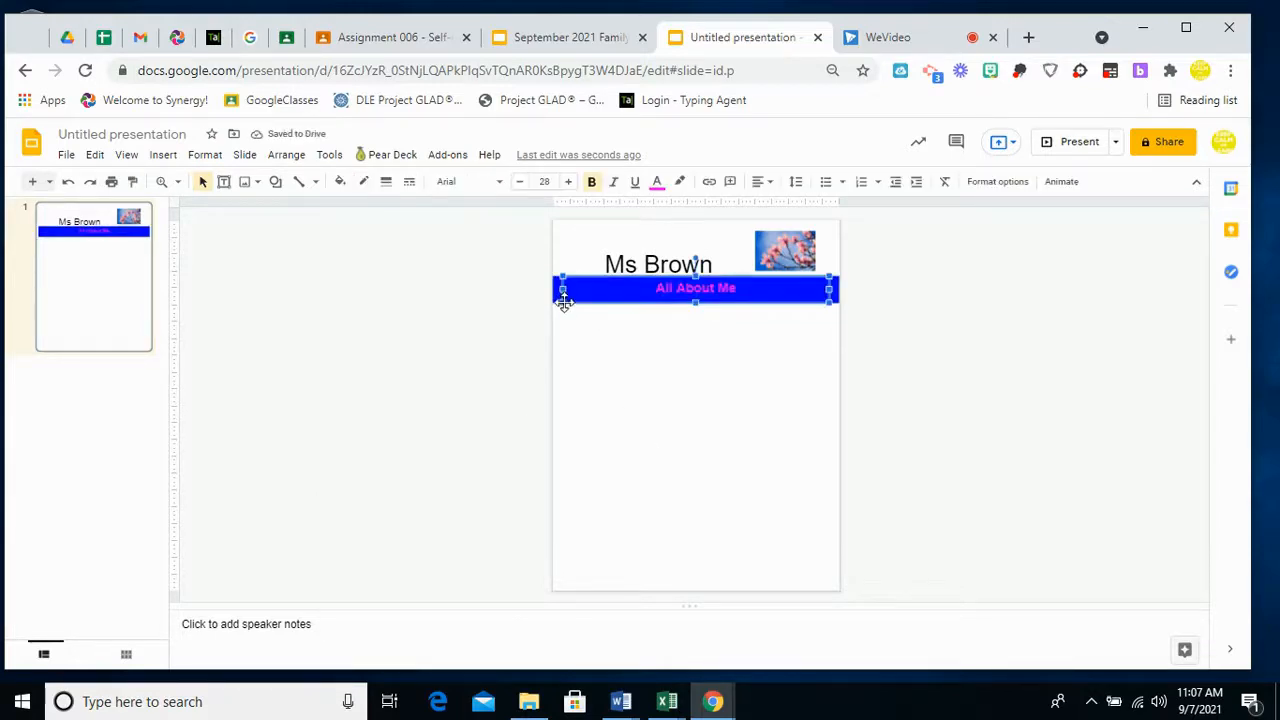
left_click(342, 182)
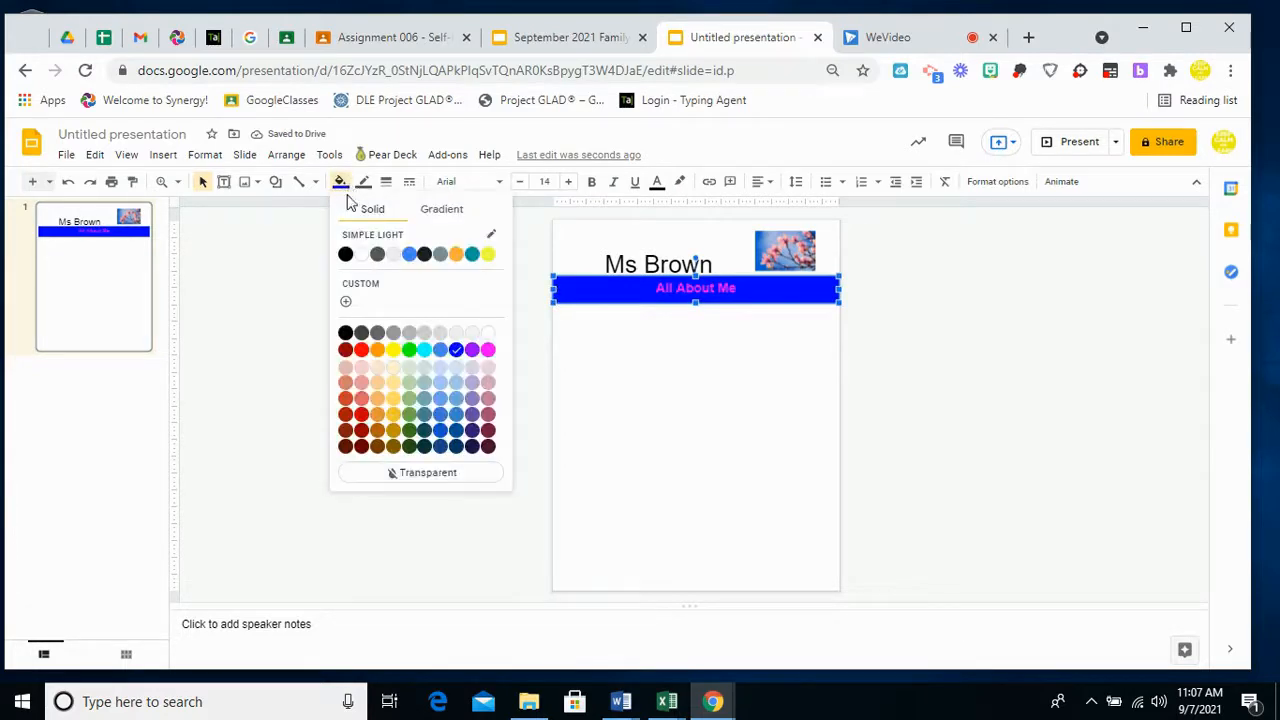
left_click(457, 398)
left_click(600, 455)
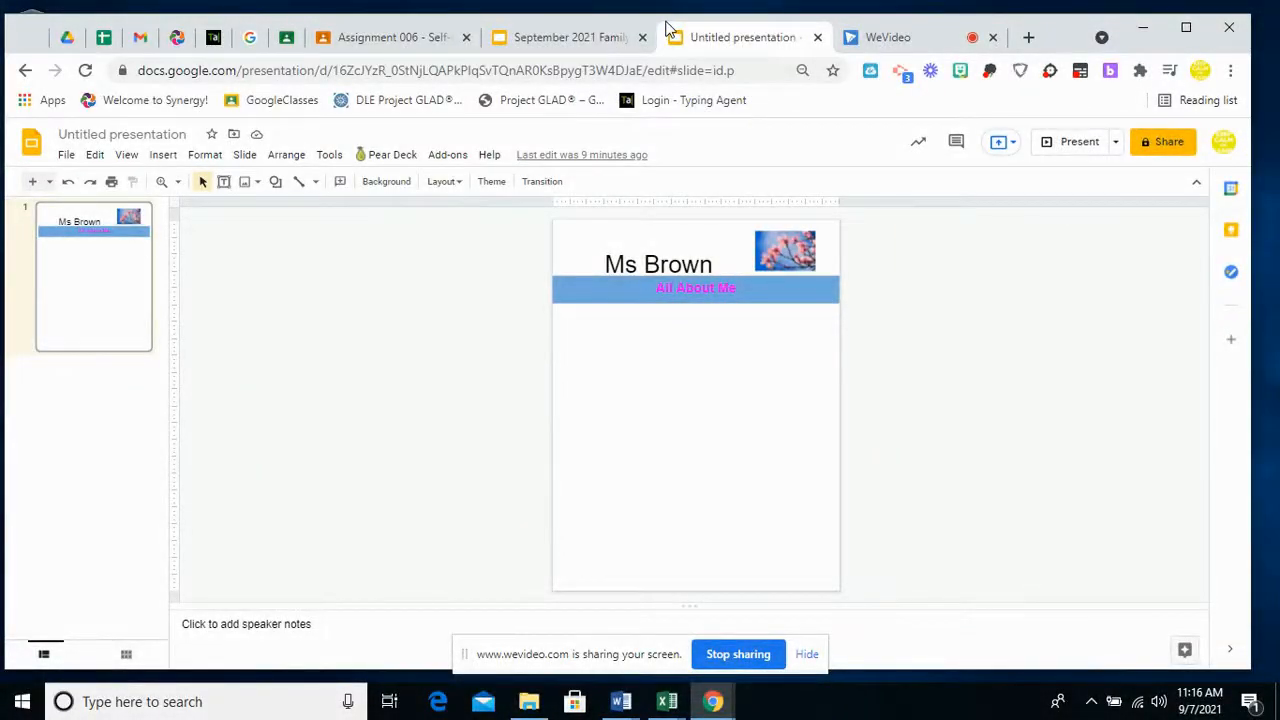
Step: Compare the subtitle banner with the one in the September 2021 Family Newsletters presentation
left_click(576, 40)
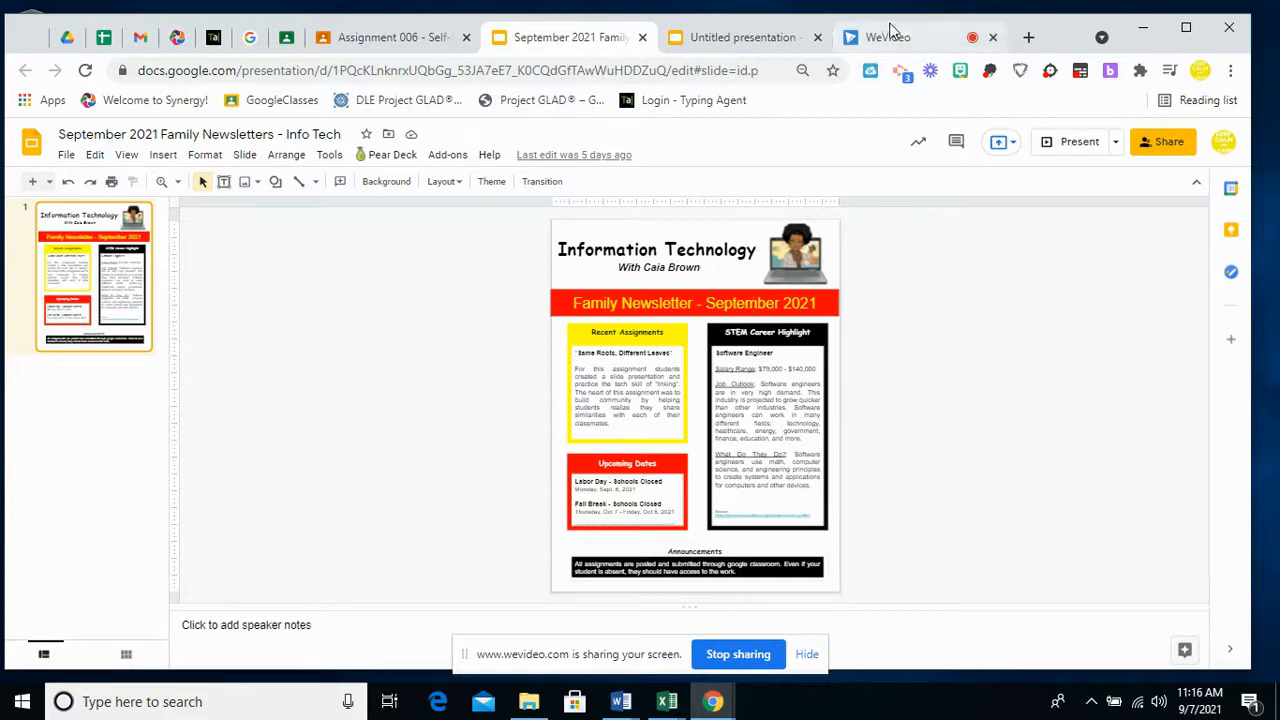
left_click(752, 37)
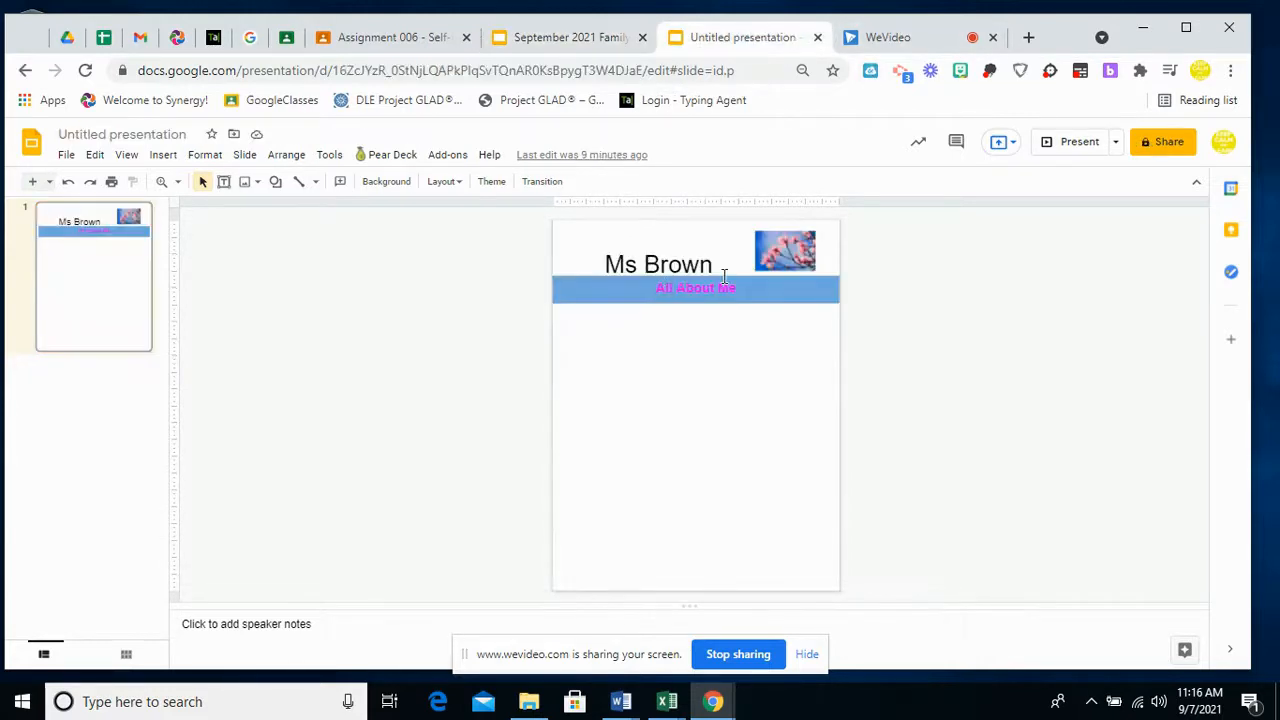
left_click(683, 290)
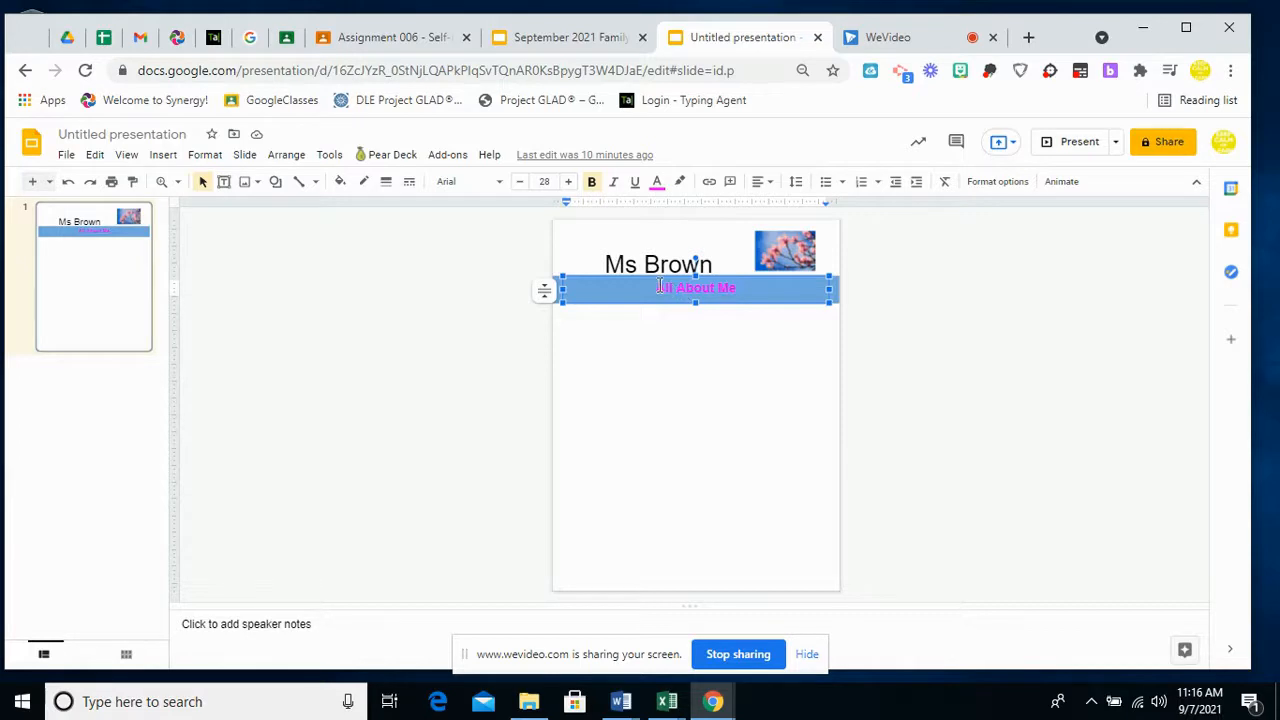
left_click(663, 383)
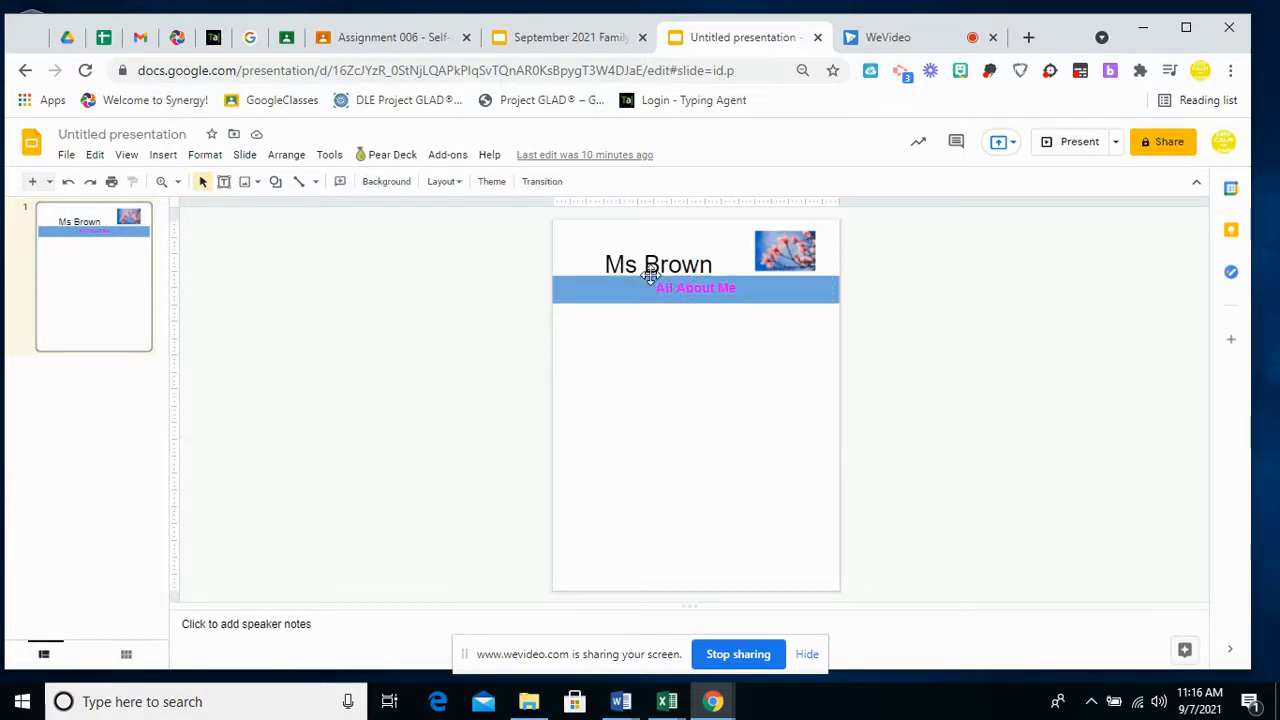
left_click(651, 280)
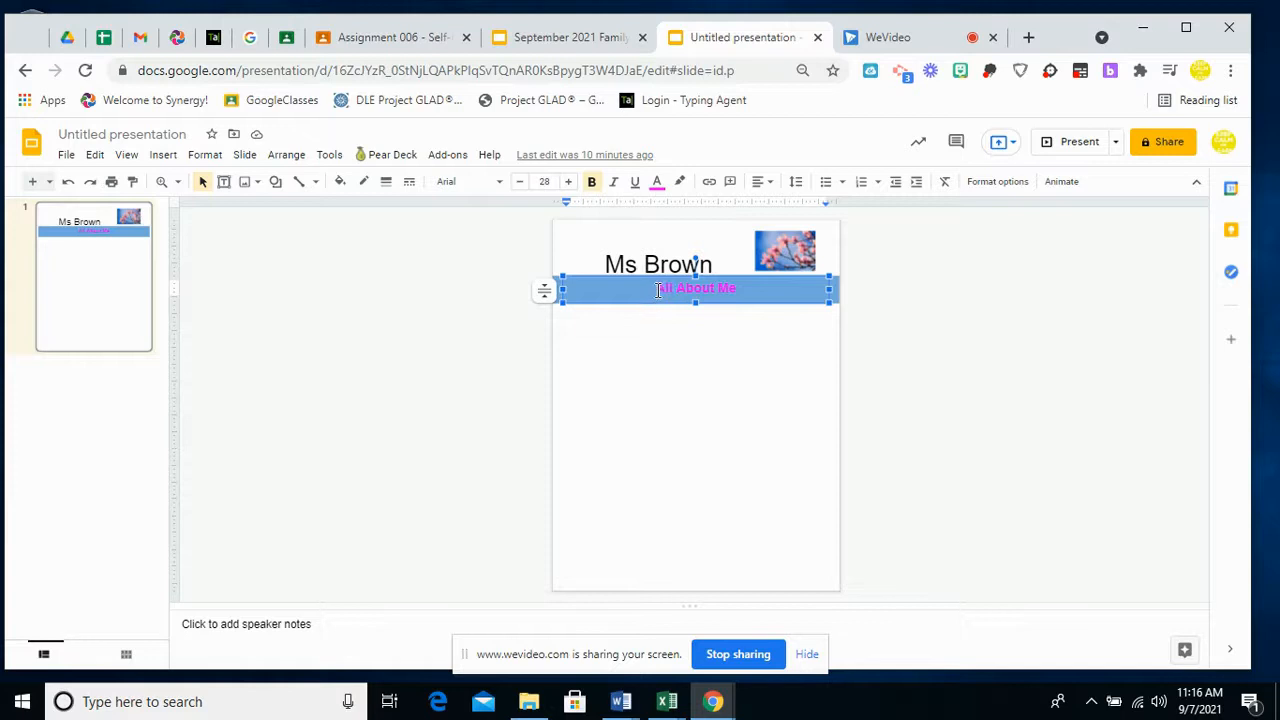
left_click_drag(757, 291, 755, 290)
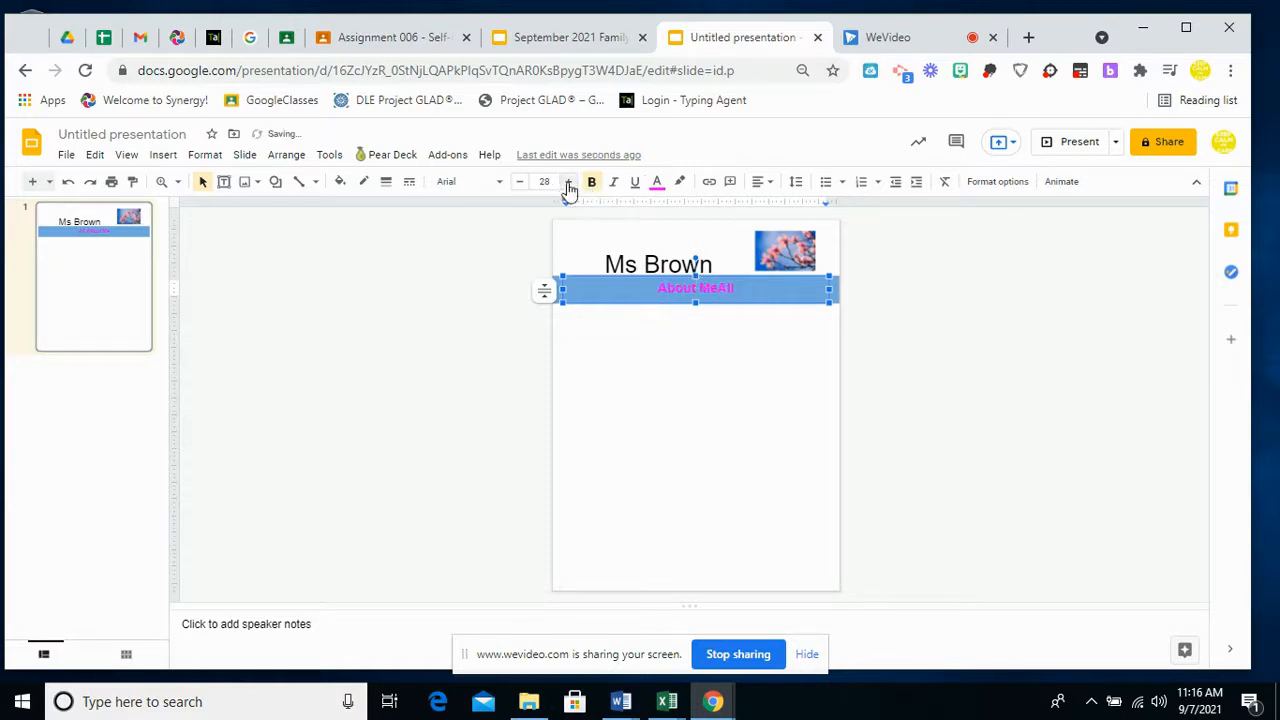
left_click(569, 185)
left_click(68, 181)
left_click(686, 368)
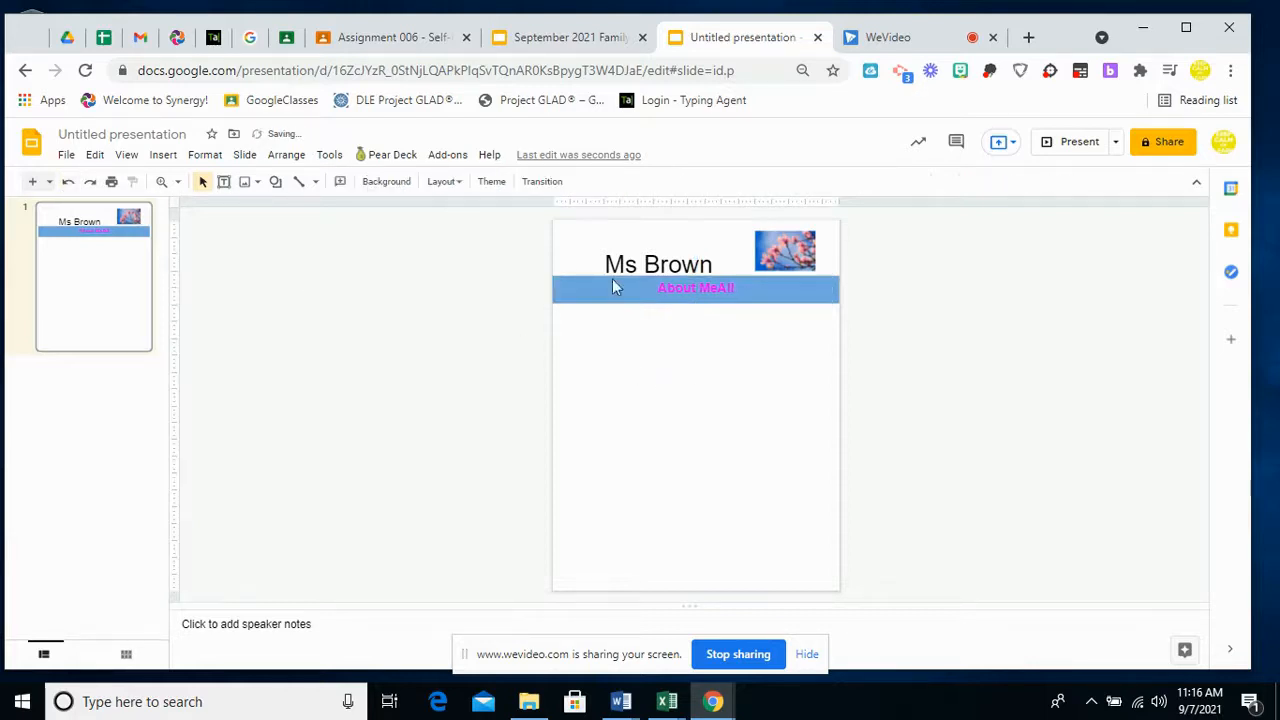
left_click(69, 183)
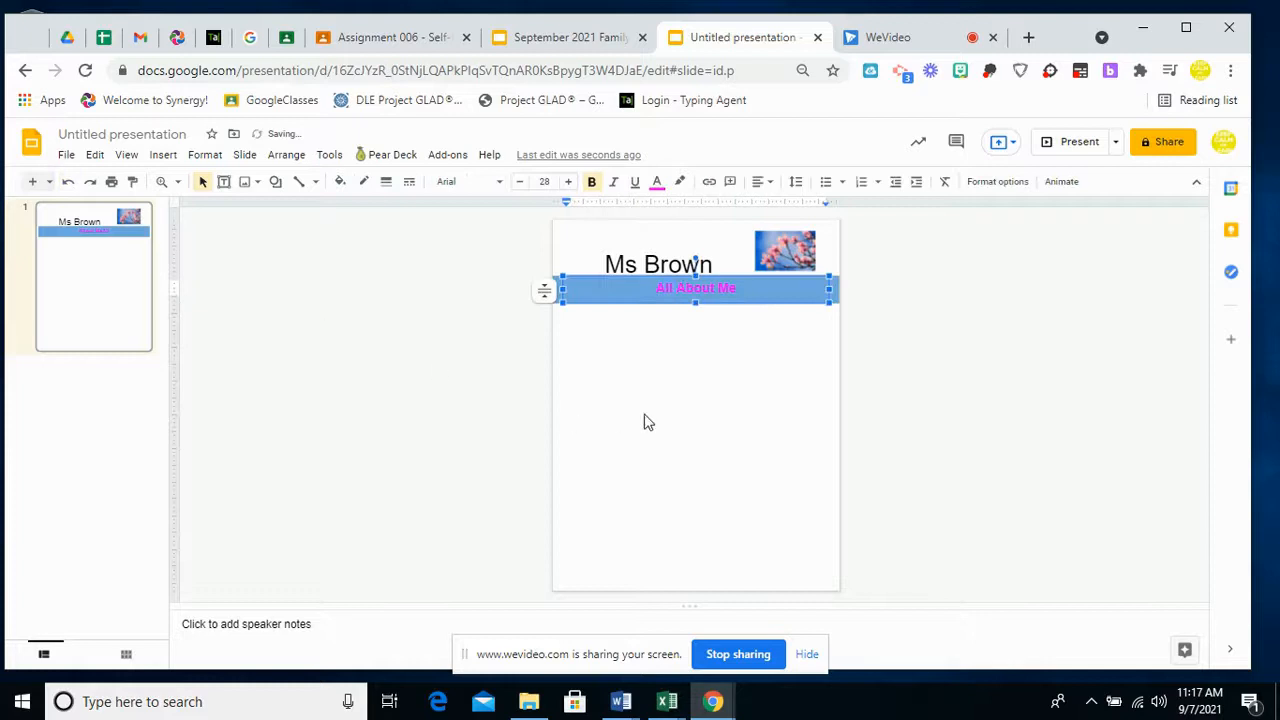
Step: Enlarge the "All About Me" subtitle text to font size 39
left_click(700, 374)
left_click(697, 290)
left_click(568, 182)
left_click(568, 182)
left_click(568, 182)
left_click(568, 182)
left_click(568, 182)
left_click(568, 182)
left_click(568, 182)
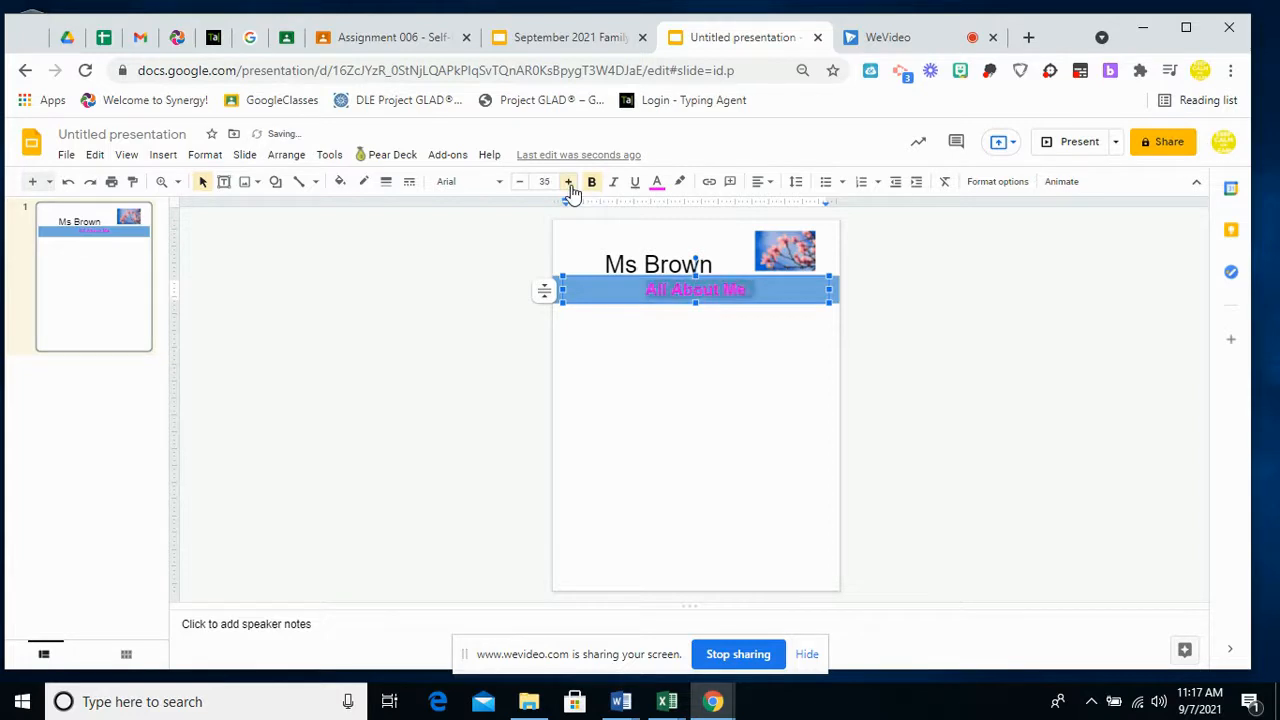
left_click(568, 182)
left_click(568, 182)
left_click(568, 182)
left_click(568, 182)
left_click(688, 470)
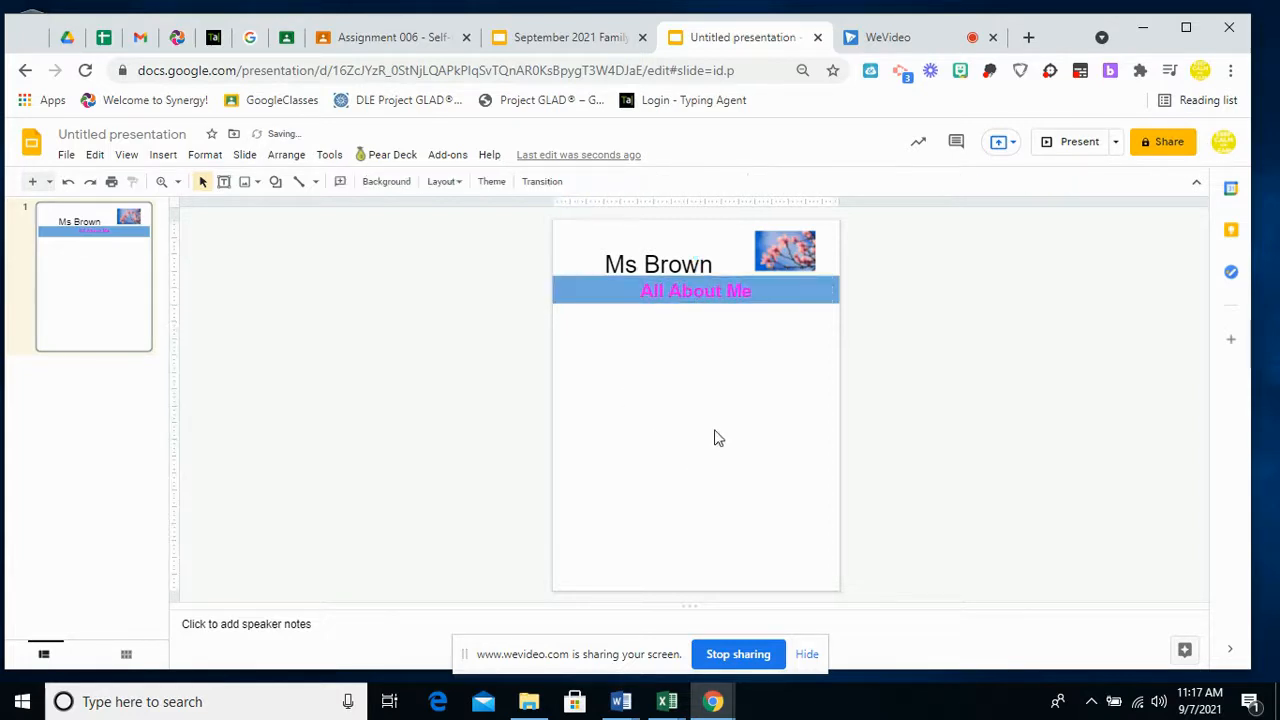
Step: Change the "All About Me" subtitle text color to a pale pink
left_click(693, 291)
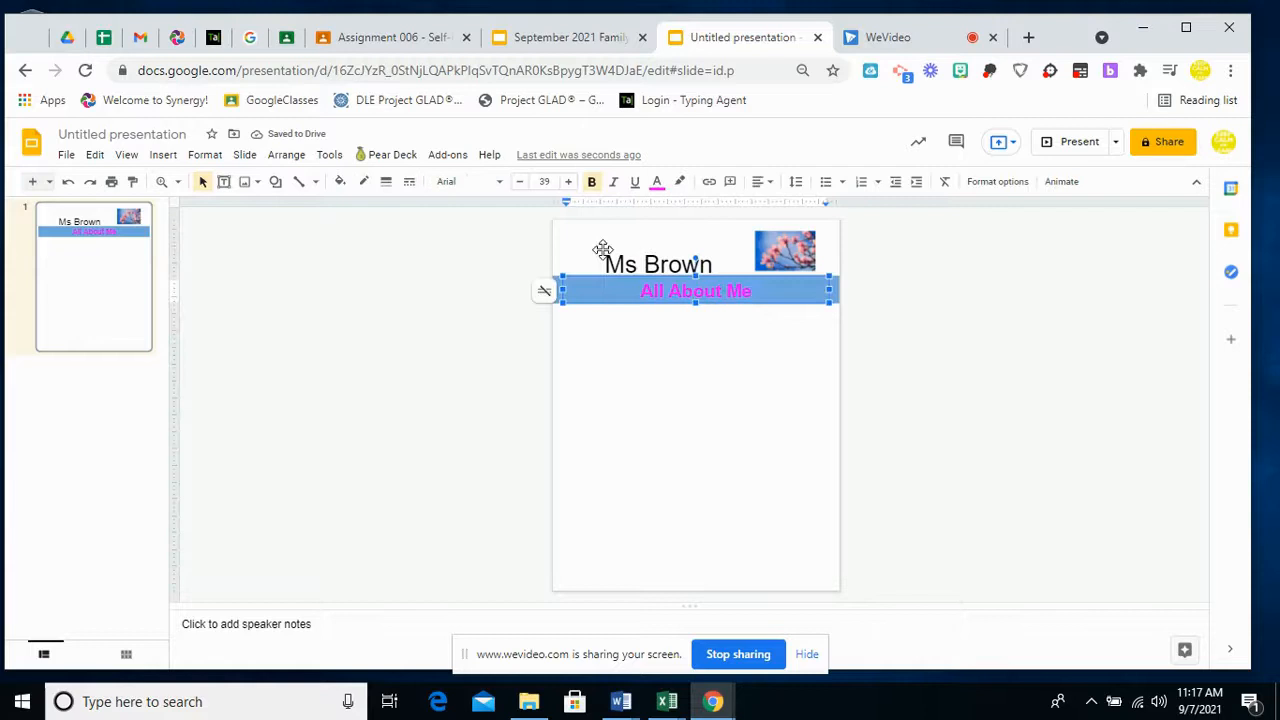
left_click(657, 182)
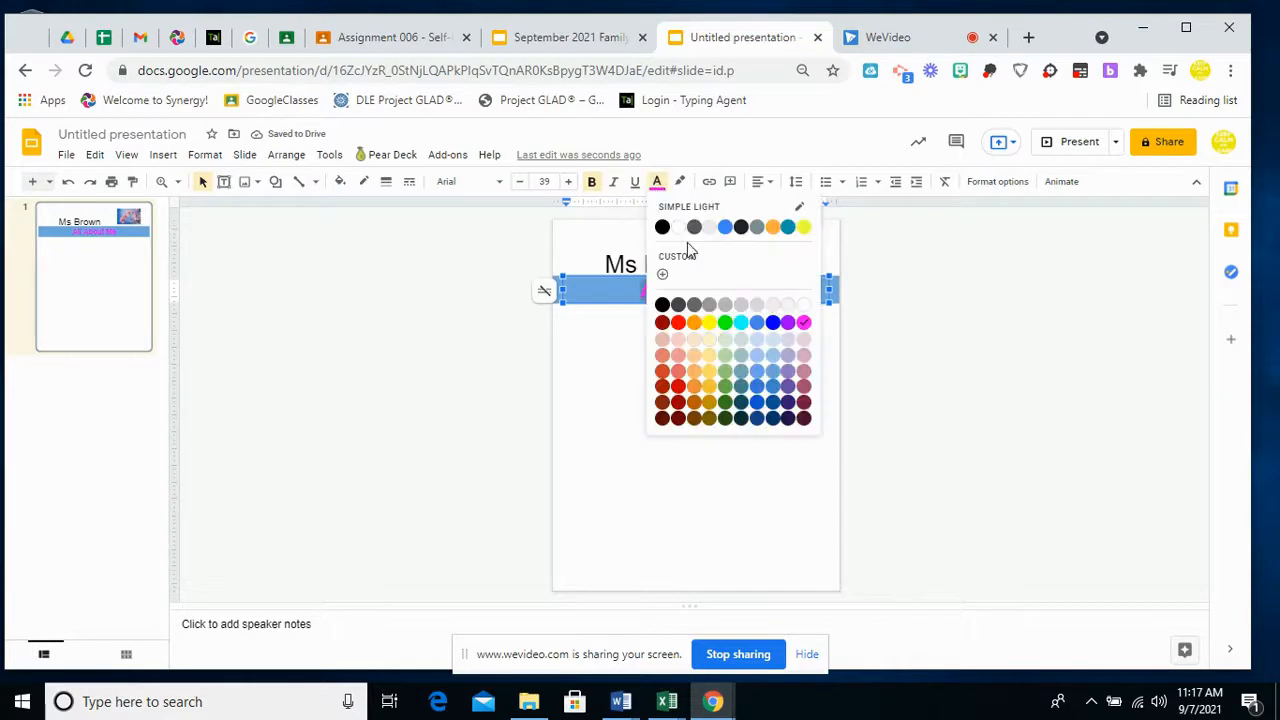
left_click(808, 348)
left_click(729, 422)
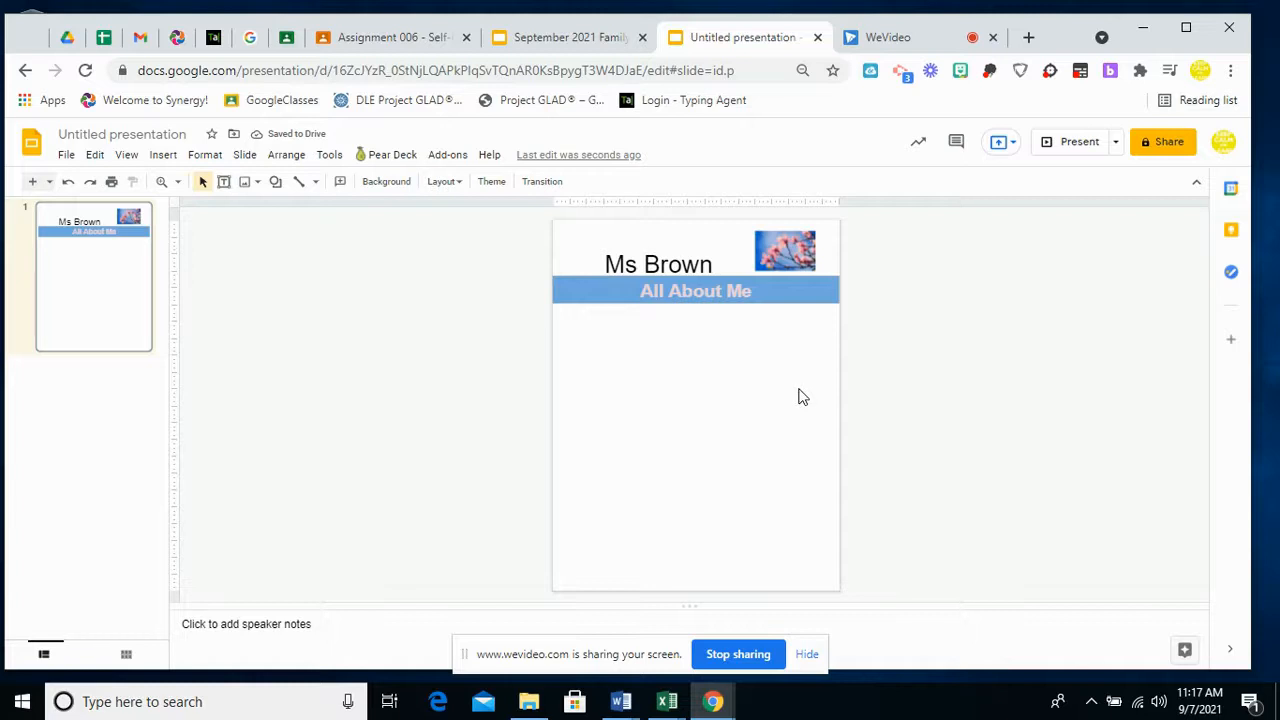
Step: Review the section box layout in the September 2021 Family Newsletters presentation, and hide and restore the menus on the untitled page
left_click(600, 38)
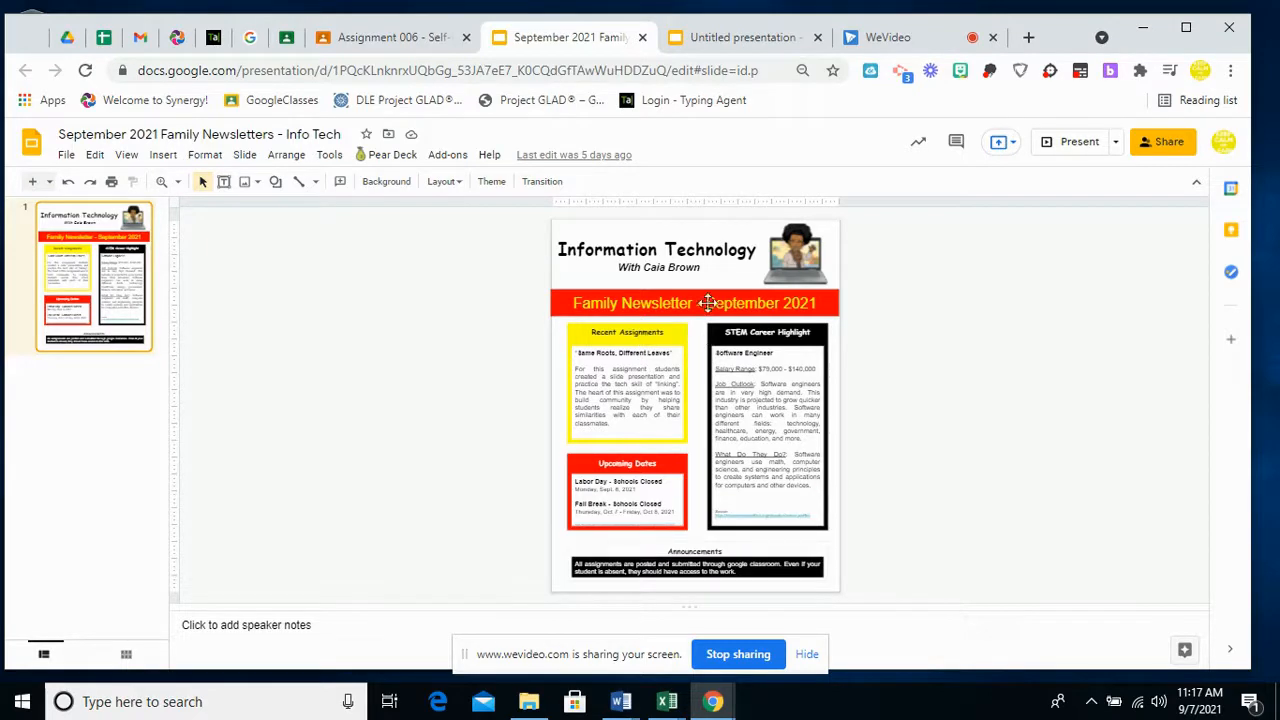
left_click(725, 44)
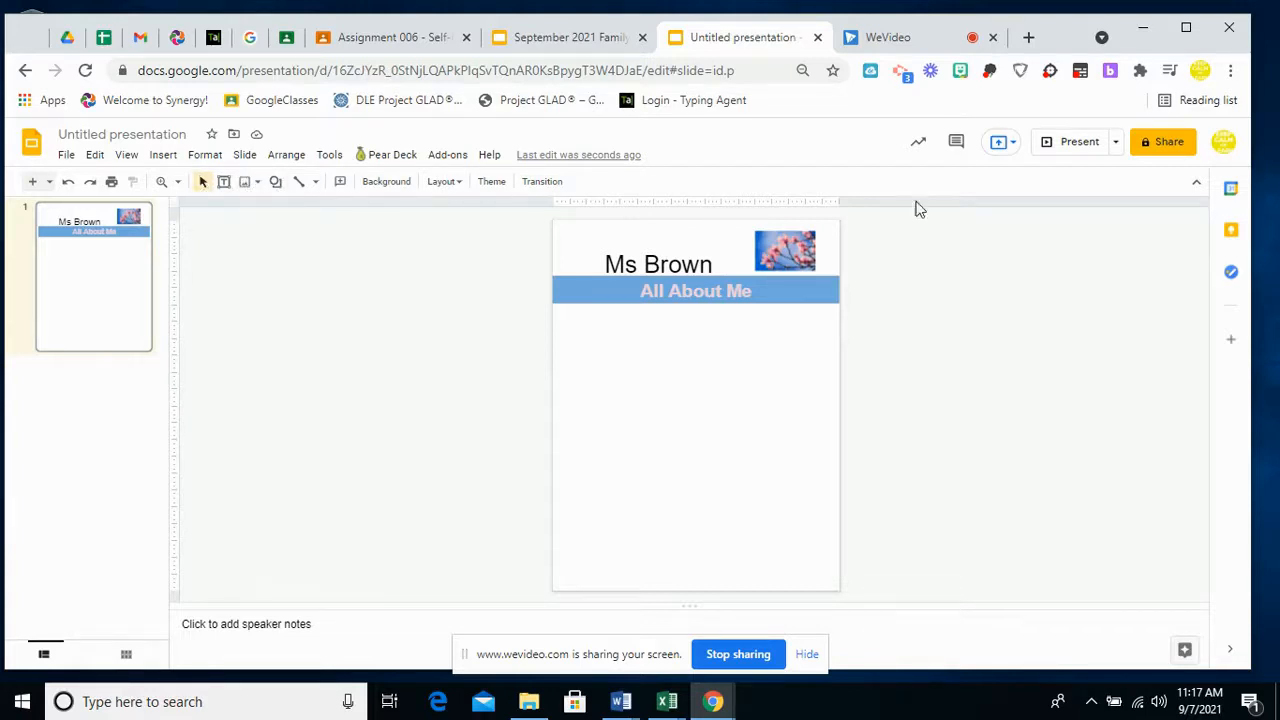
left_click(1195, 186)
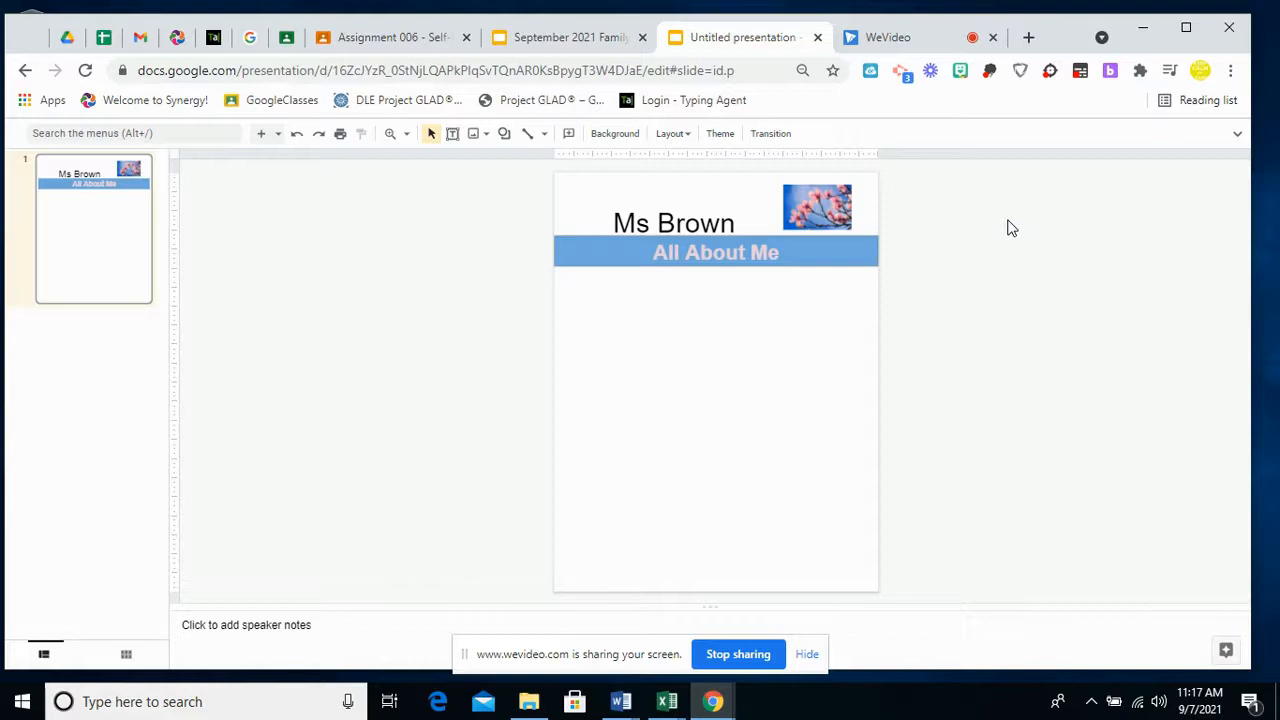
left_click(1236, 135)
left_click(1236, 140)
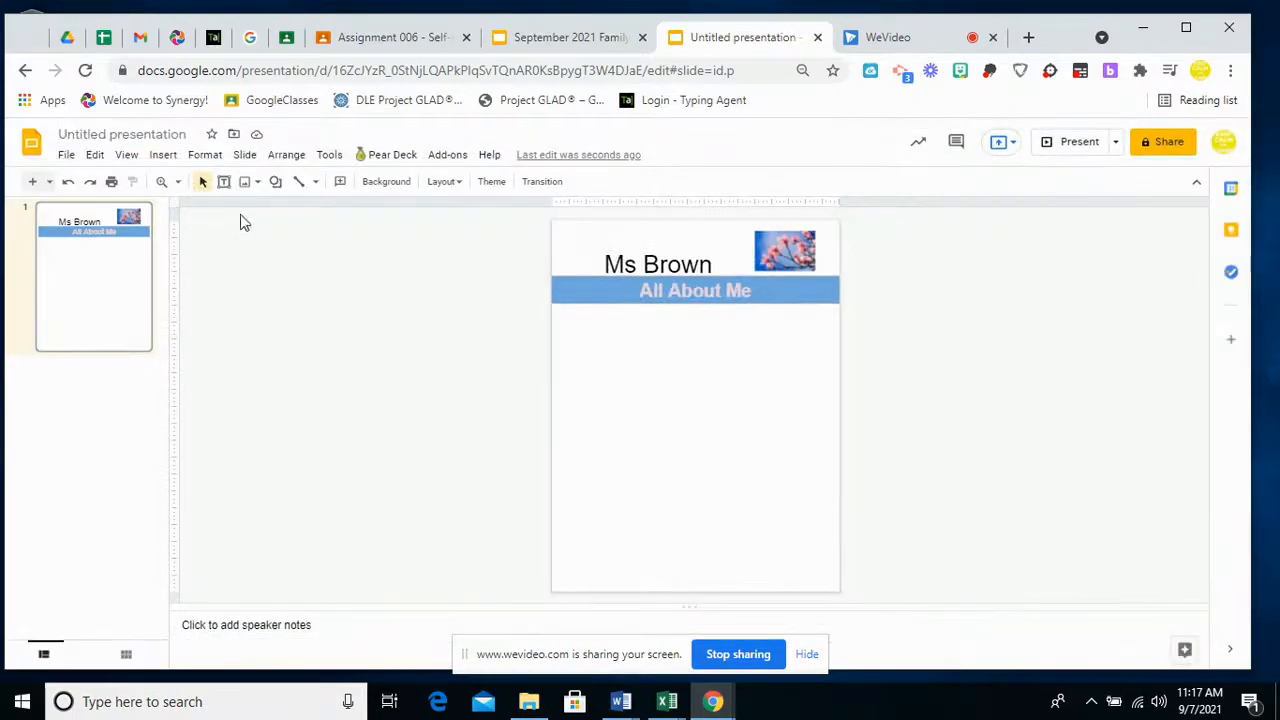
left_click(575, 37)
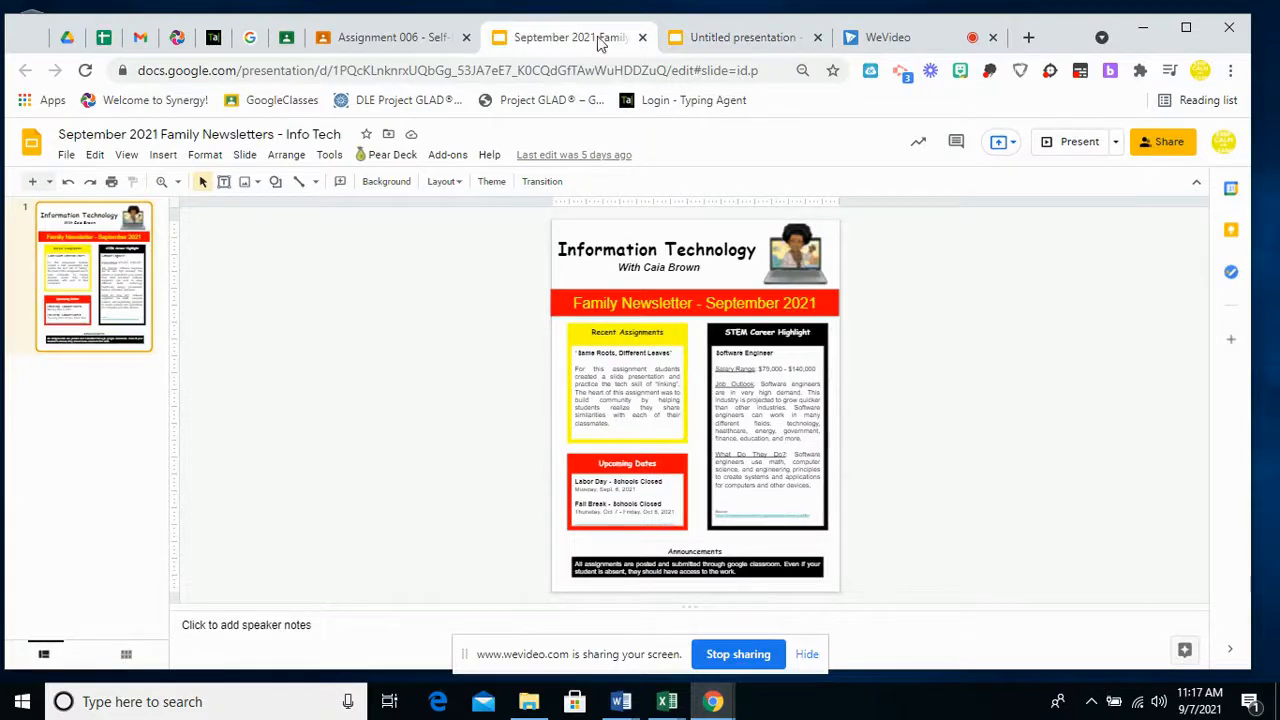
left_click(694, 38)
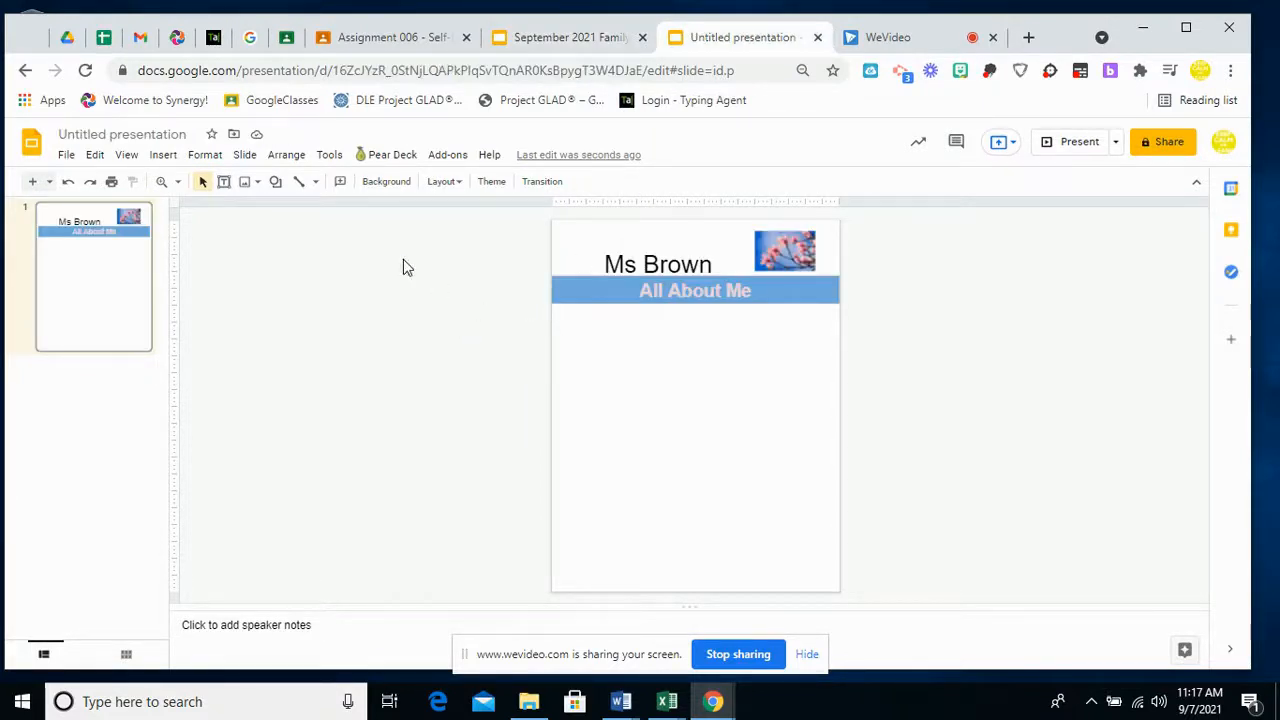
Step: Draw a tall rectangle below the banner on the right side of the page
left_click(276, 182)
mouse_move(287, 216)
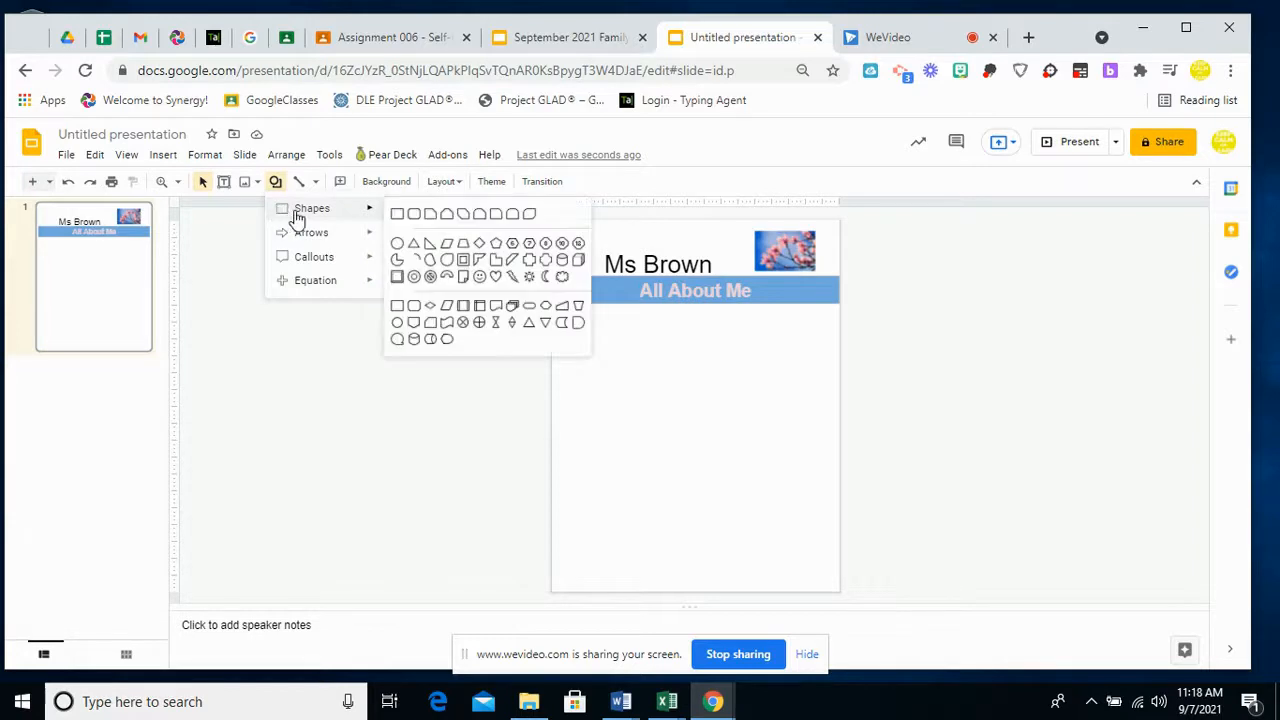
left_click(398, 215)
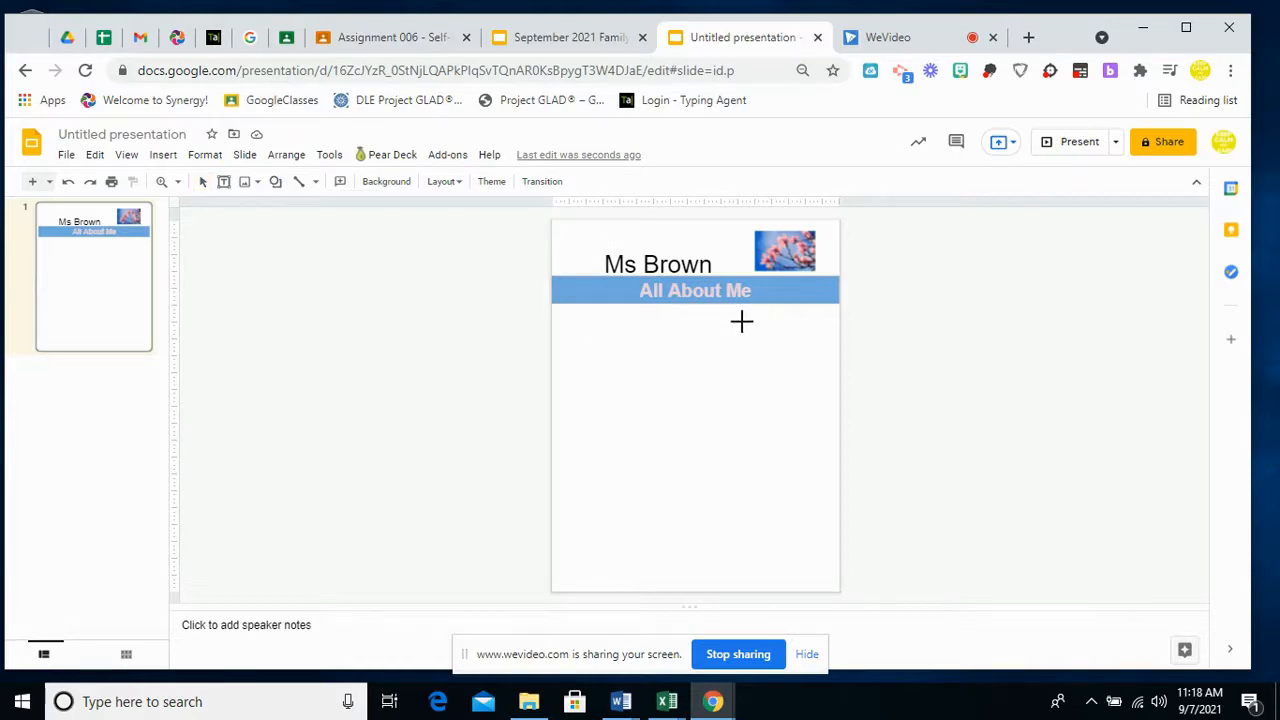
left_click_drag(726, 322, 829, 469)
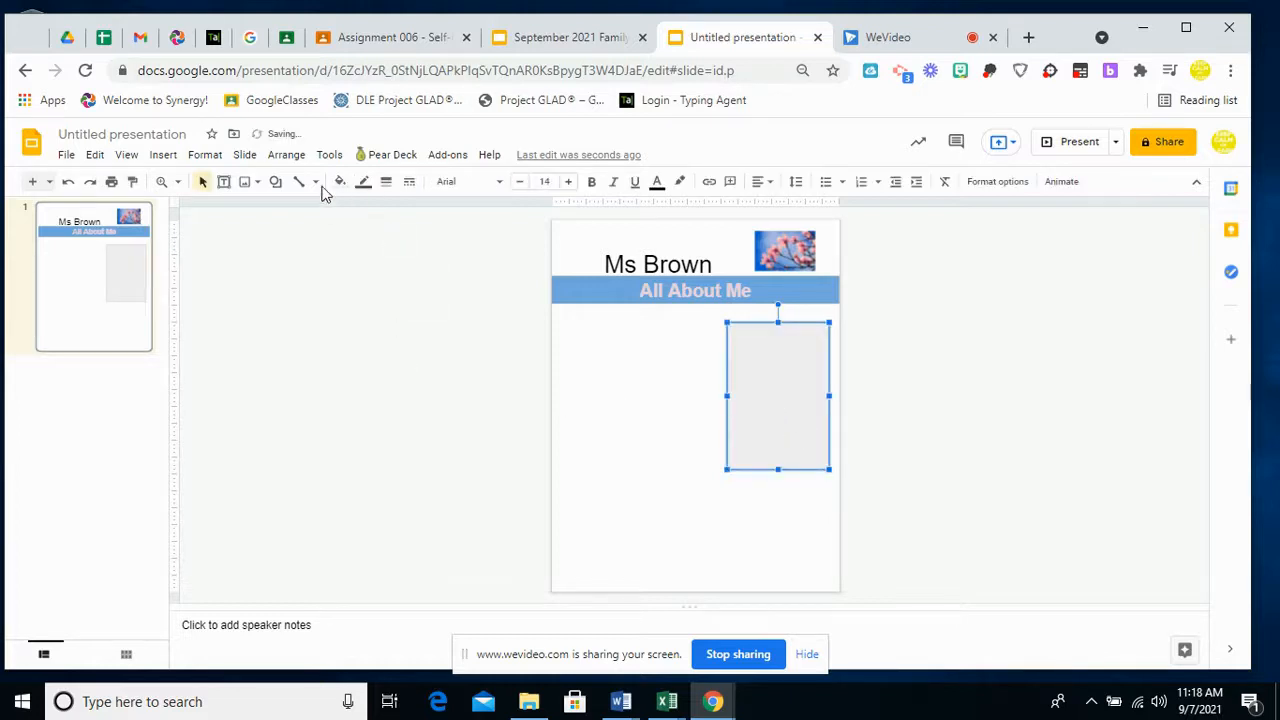
Step: Draw two smaller rectangles, one above the other, on the left side of the page below the banner
left_click(276, 182)
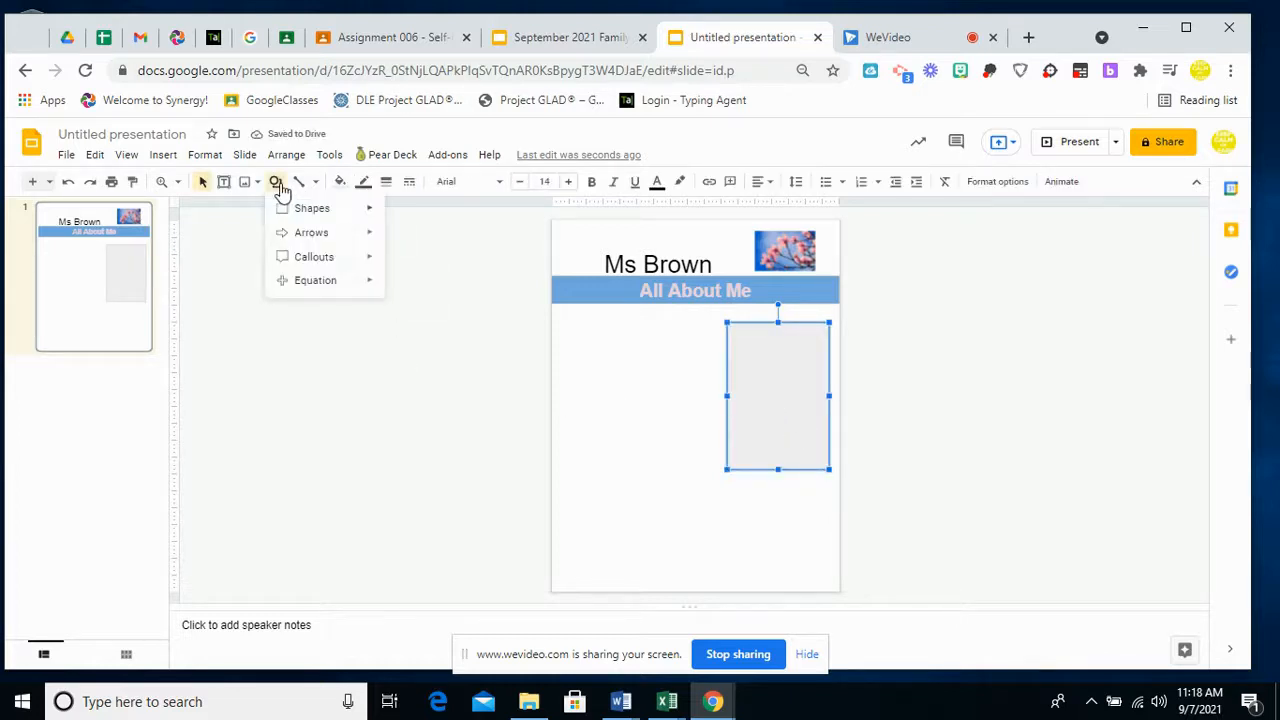
left_click(397, 214)
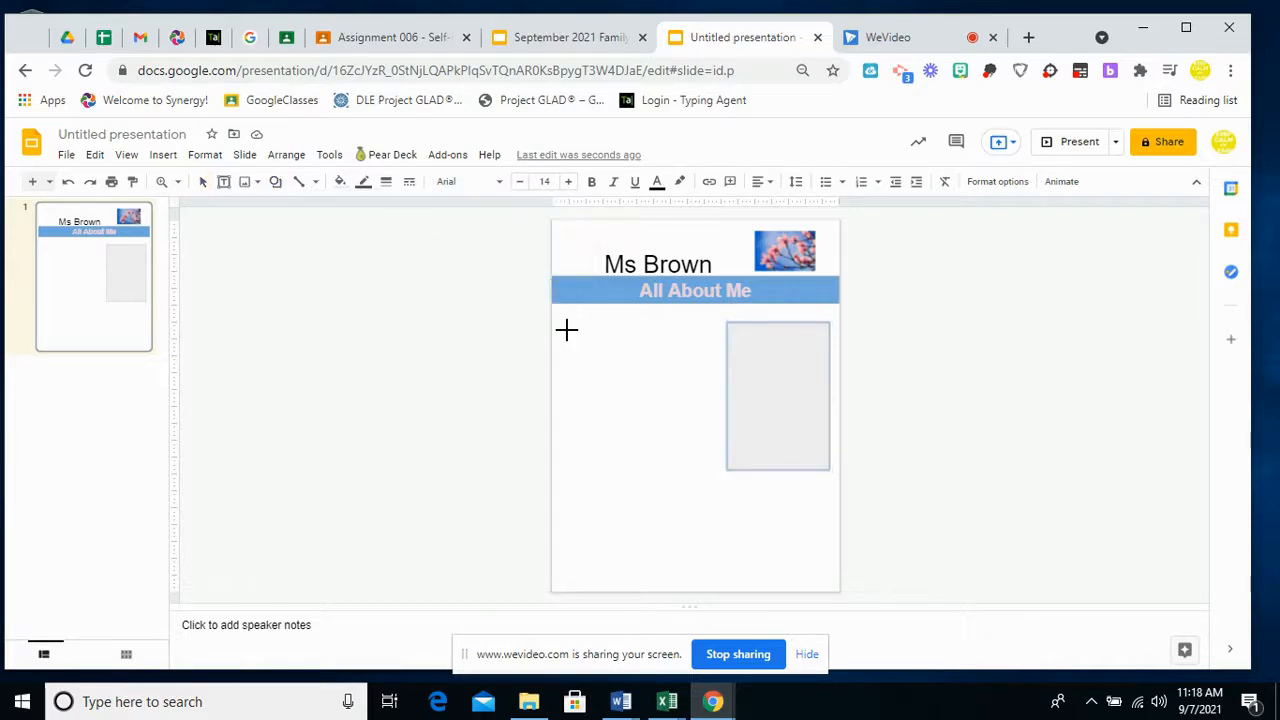
mouse_move(565, 330)
left_mouse_down()
mouse_move(606, 329)
mouse_move(651, 371)
mouse_move(663, 412)
left_mouse_up()
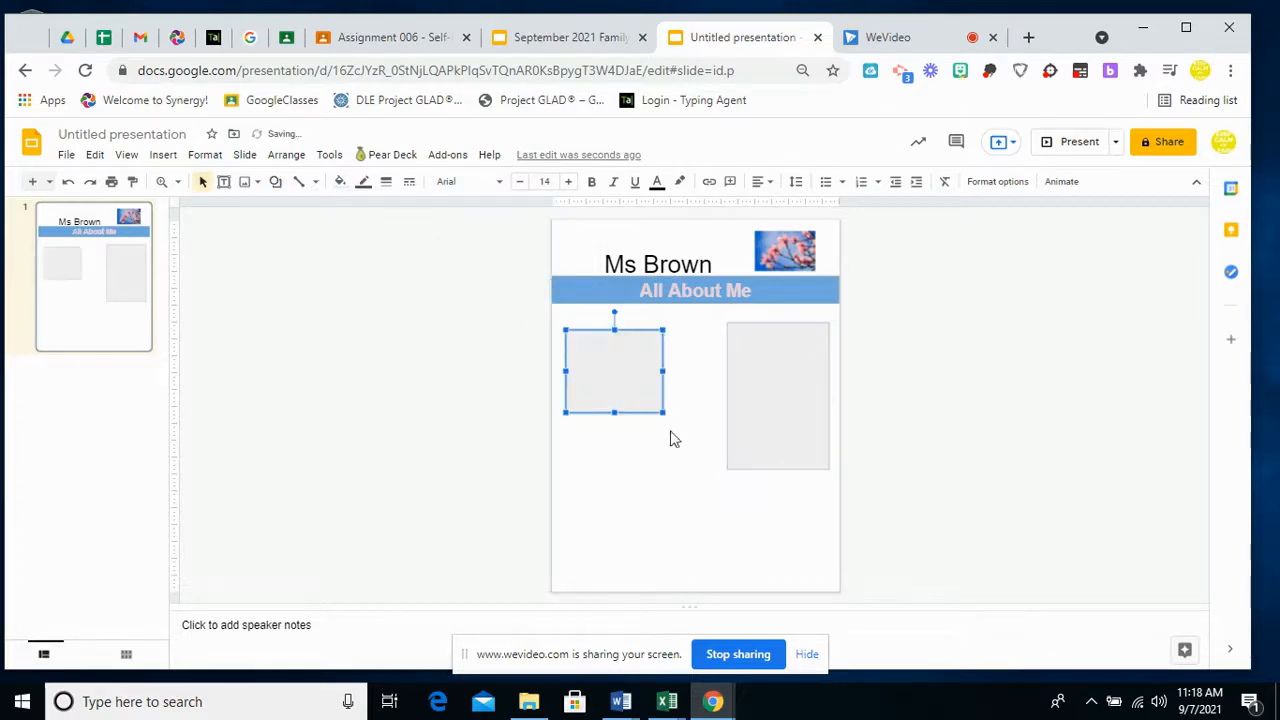
left_click(276, 183)
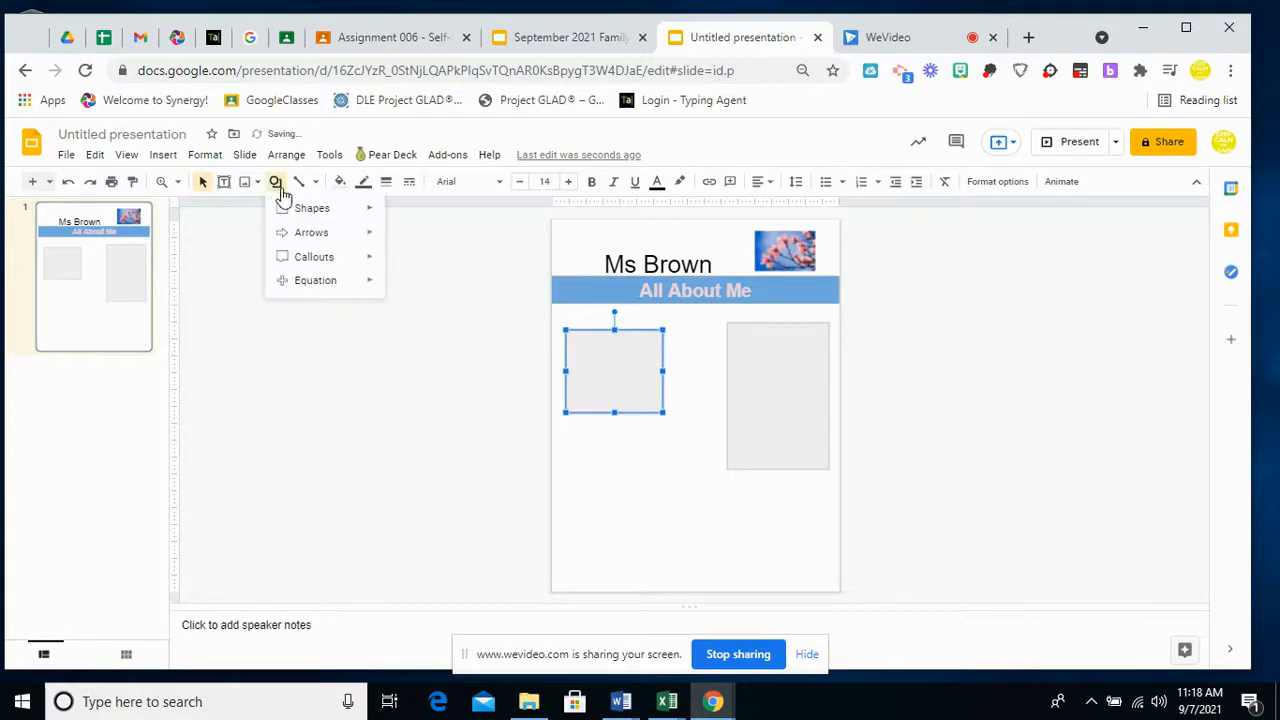
left_click(400, 214)
left_click_drag(570, 442, 669, 521)
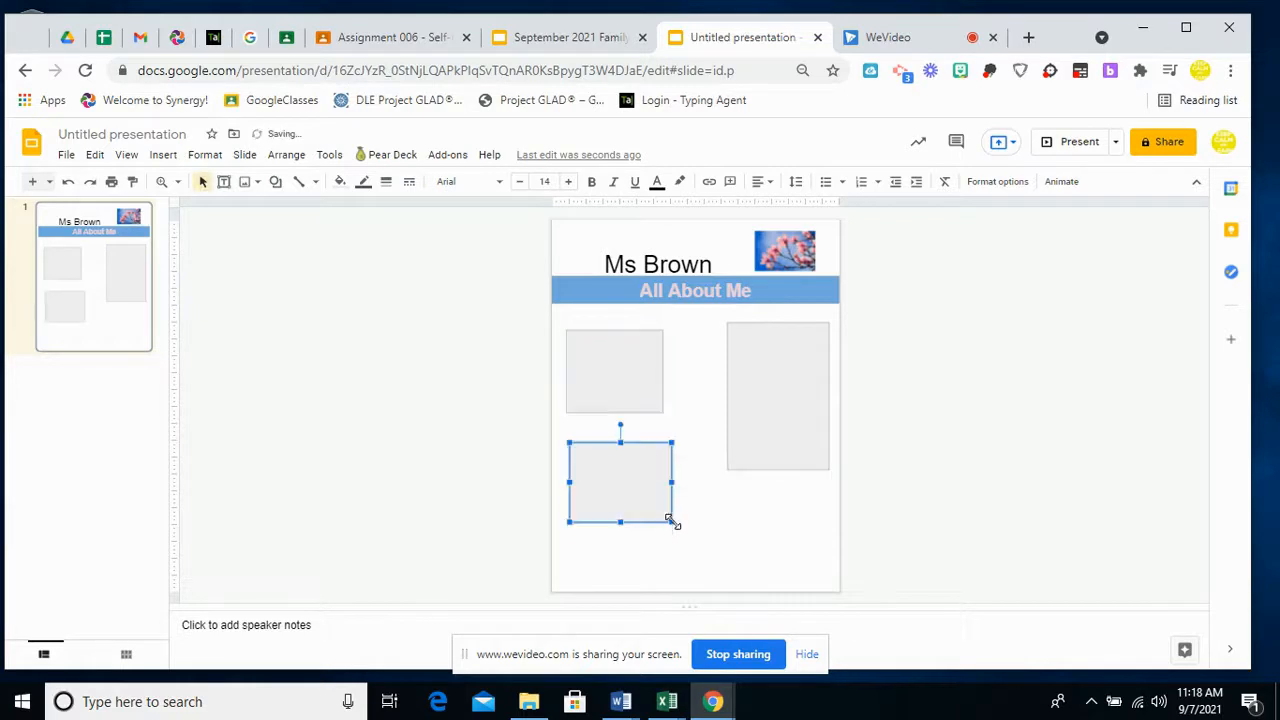
Step: Draw a wide, short rectangle across the lower end of the page, below the other section boxes
left_click(275, 181)
mouse_move(330, 208)
left_click(399, 215)
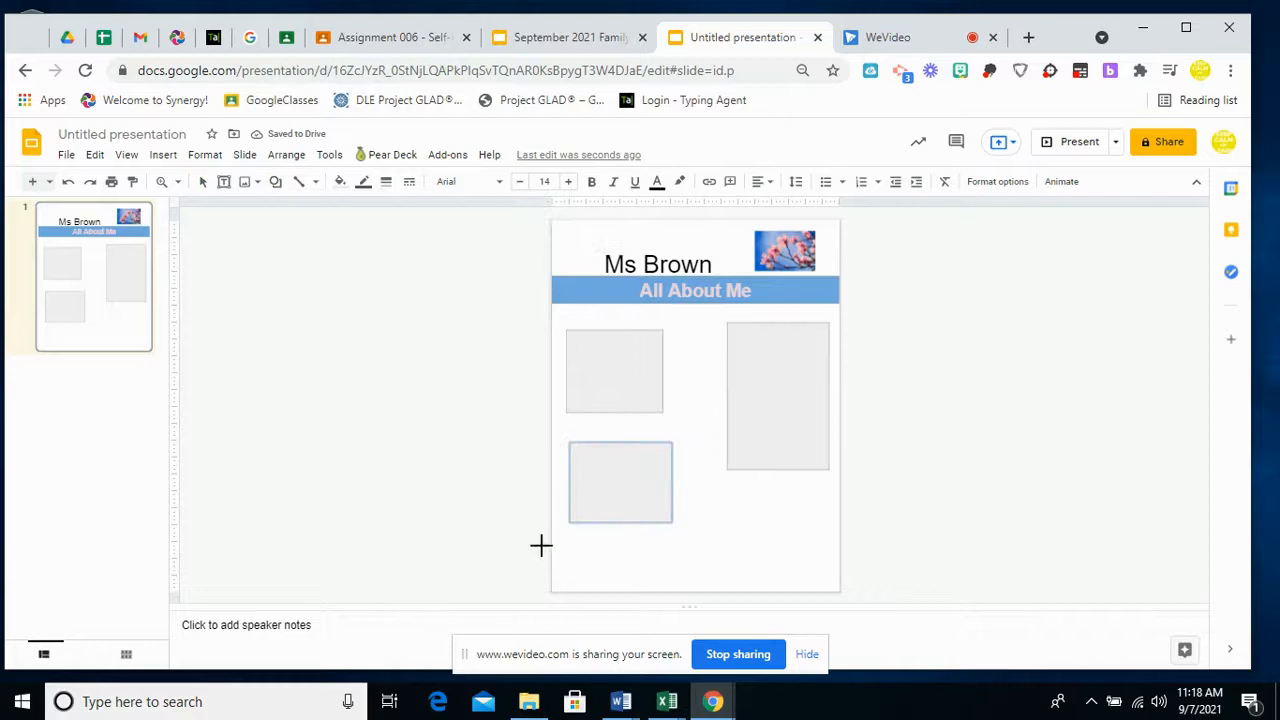
left_click_drag(559, 545, 829, 579)
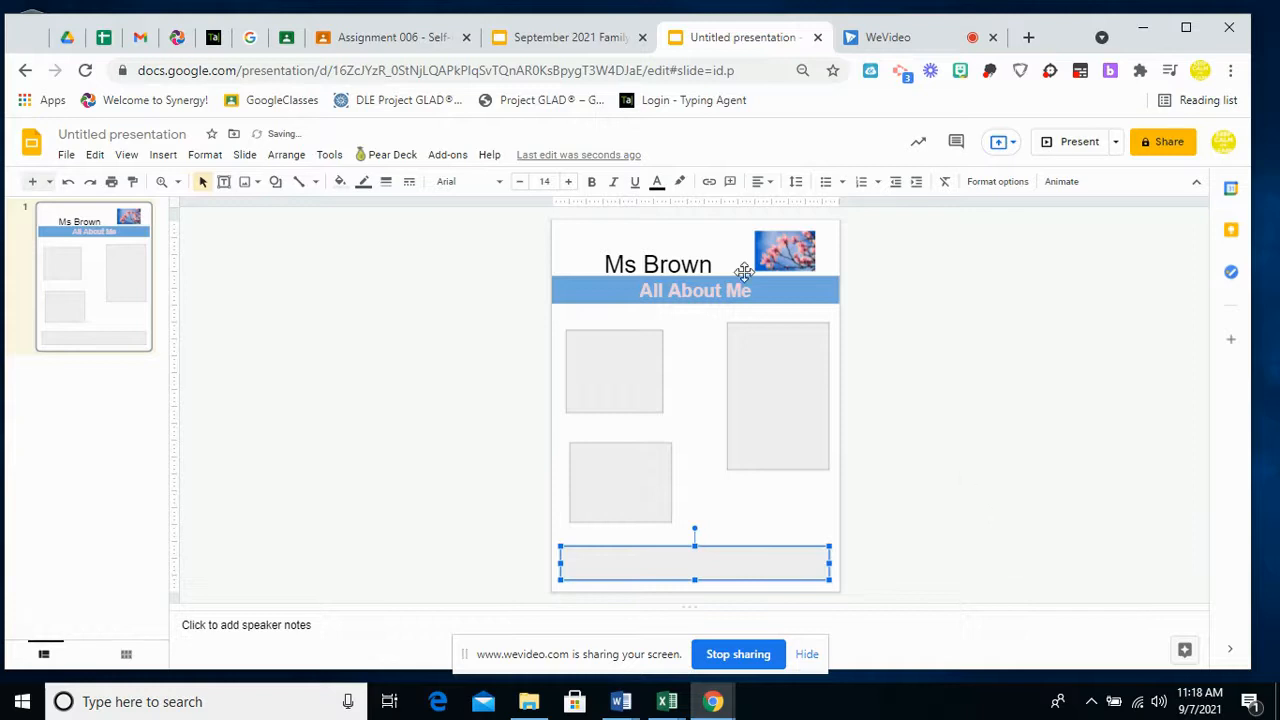
Step: Compare the section boxes with the layout of the September 2021 Family Newsletters presentation, and select the upper small box on the untitled page
left_click(558, 40)
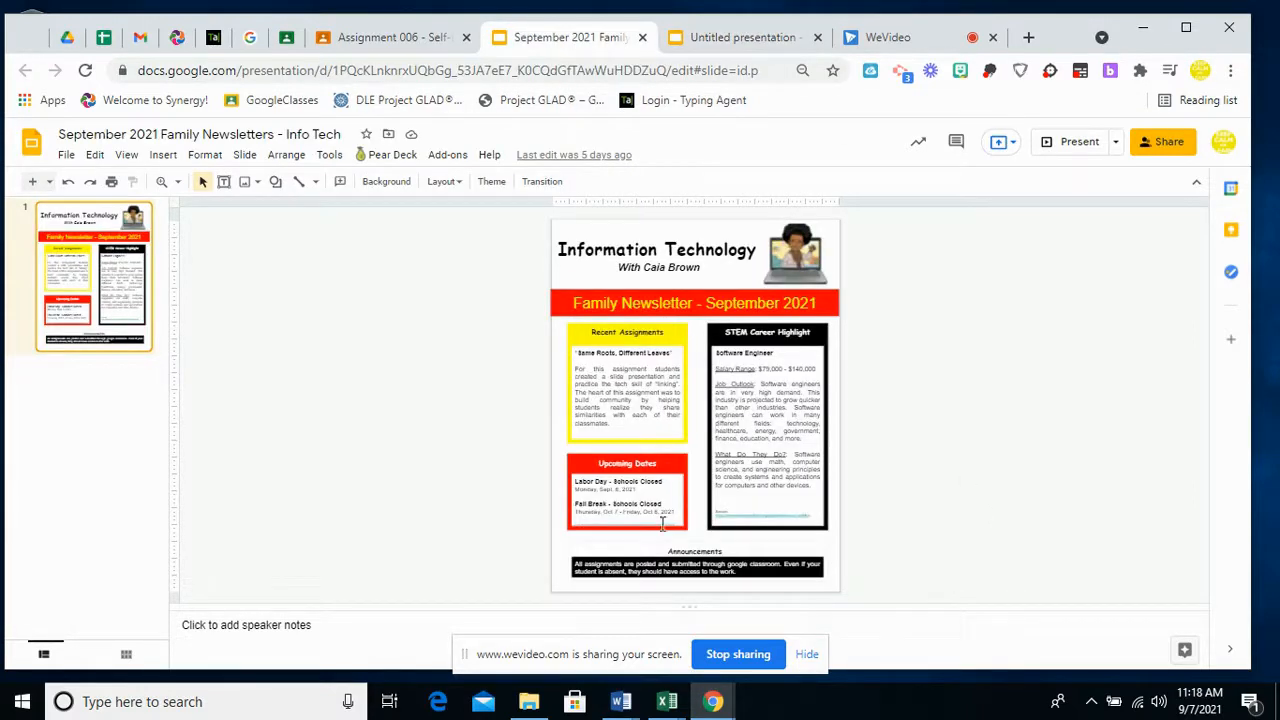
left_click(727, 40)
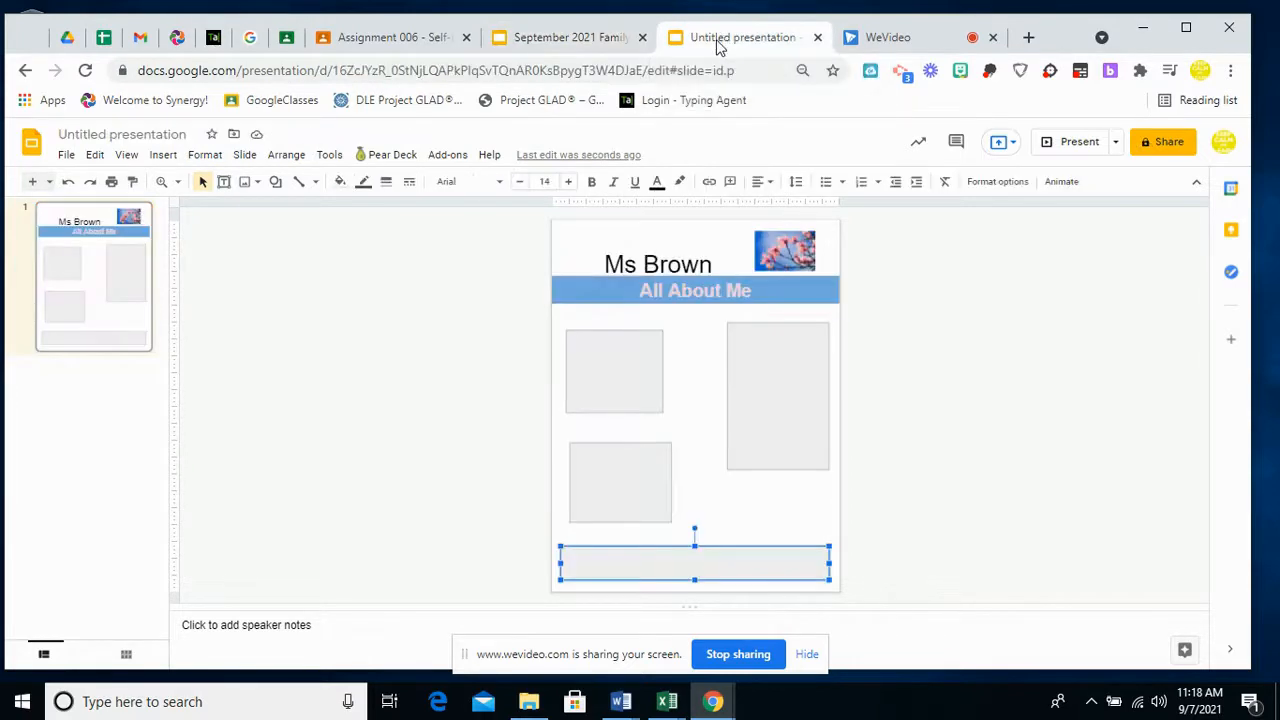
left_click(592, 40)
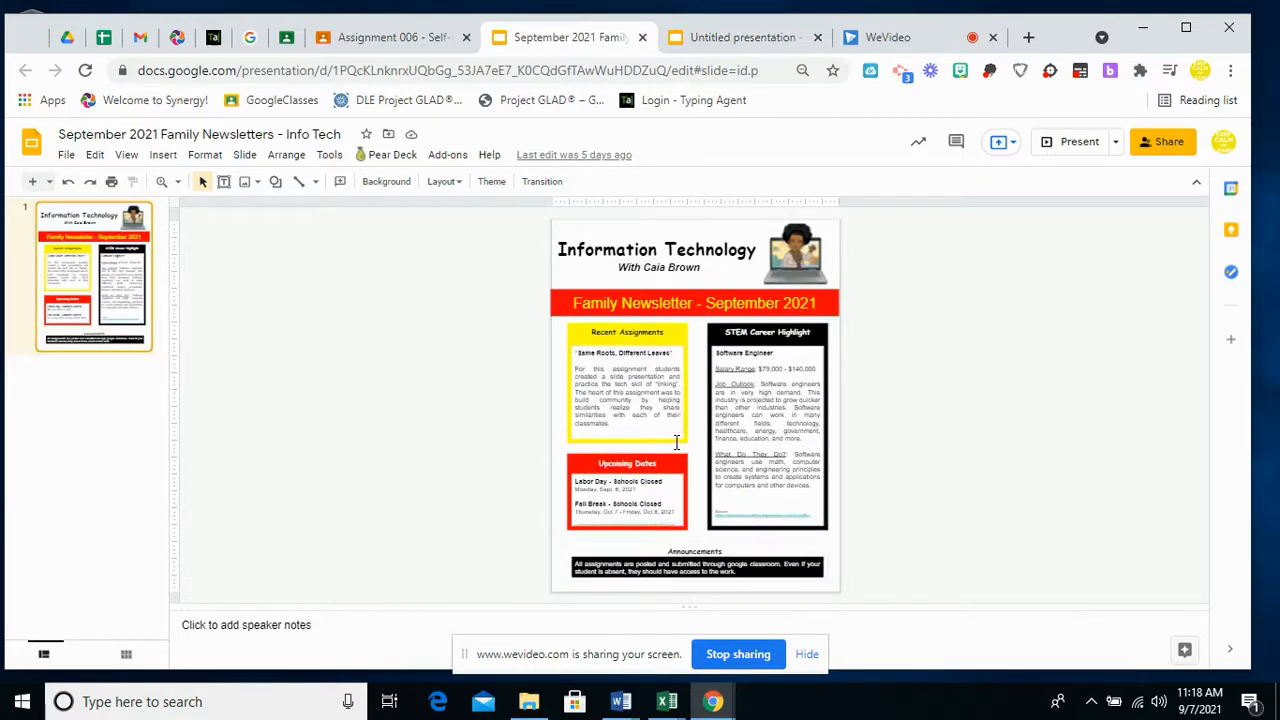
left_click(717, 37)
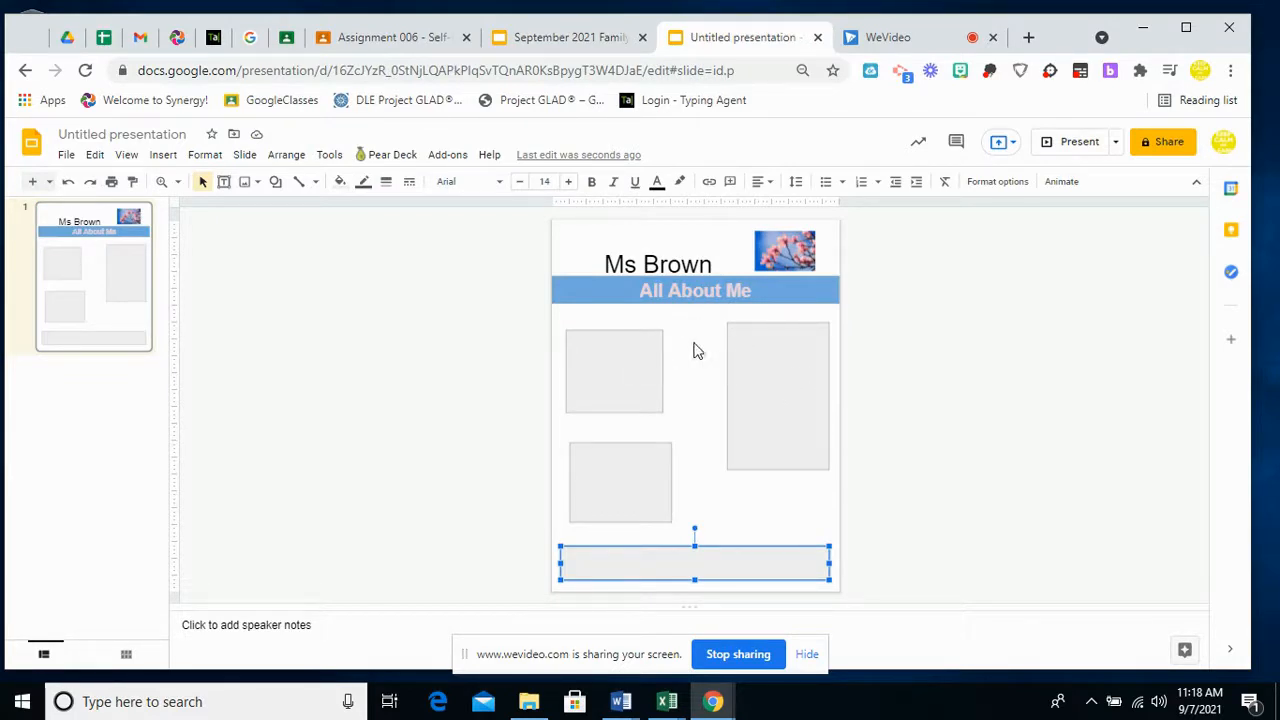
left_click(640, 372)
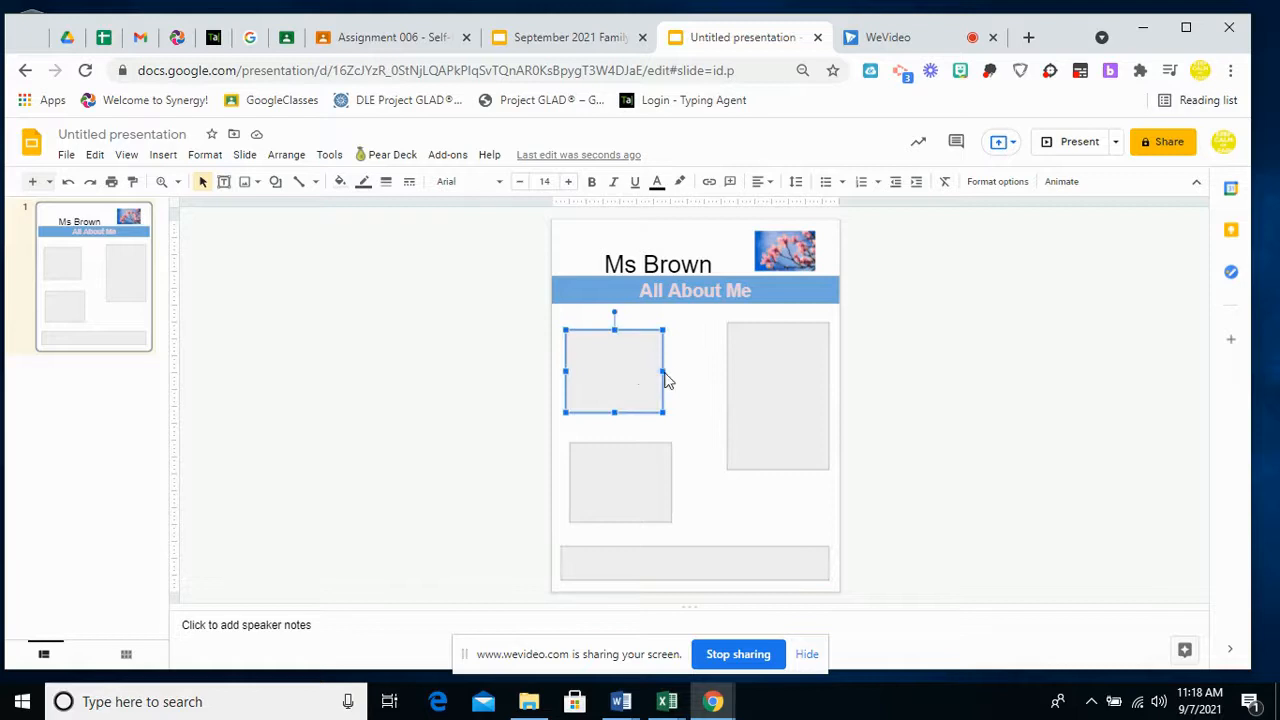
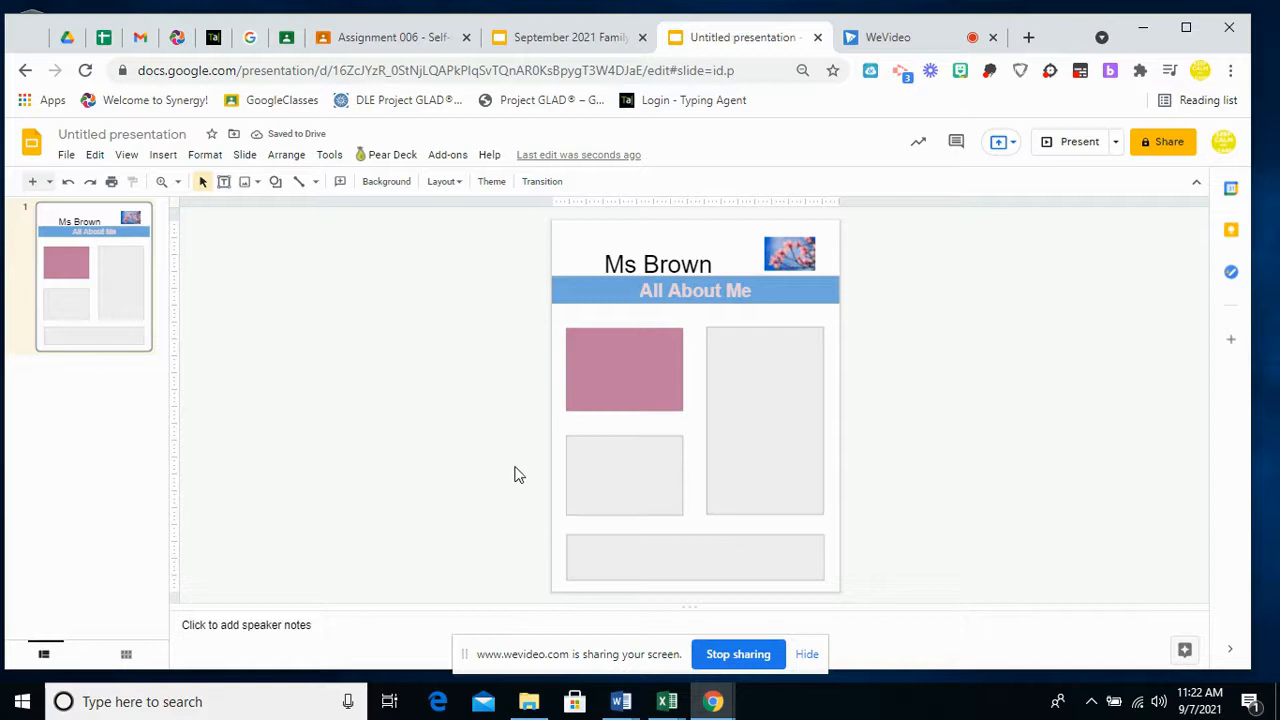
Step: Fill the tall rectangle with magenta
left_click(763, 500)
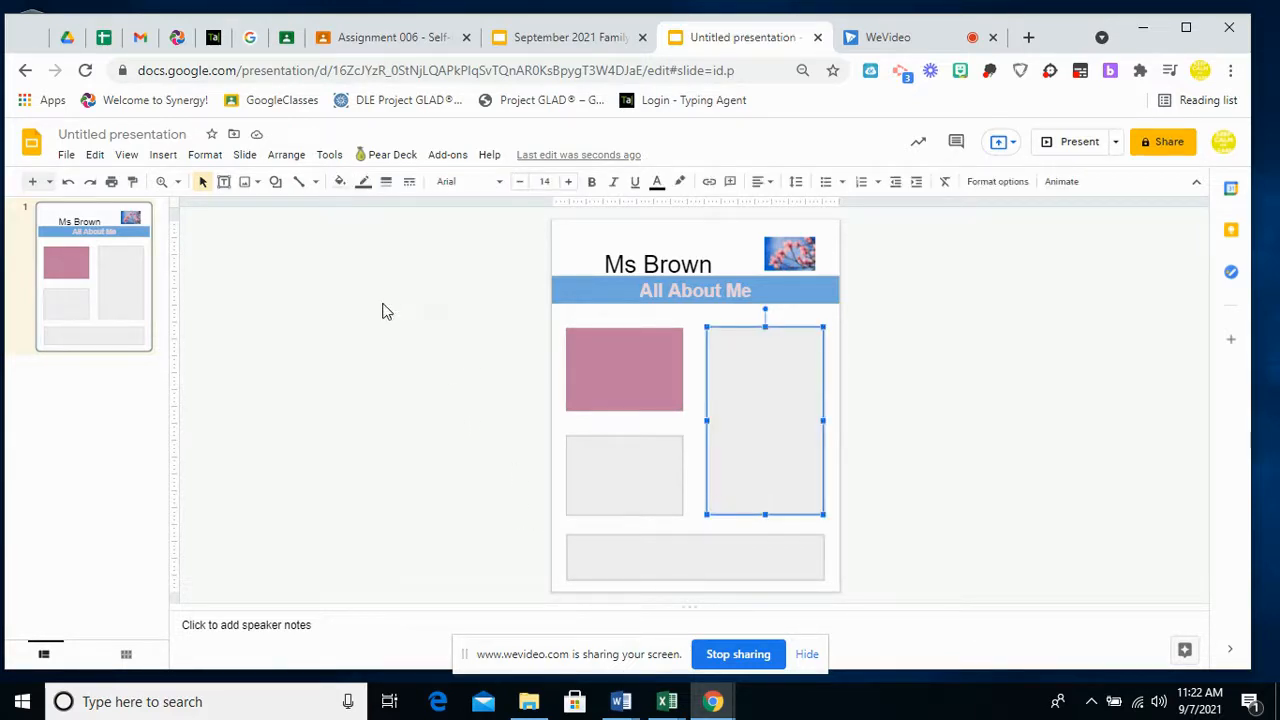
left_click(342, 182)
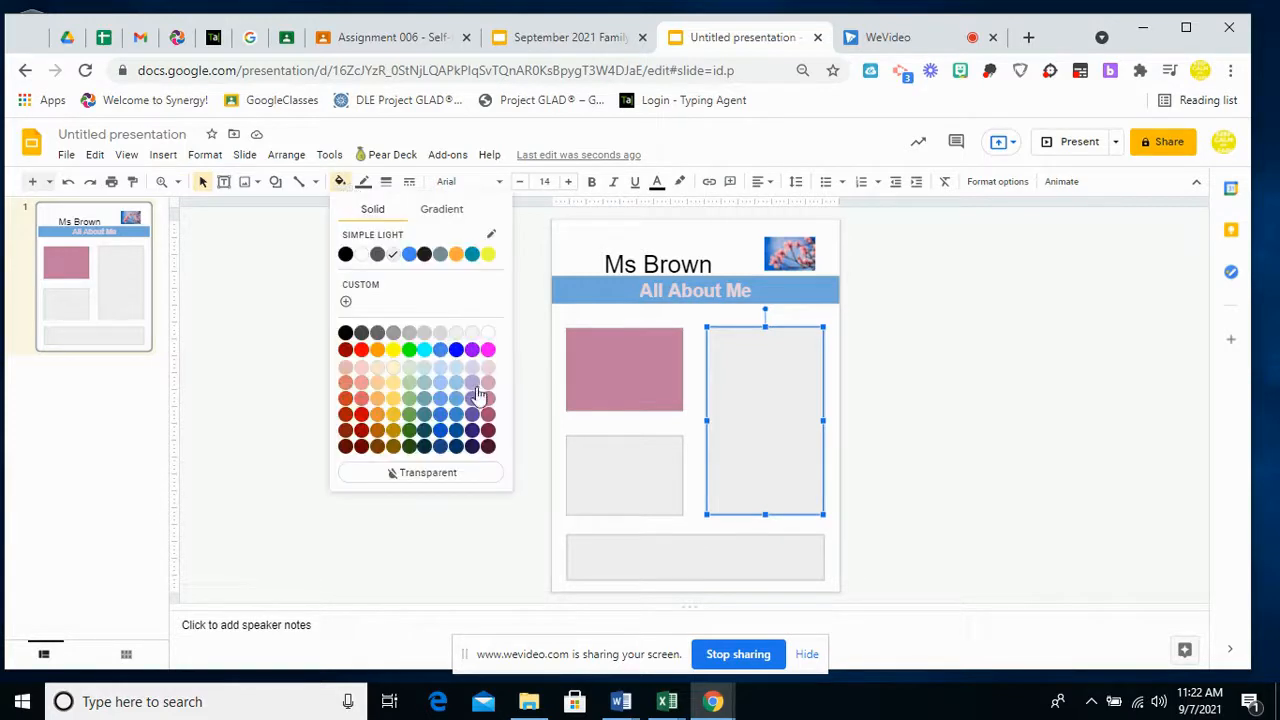
left_click(488, 350)
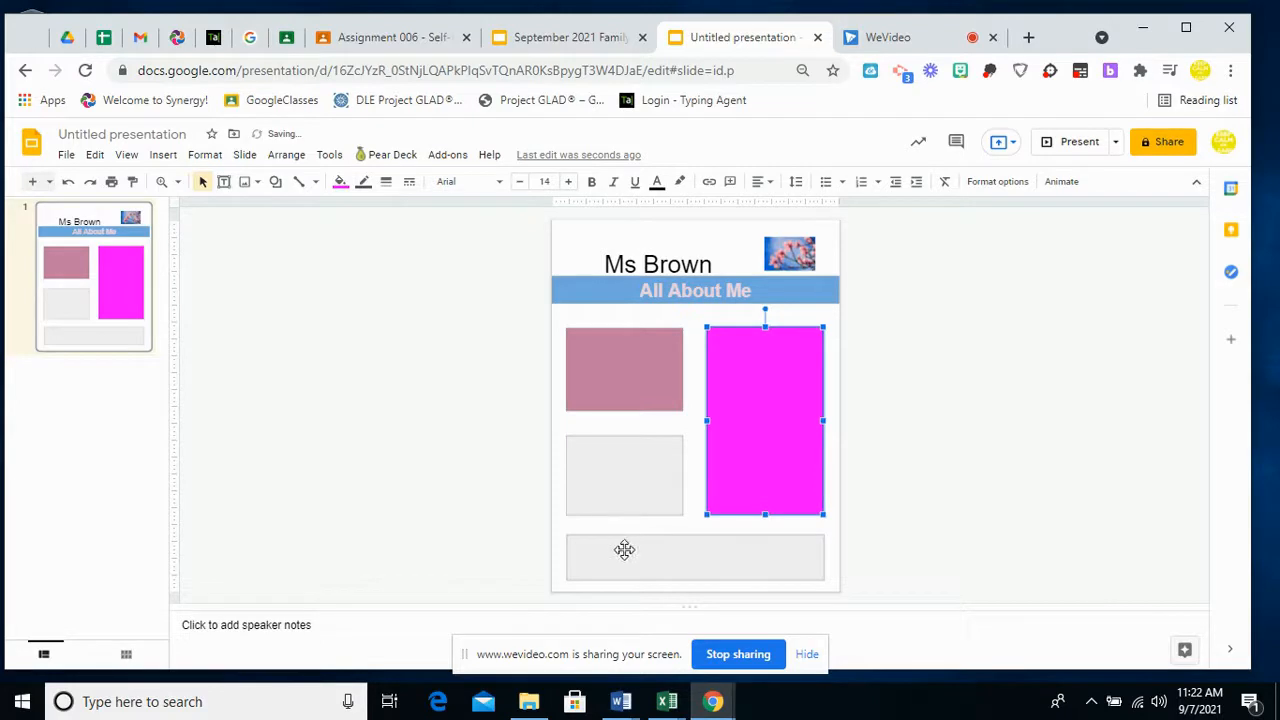
Step: Open a blank browser tab and bring up the custom fill color settings for the tall rectangle in the untitled presentation
left_click(676, 464)
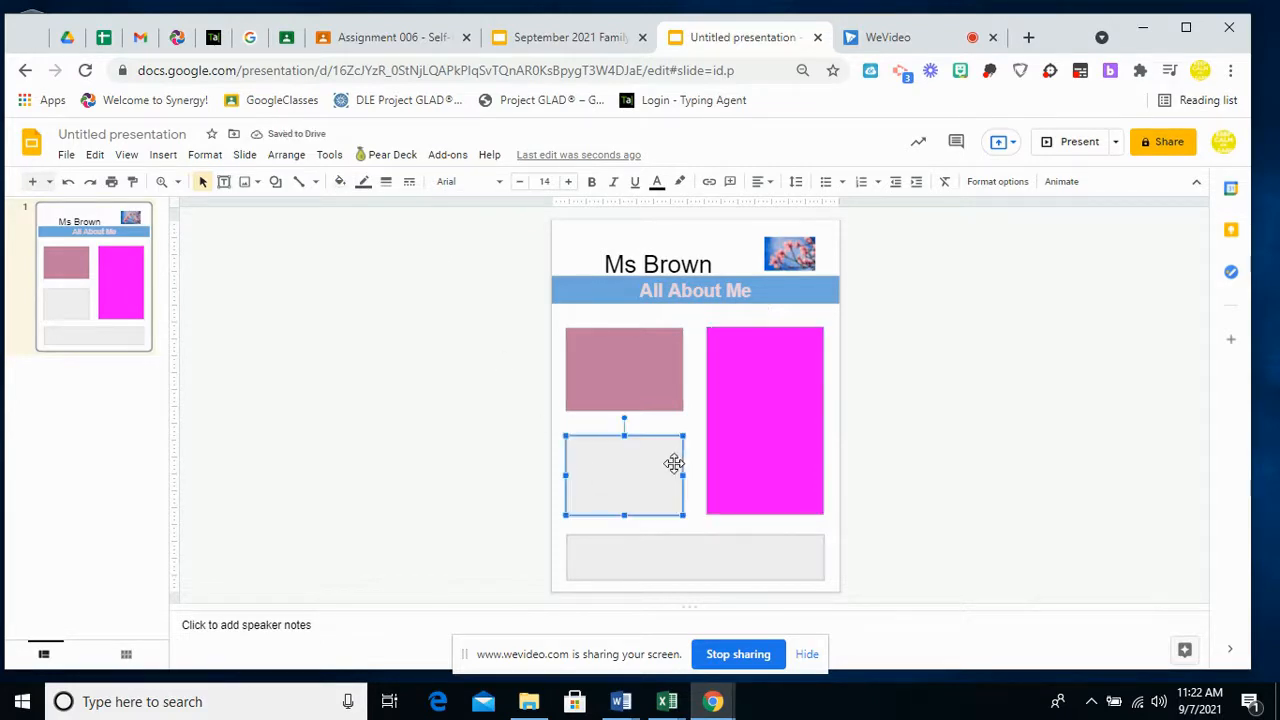
left_click(760, 414)
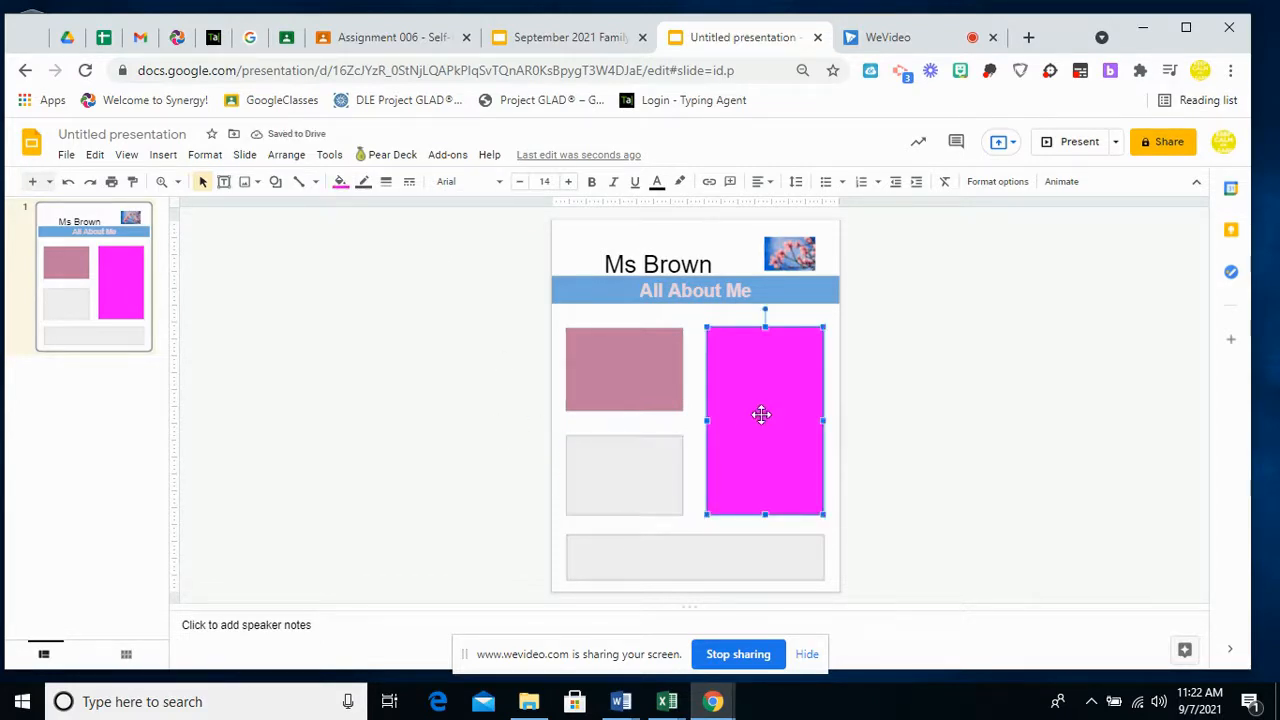
left_click(344, 186)
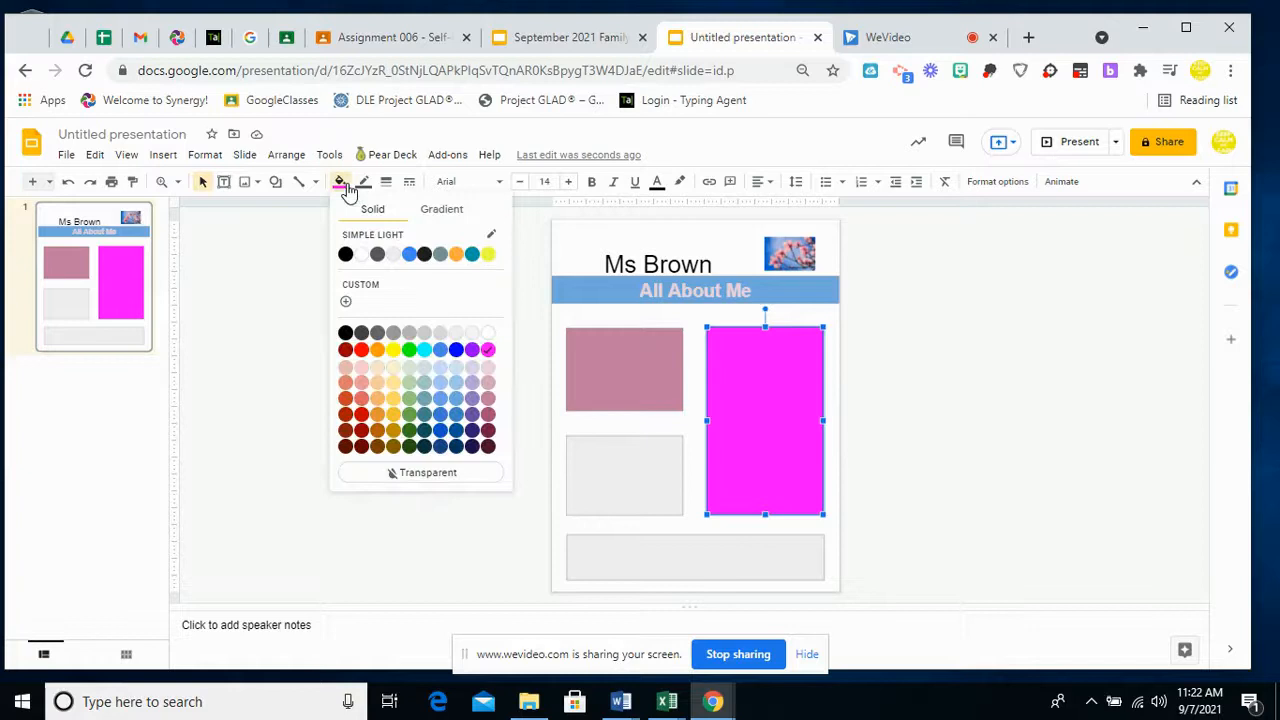
left_click(1028, 37)
left_click(515, 37)
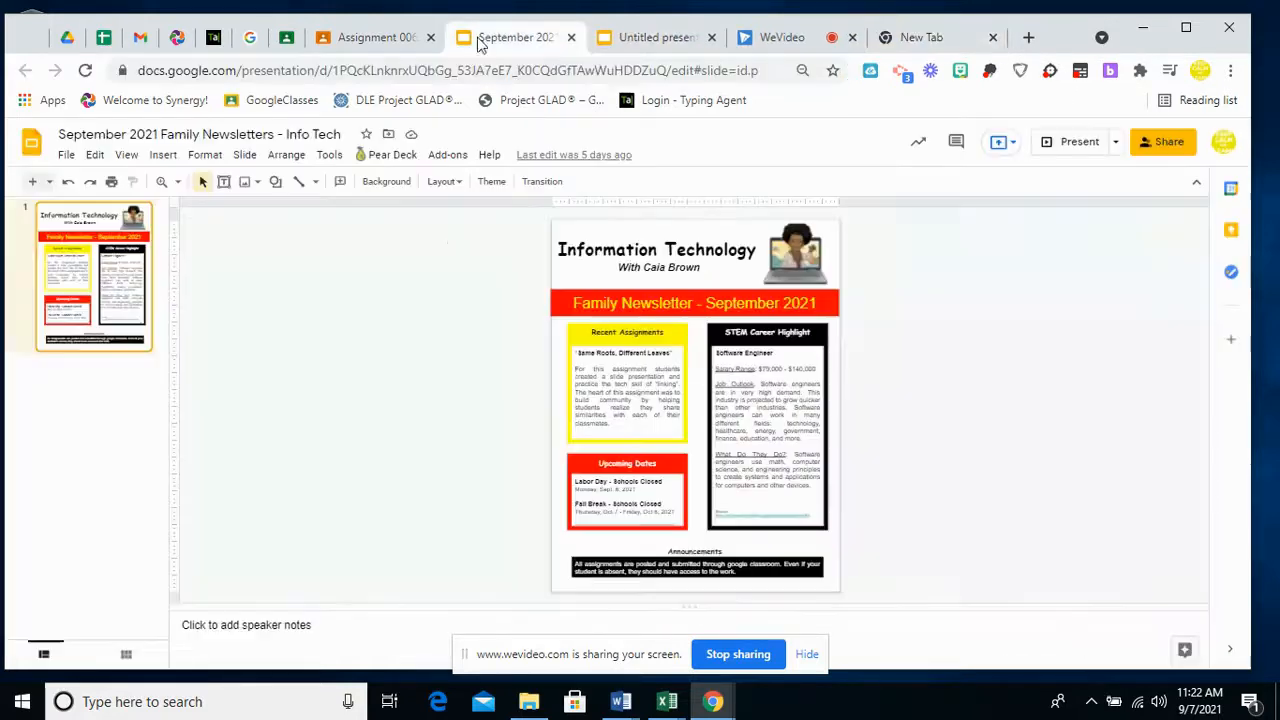
left_click(658, 37)
left_click(347, 303)
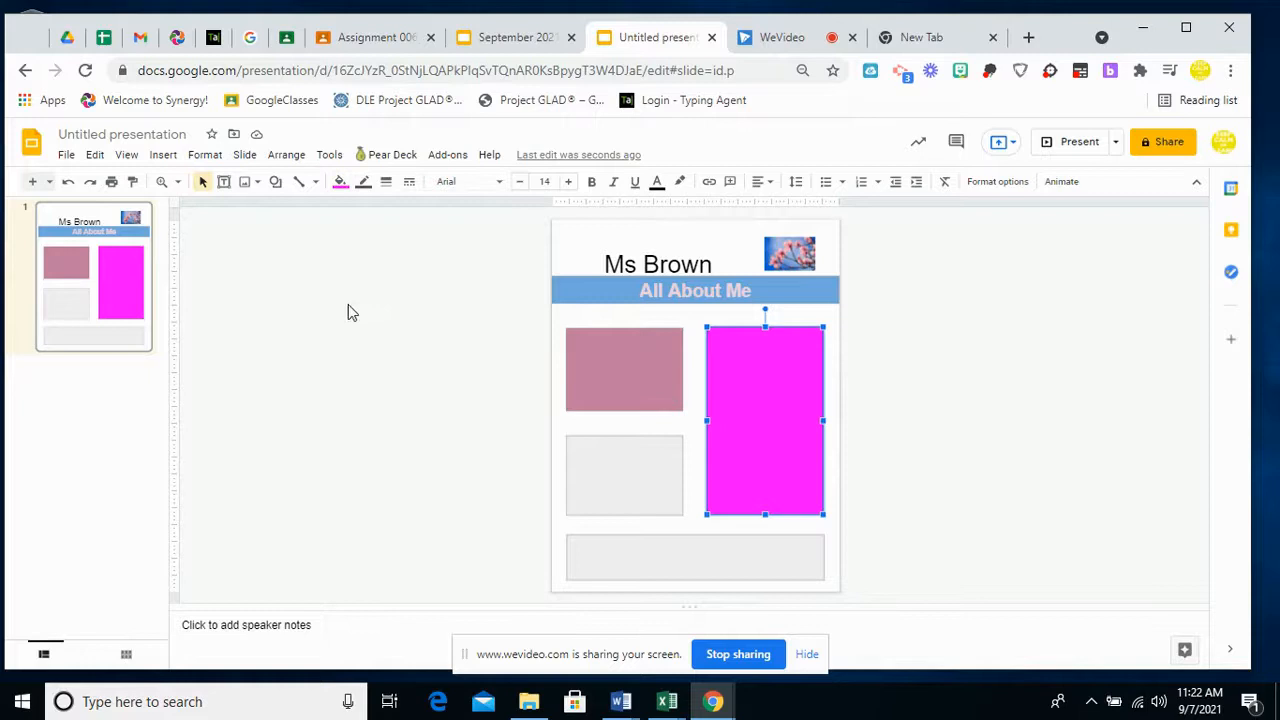
left_click(340, 184)
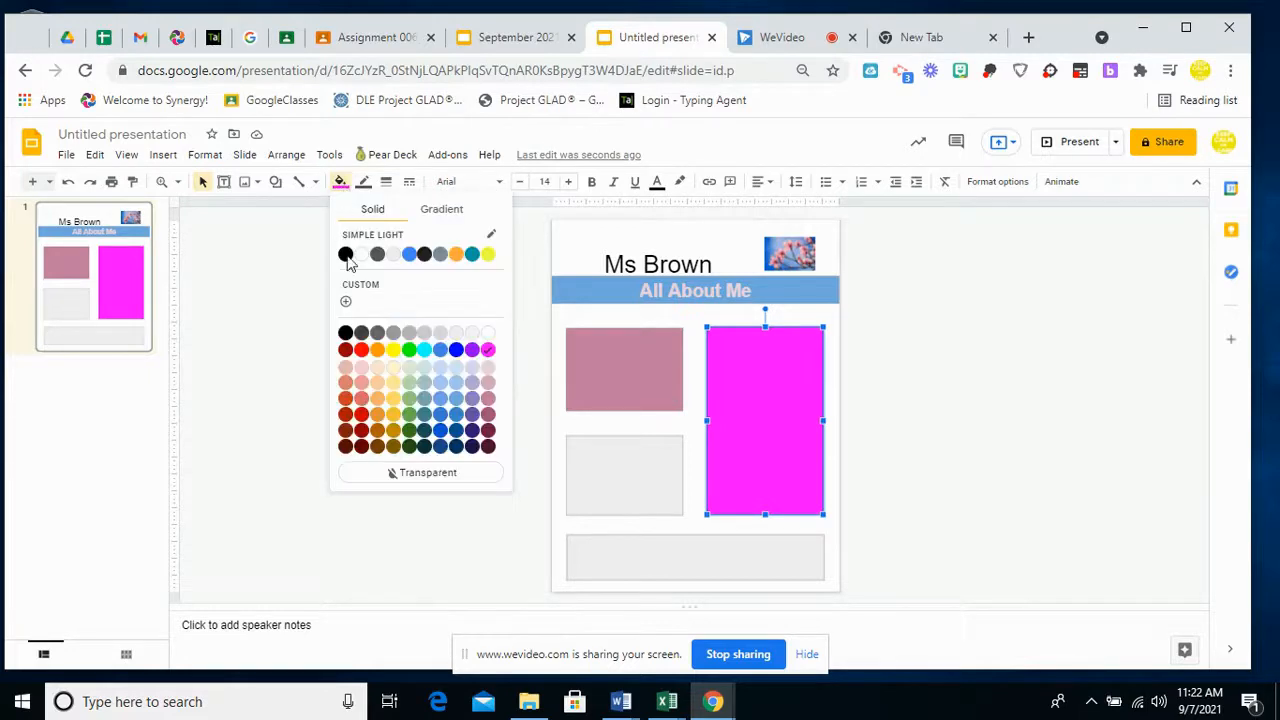
left_click(345, 304)
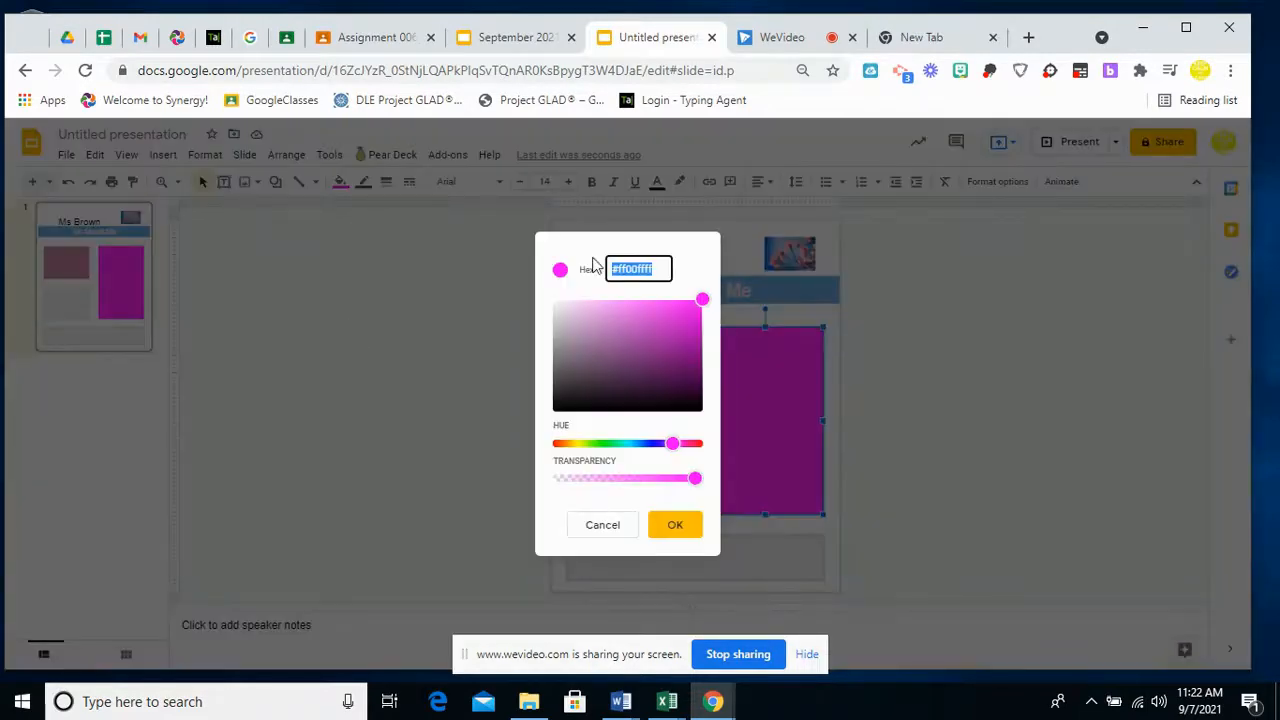
Step: Search Google for "rose hex code" in the blank browser tab
left_click(907, 40)
left_click(545, 421)
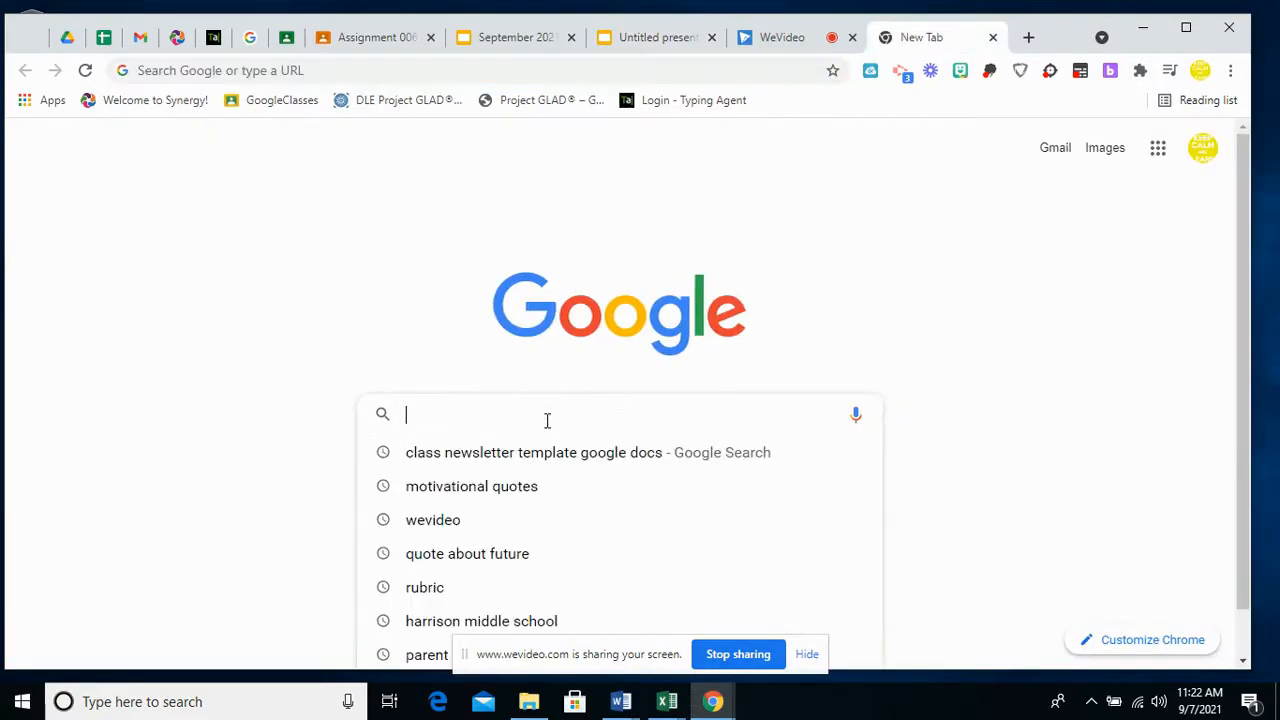
type("rose")
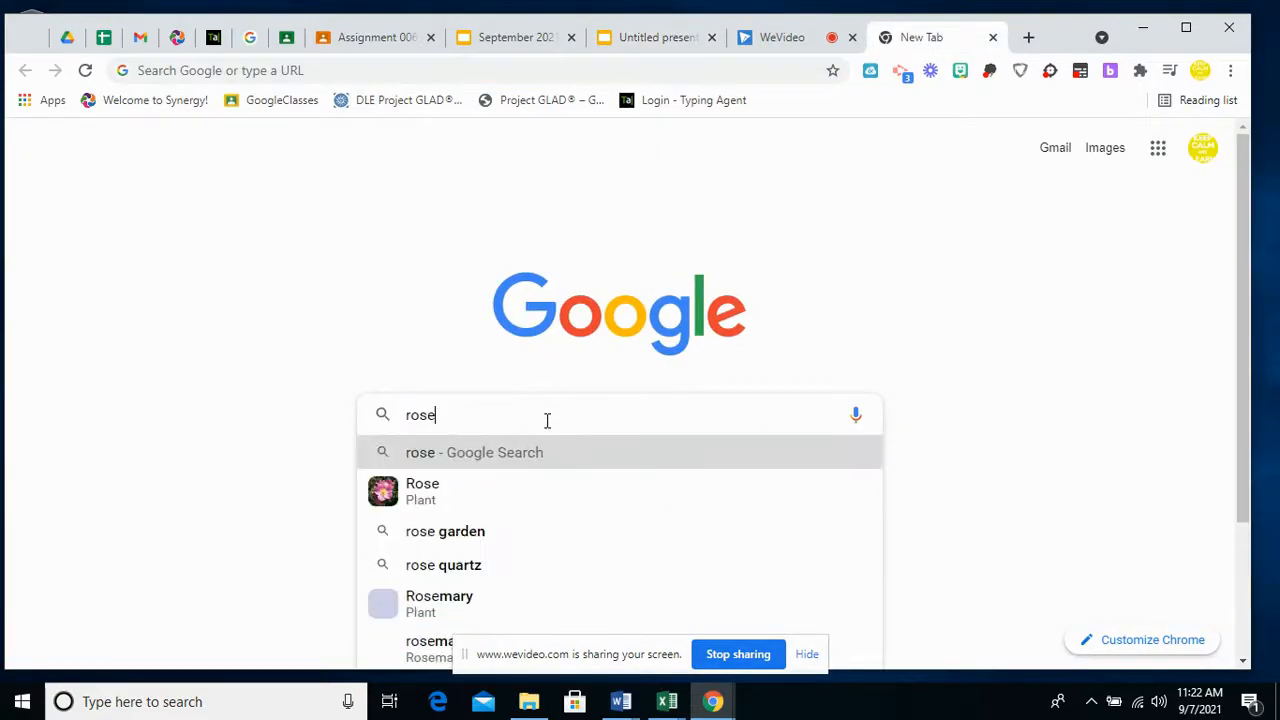
type(" hex")
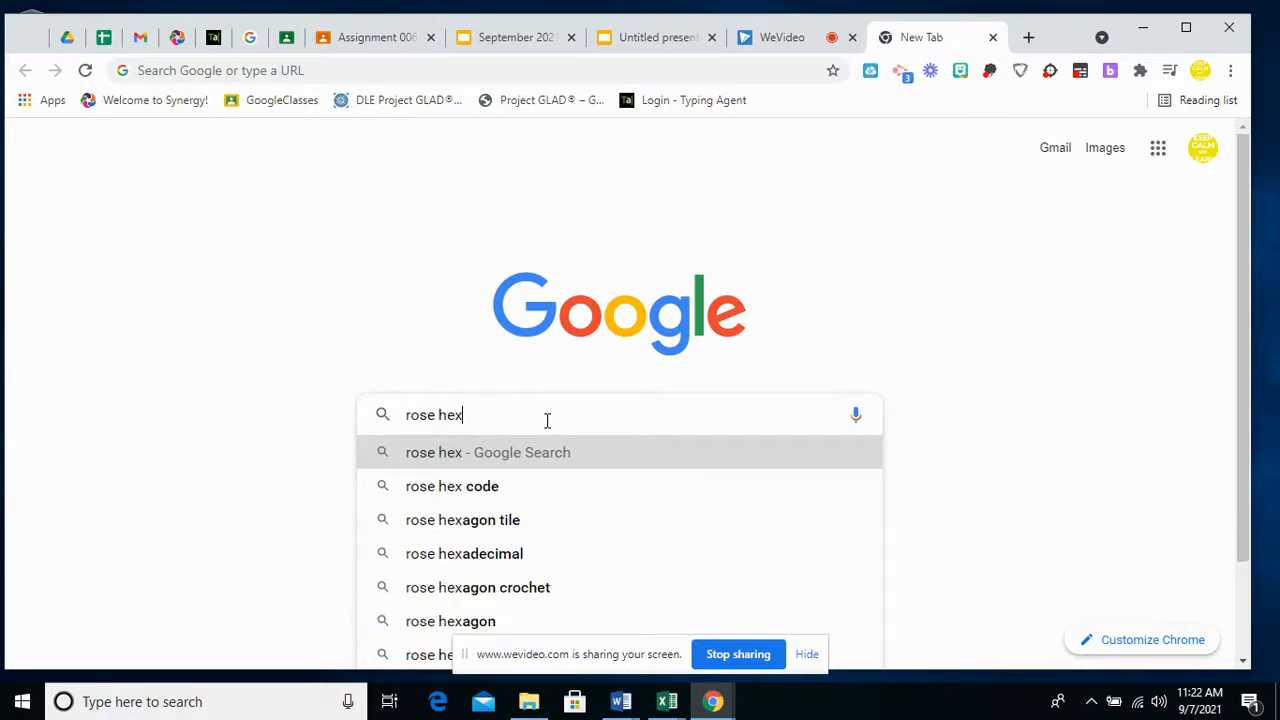
key("Down")
key("Return")
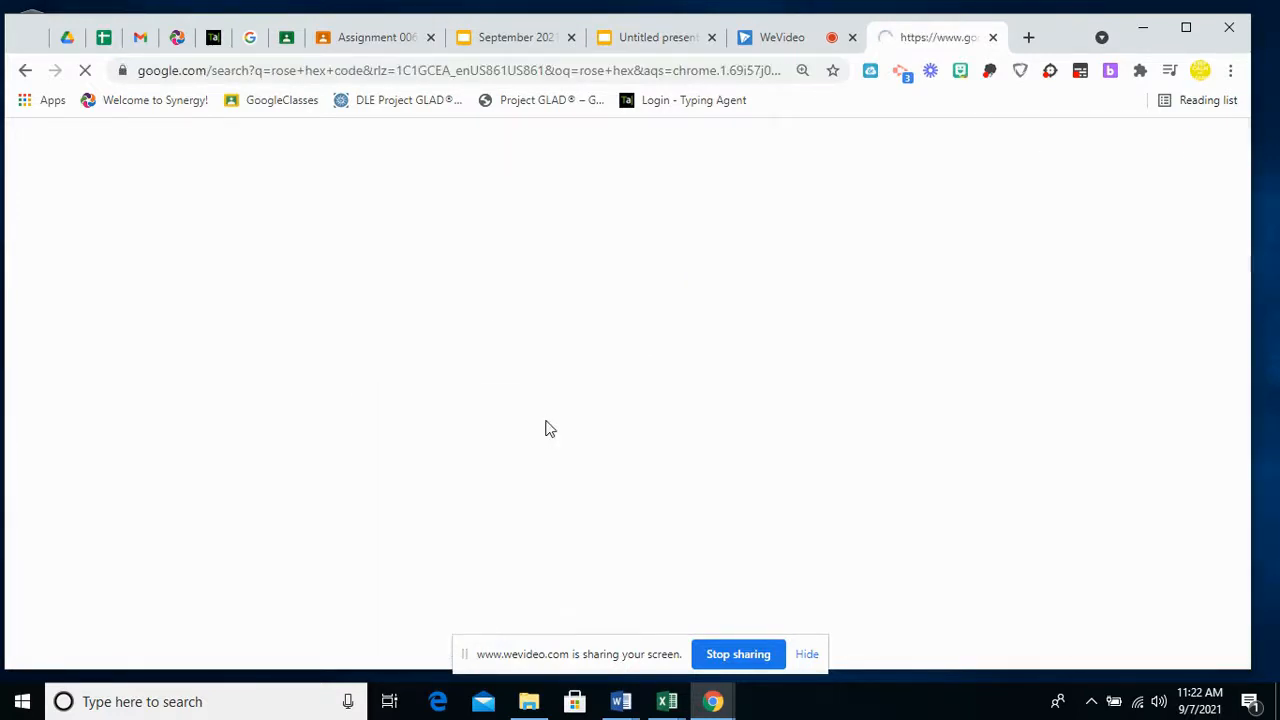
Step: Browse the image results for rose hex codes and open the "129 Shades of Pink Color With Names" chart
scroll(806, 383, "down", 3)
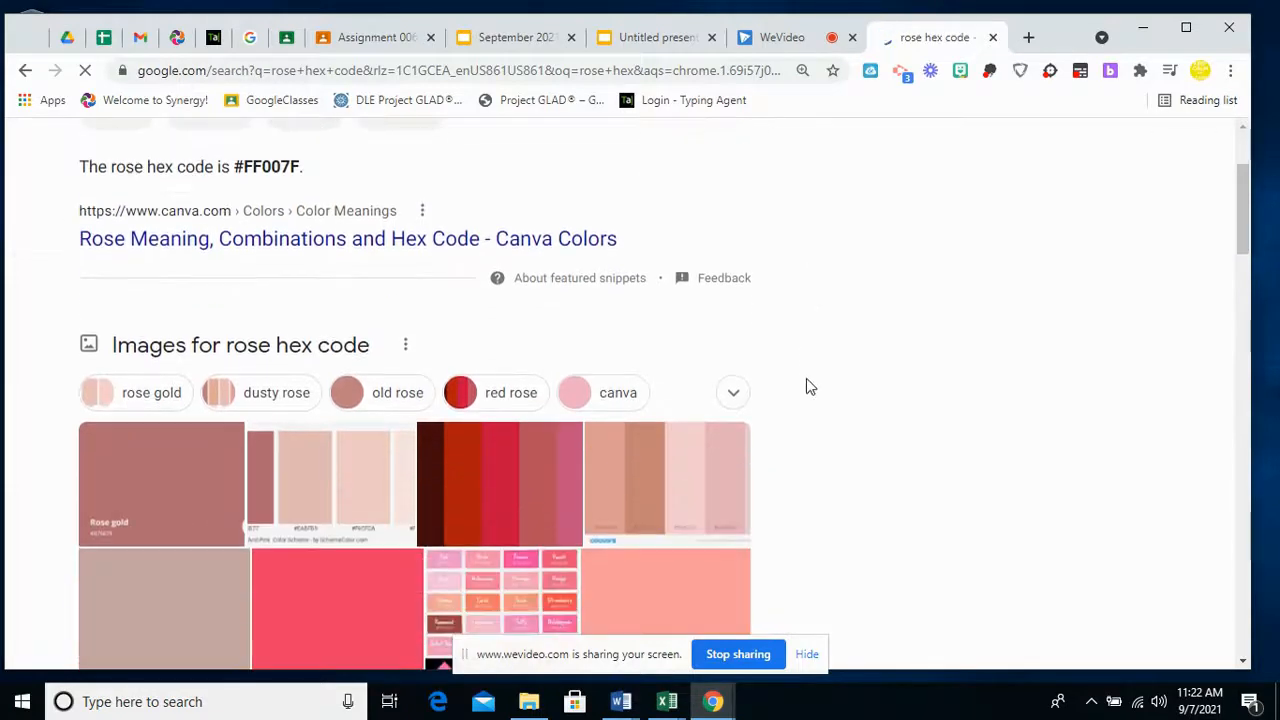
scroll(812, 384, "down", 2)
scroll(815, 379, "up", 1)
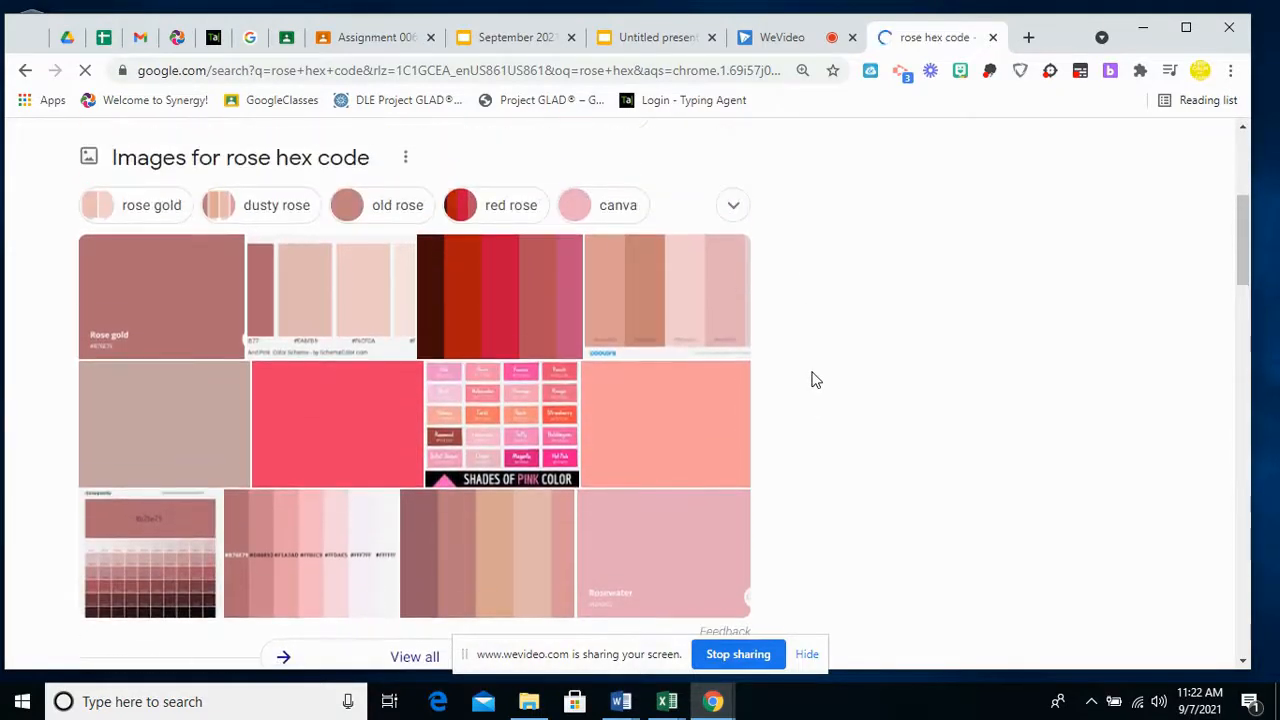
left_click(344, 316)
scroll(414, 326, "down", 2)
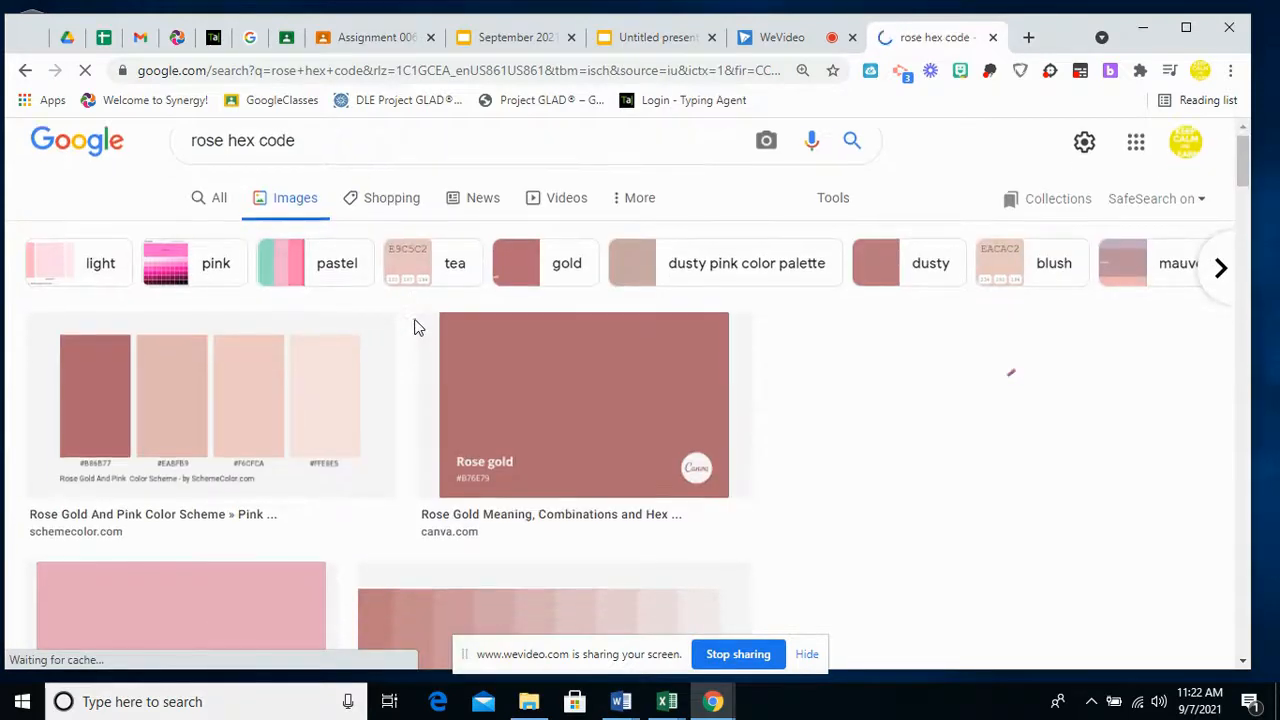
scroll(416, 330, "down", 5)
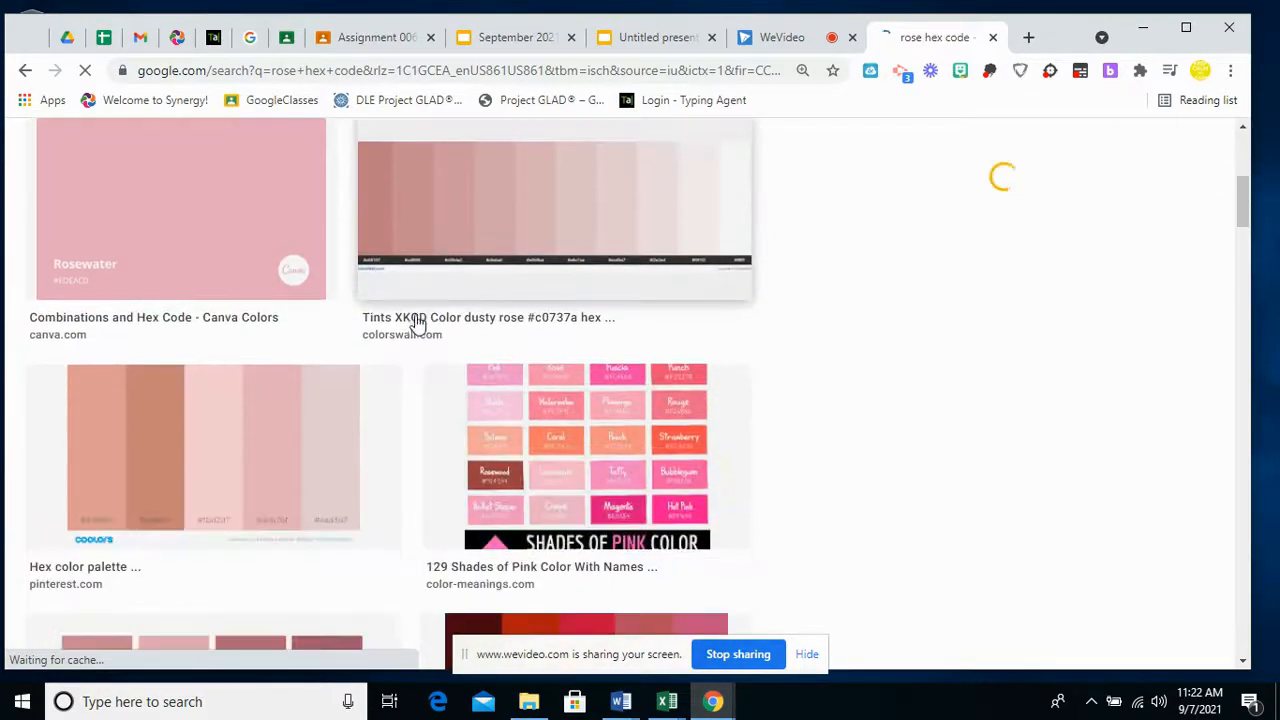
scroll(652, 376, "up", 1)
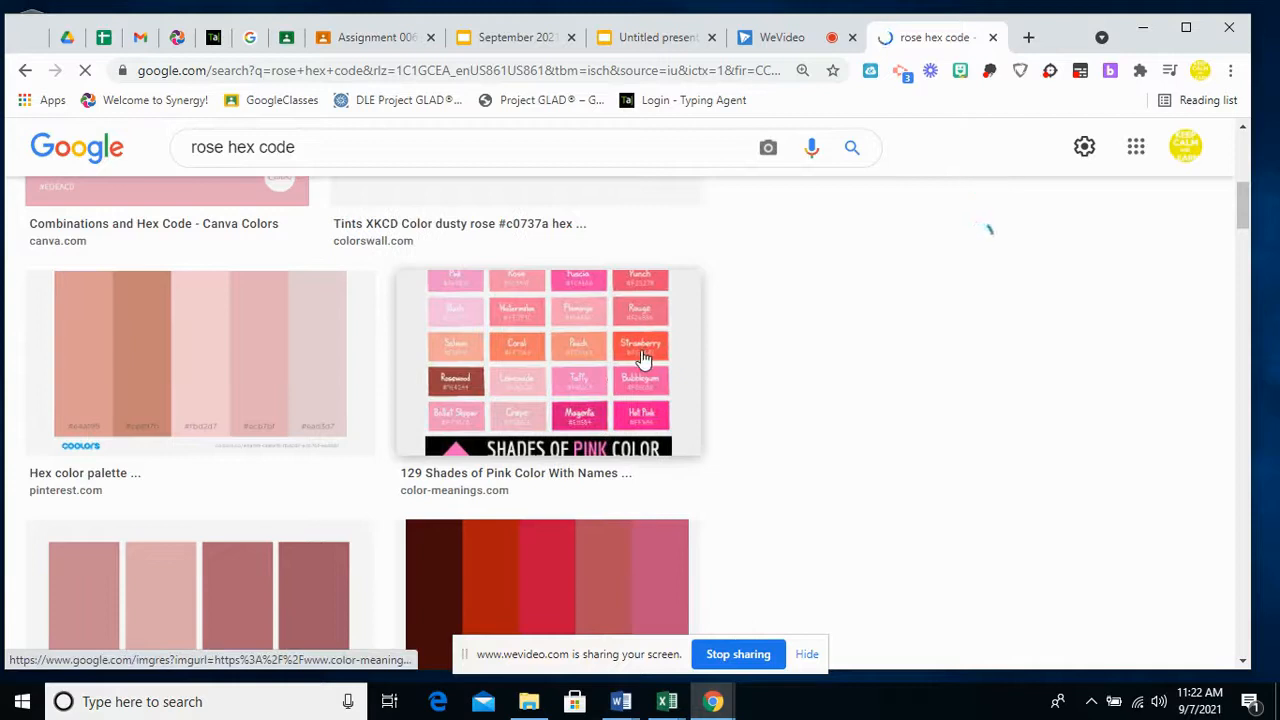
left_click(650, 368)
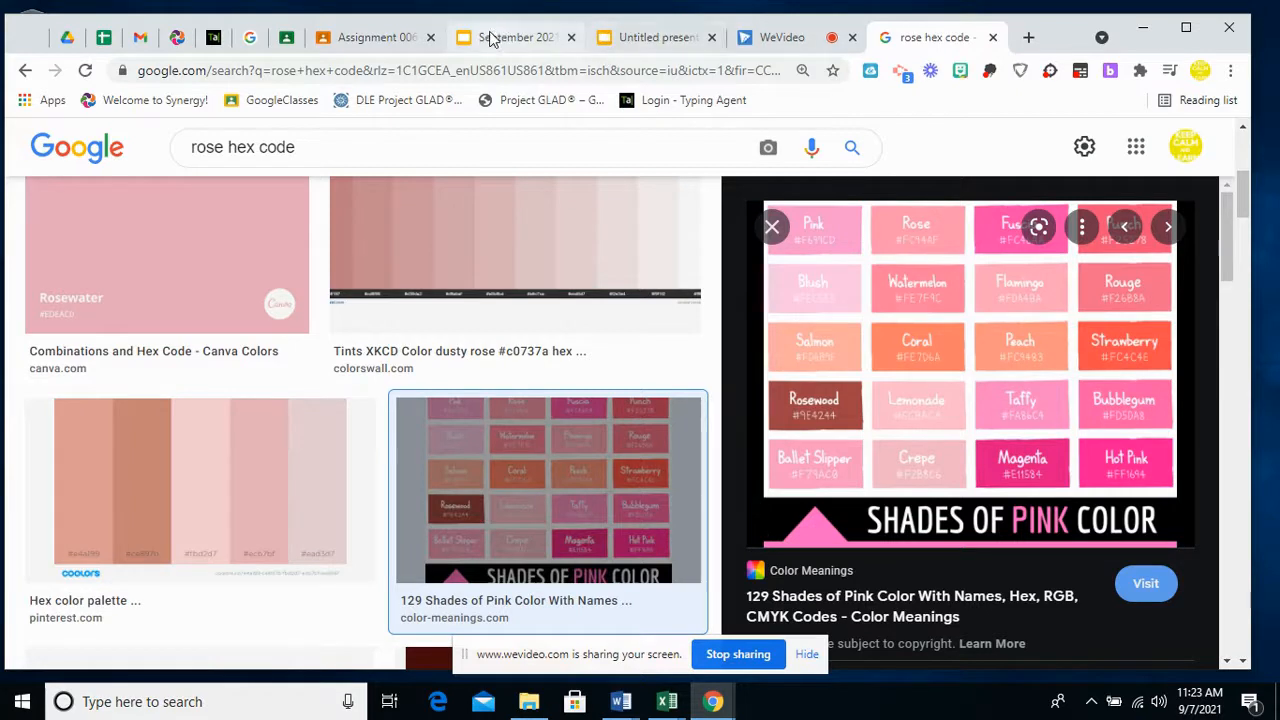
Step: Back in the untitled presentation, set the tall rectangle's custom fill color to hex fc94af and deselect the rectangle
left_click(610, 38)
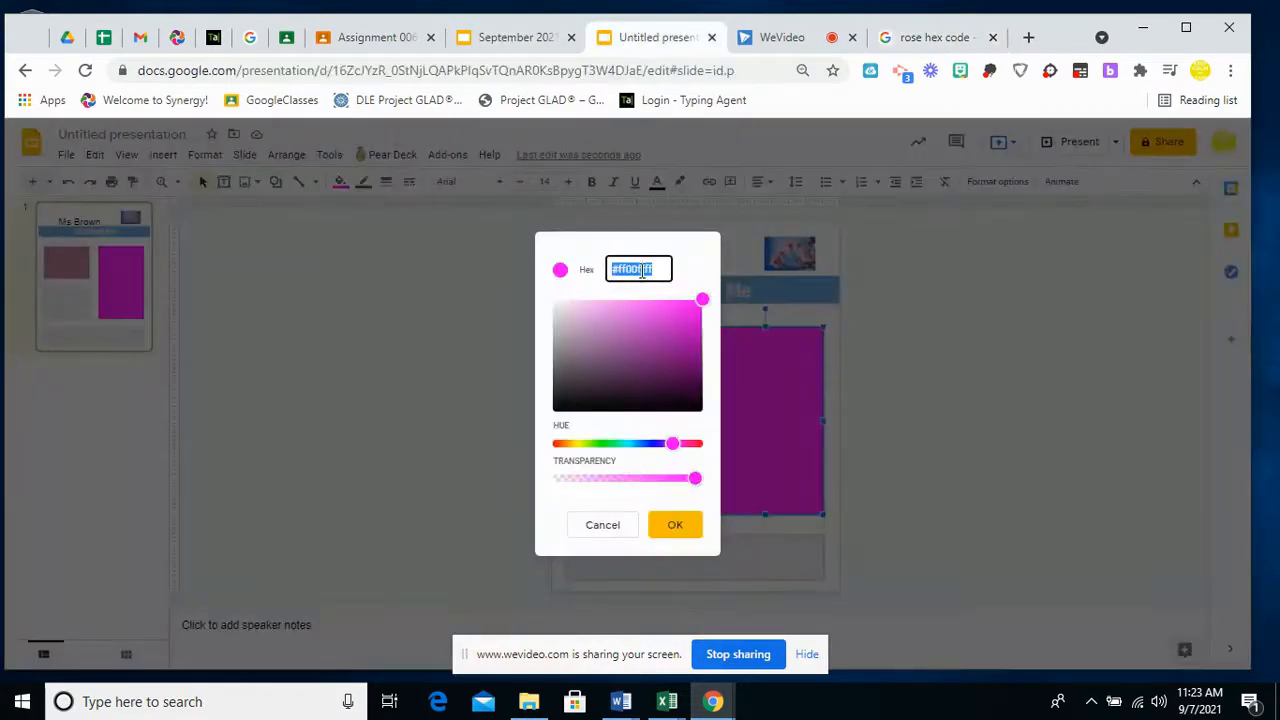
type("fc9")
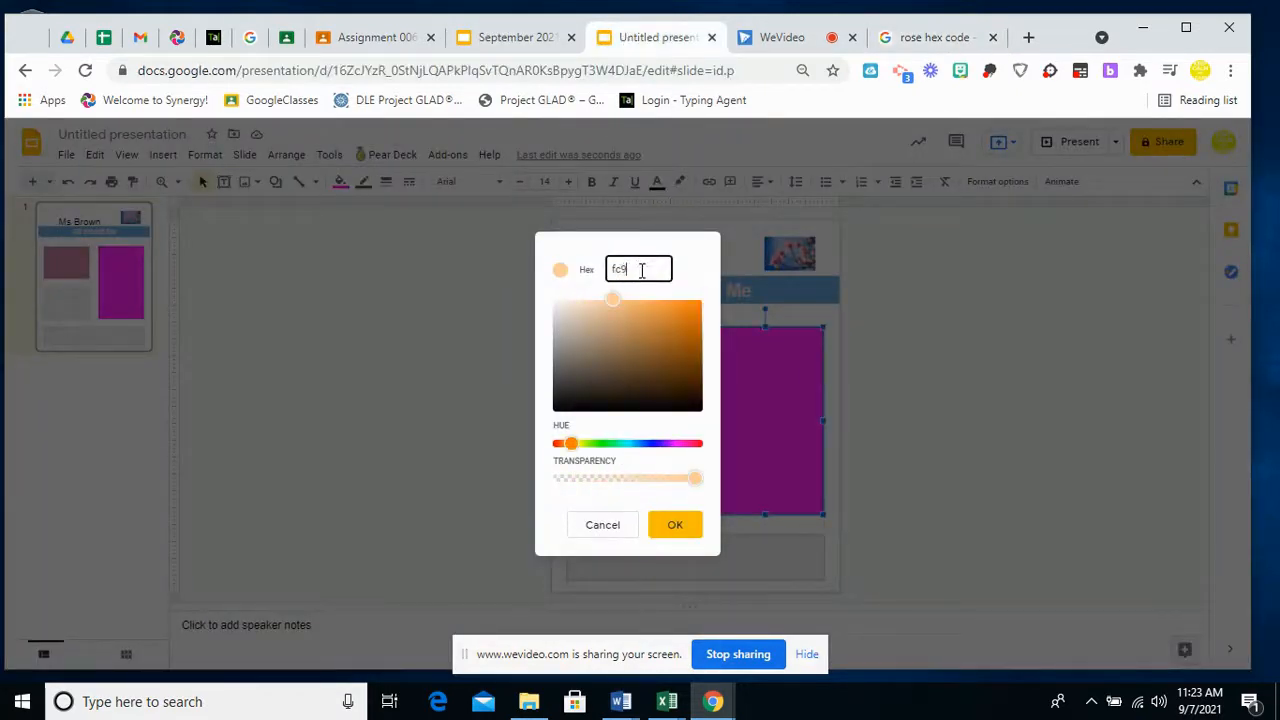
type("4af")
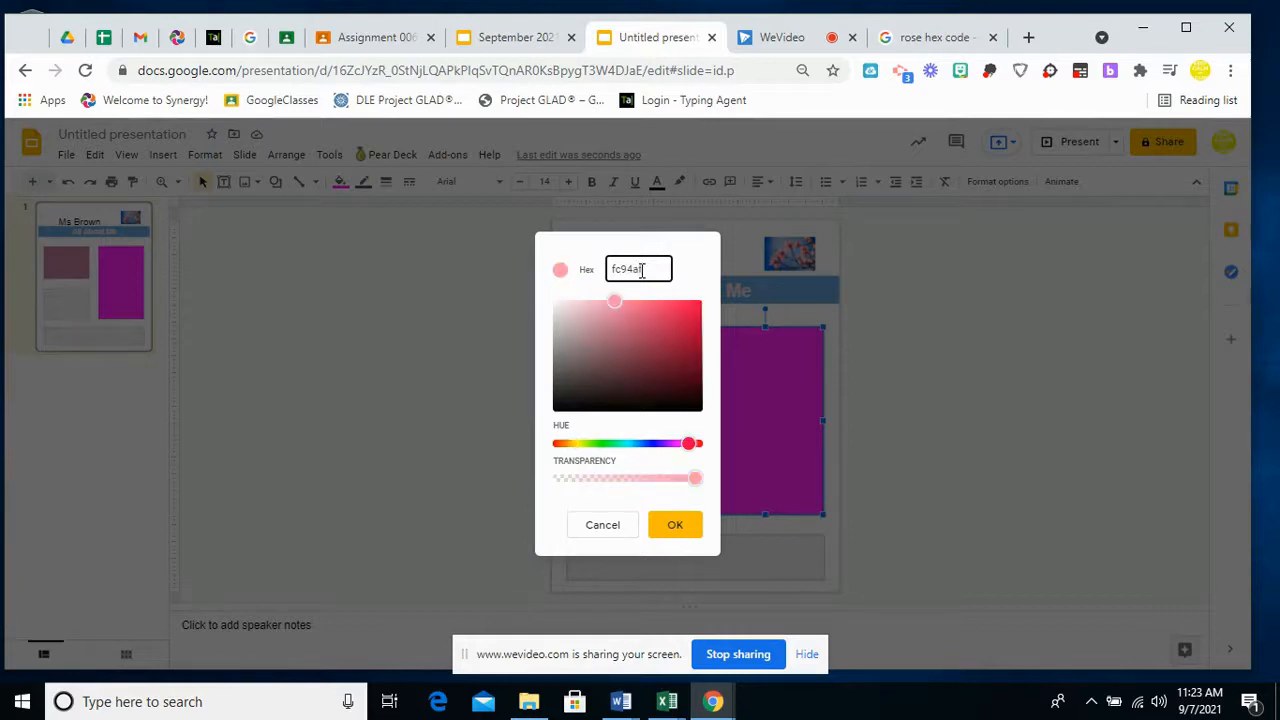
left_click(677, 536)
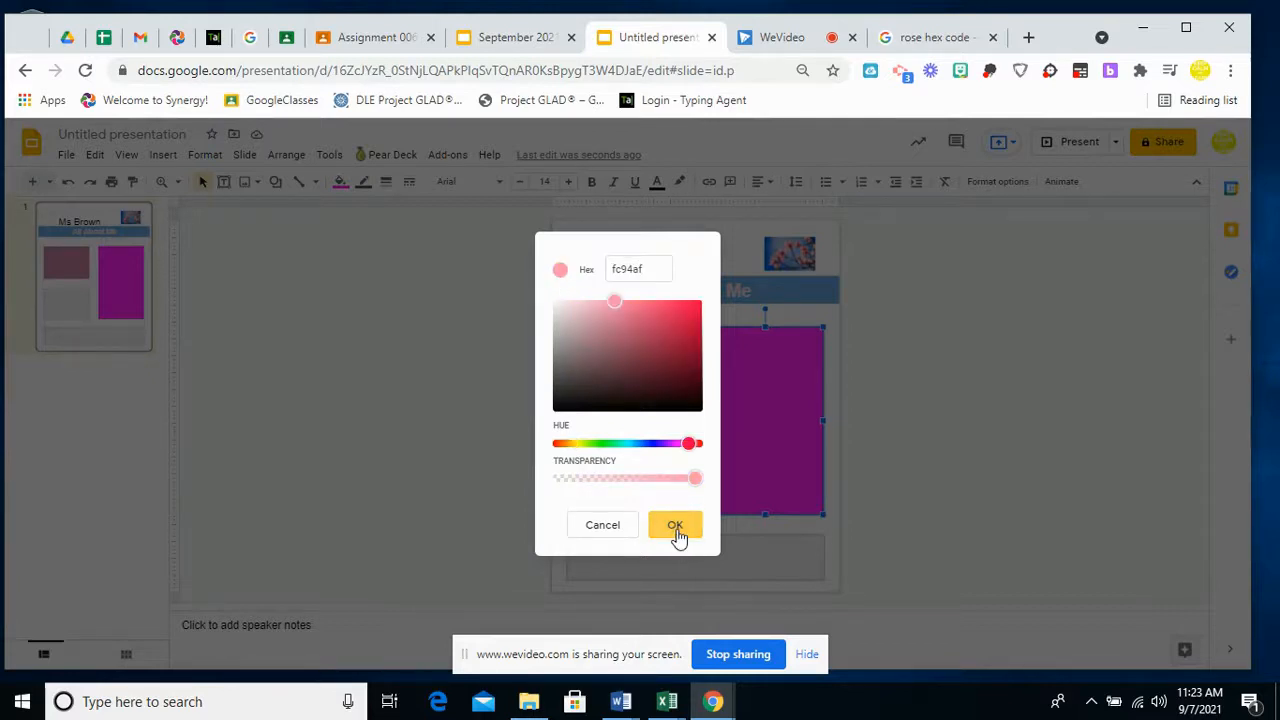
left_click(836, 557)
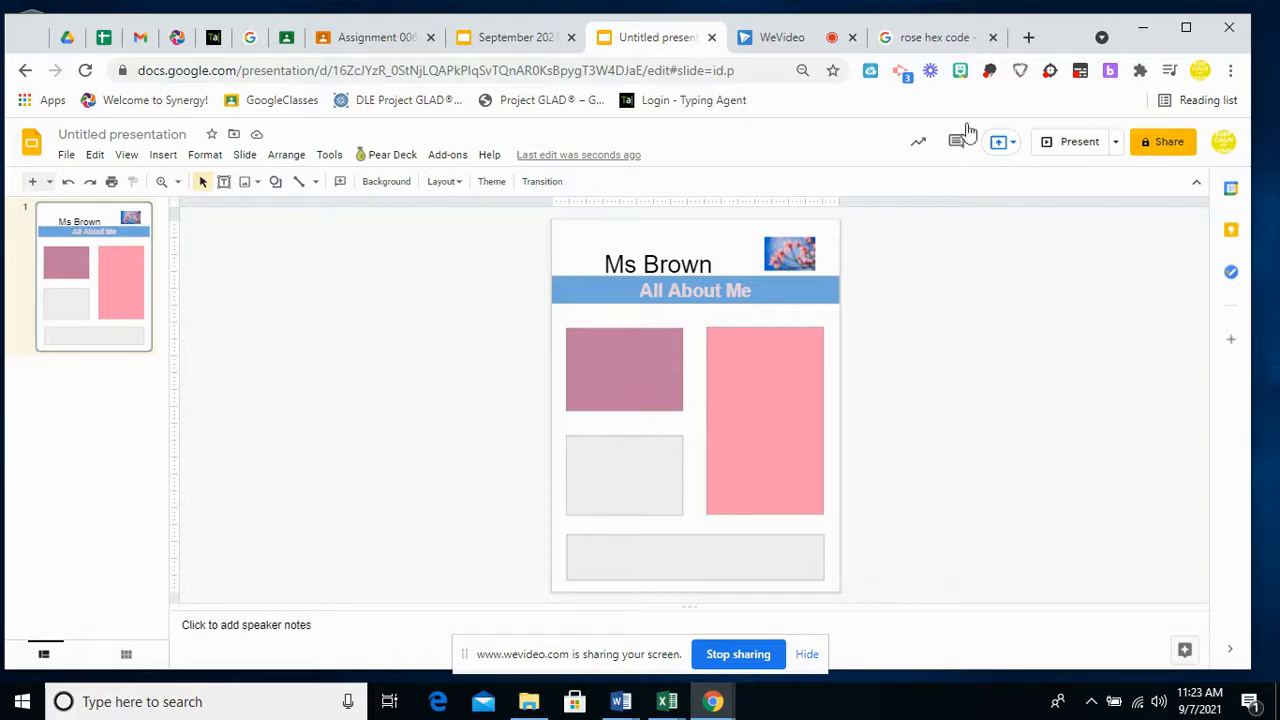
left_click(921, 38)
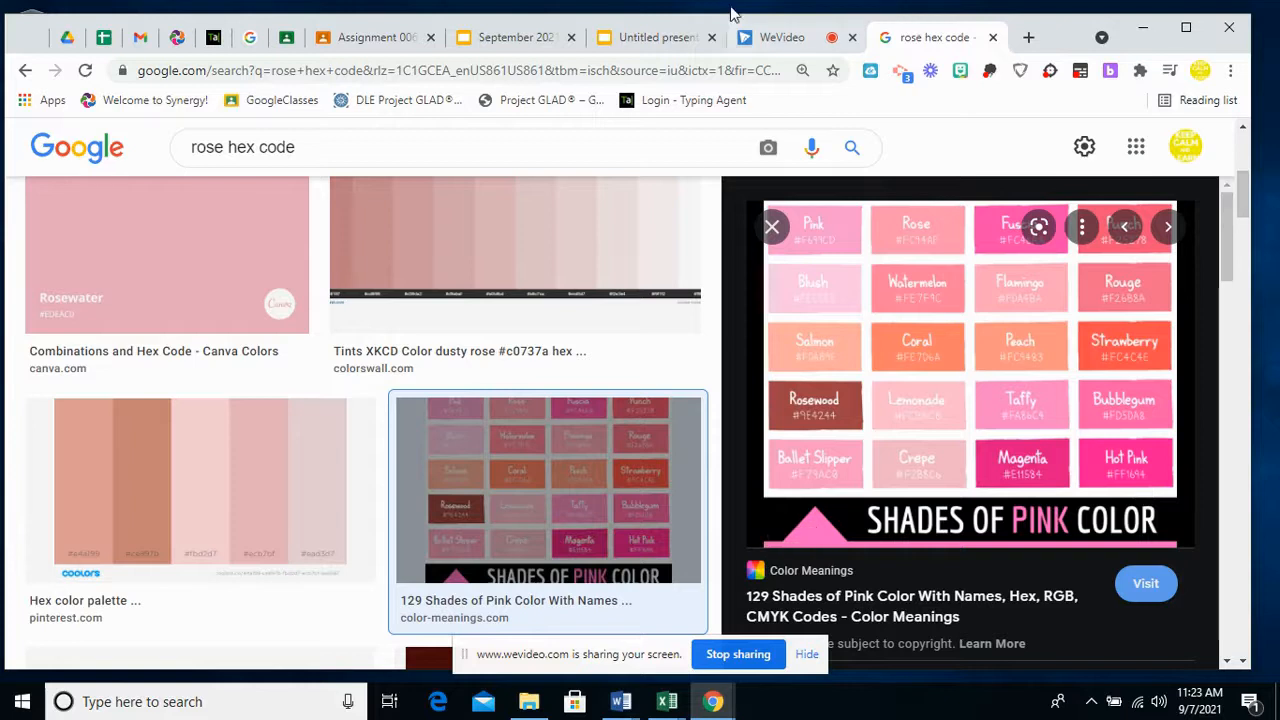
left_click(658, 37)
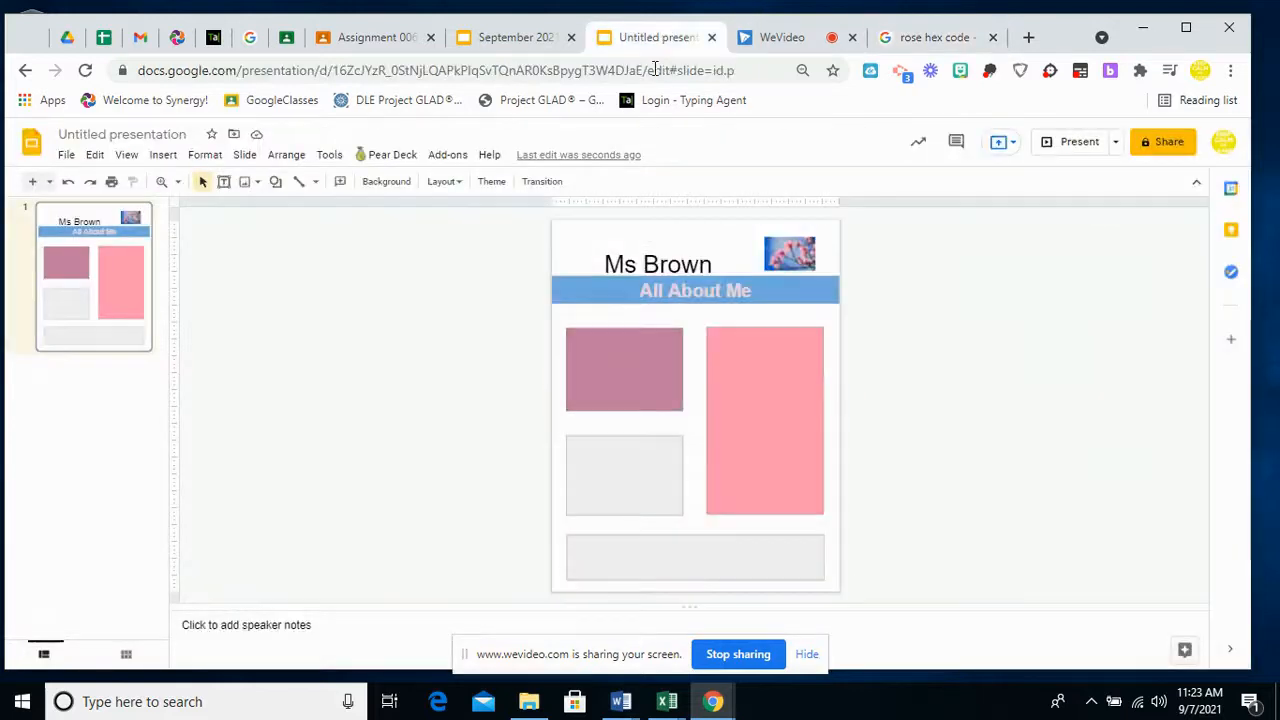
Step: Fill the wide bottom rectangle with custom color hex ff1694, the Hot Pink shade from the pink color chart, and deselect it
left_click(634, 474)
left_click(672, 570)
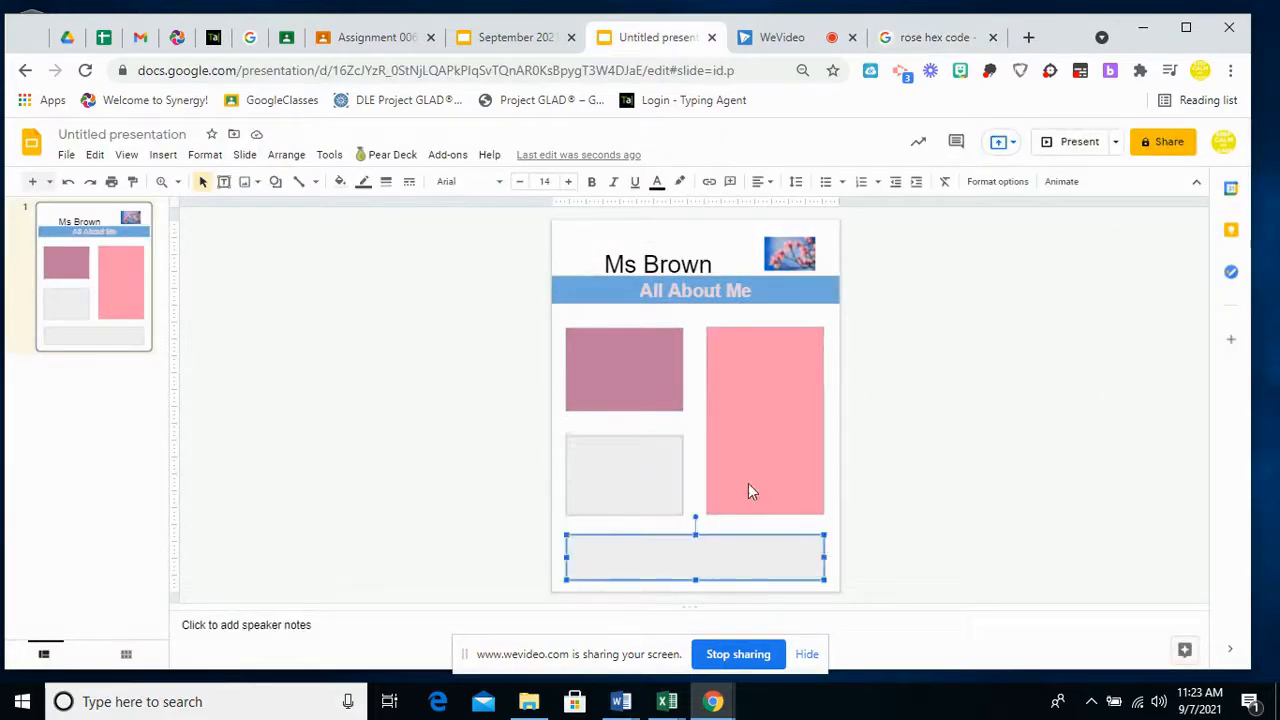
left_click(341, 182)
left_click(362, 300)
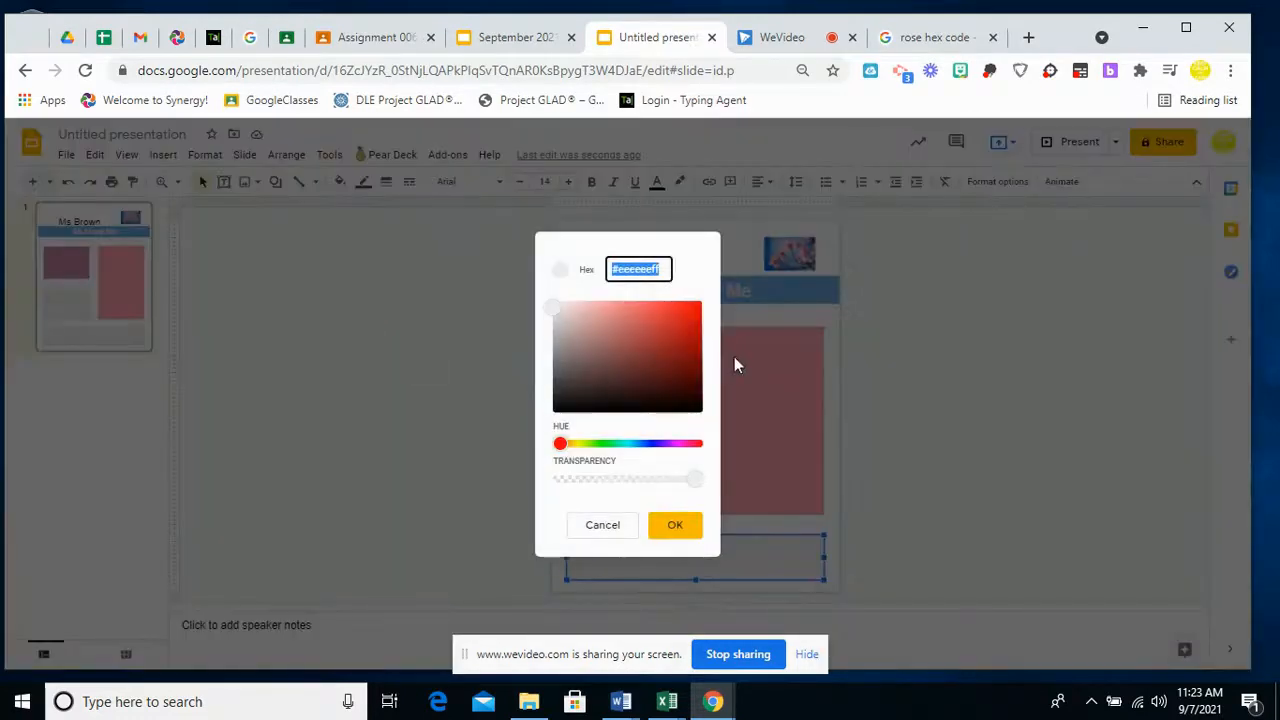
left_click(922, 40)
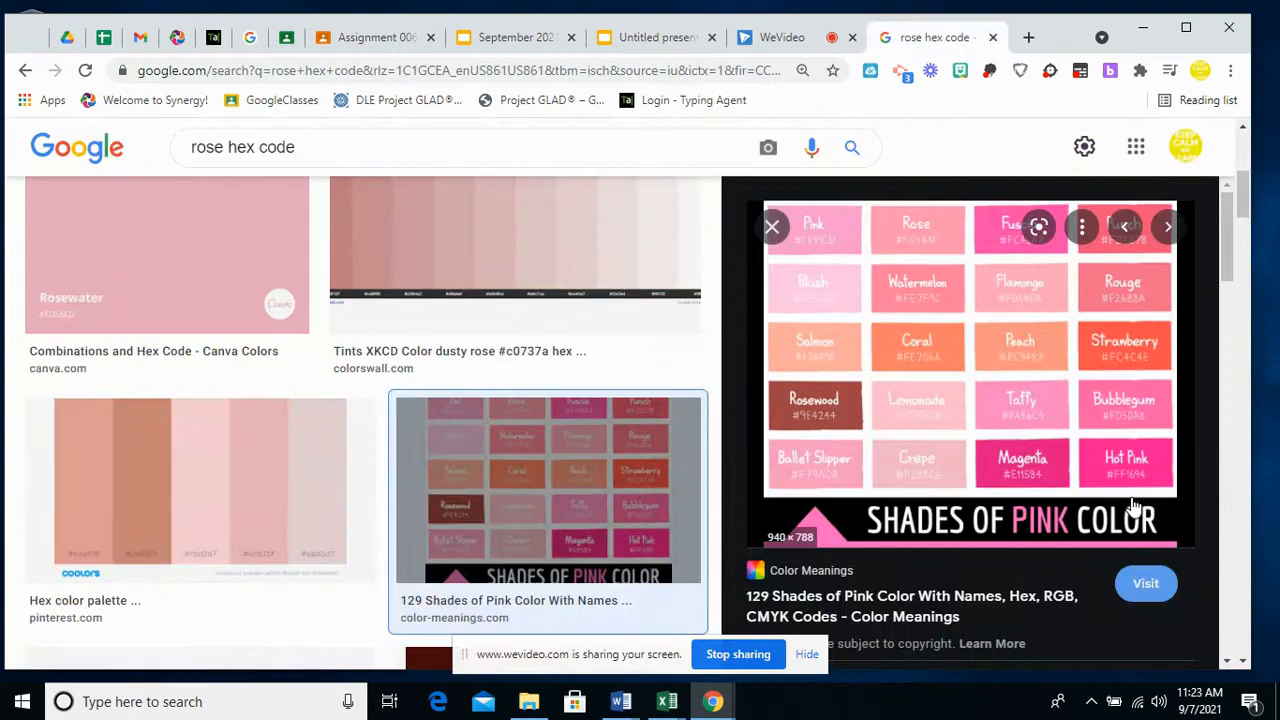
left_click(625, 40)
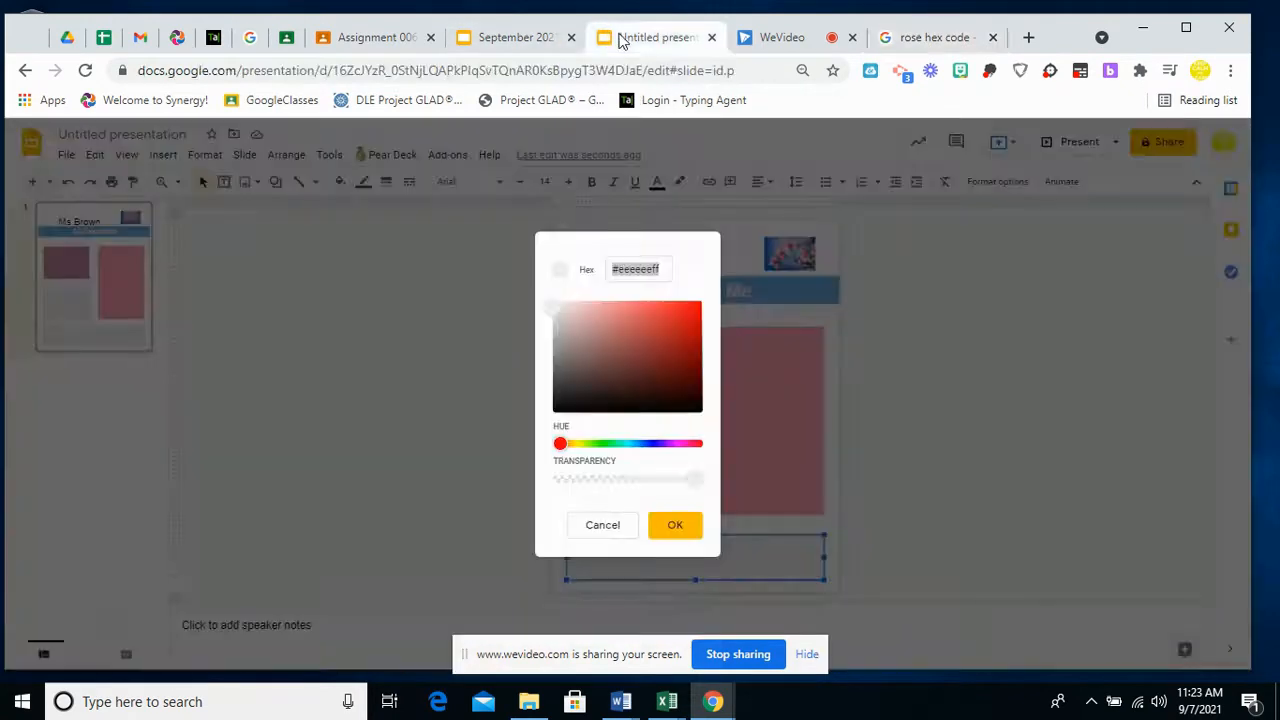
type("ff")
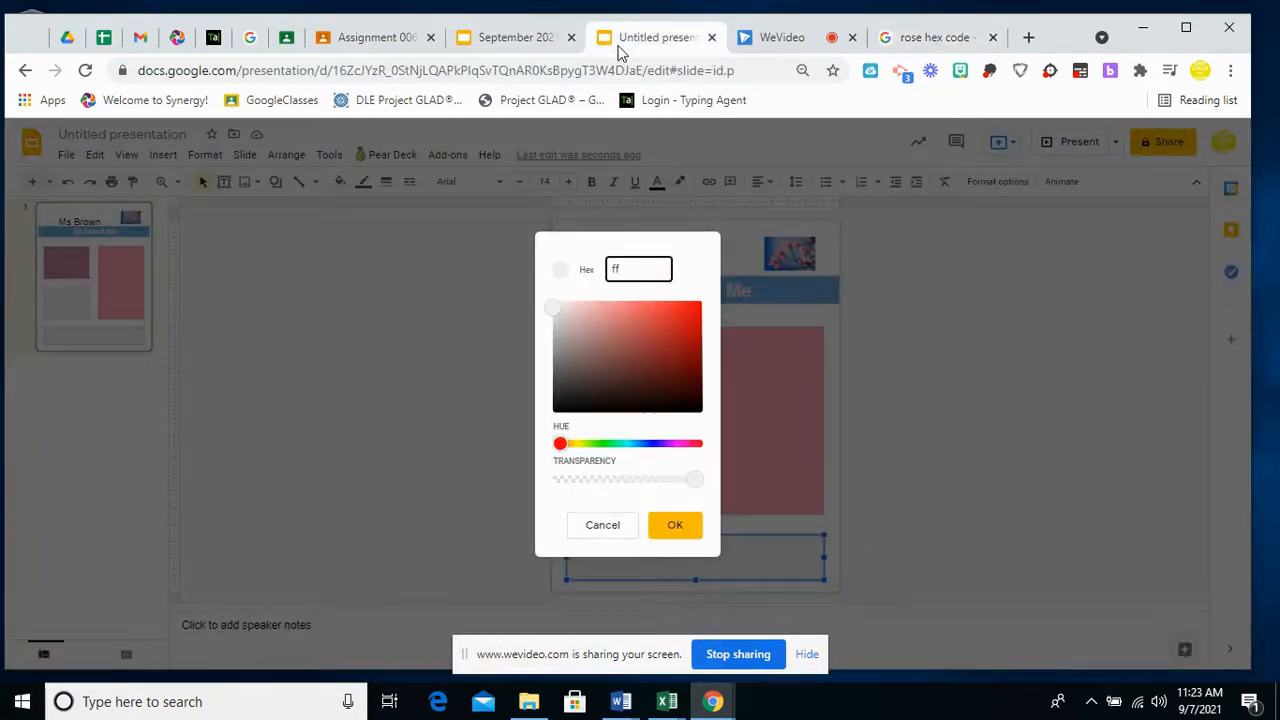
type("1694")
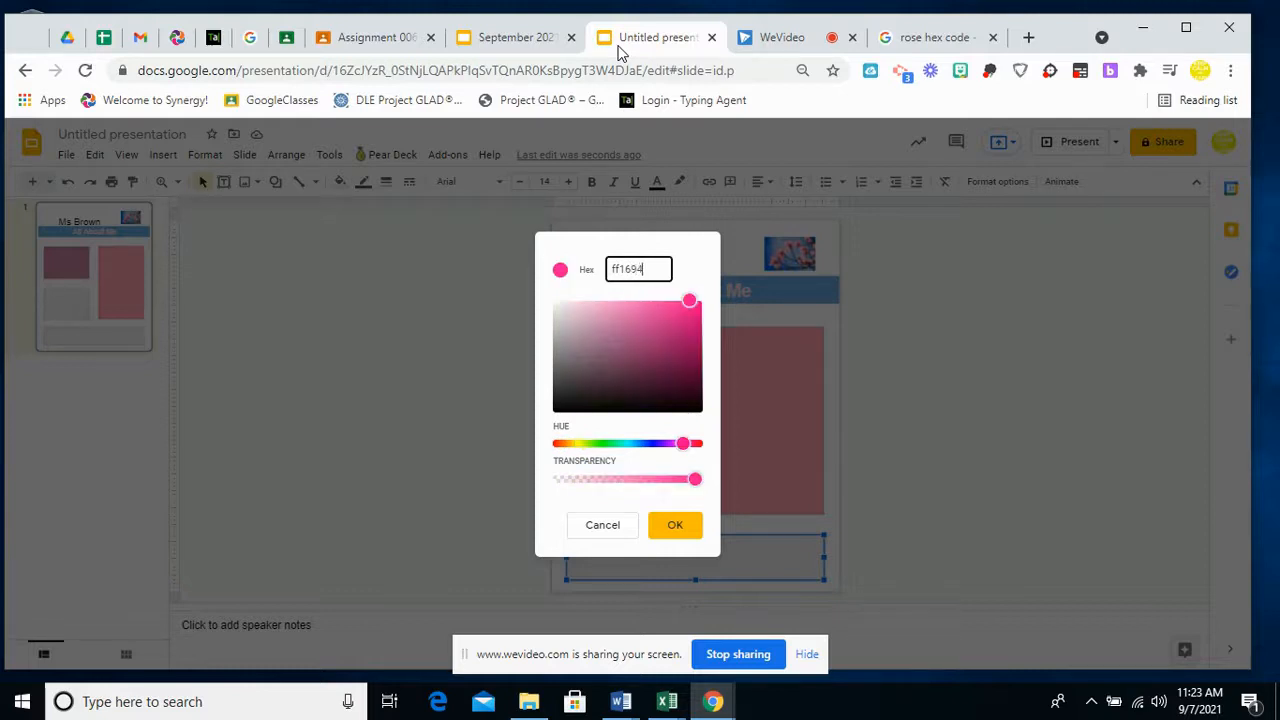
left_click(672, 534)
left_click(986, 516)
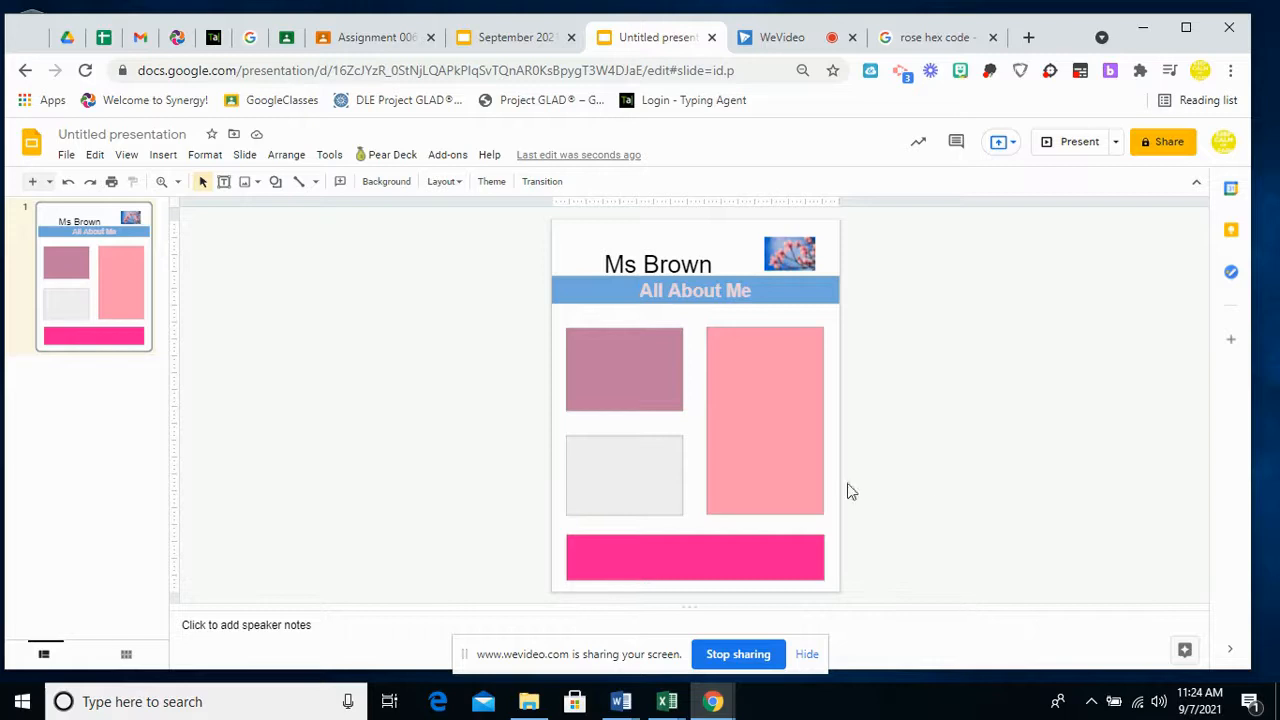
Step: Fill the remaining gray rectangle with the same mauve palette color as the box above it, checking that box's swatch first, and deselect it
left_click(650, 460)
left_click(912, 40)
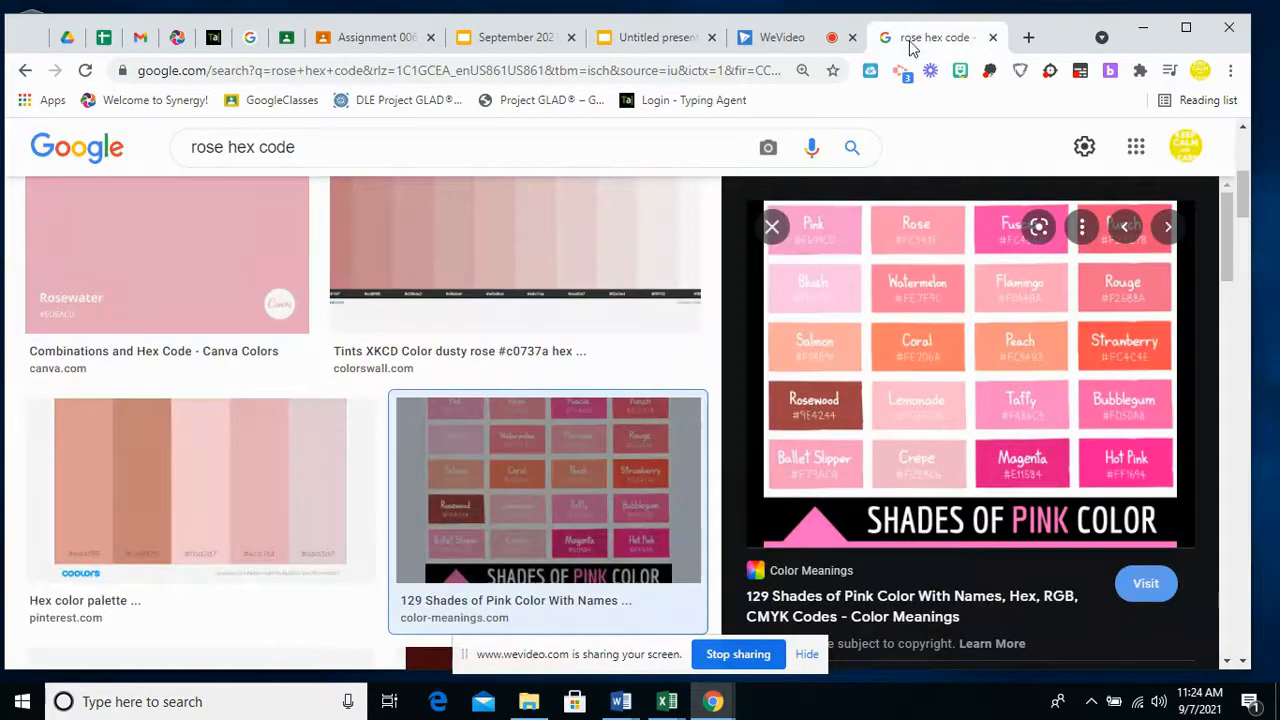
left_click(651, 37)
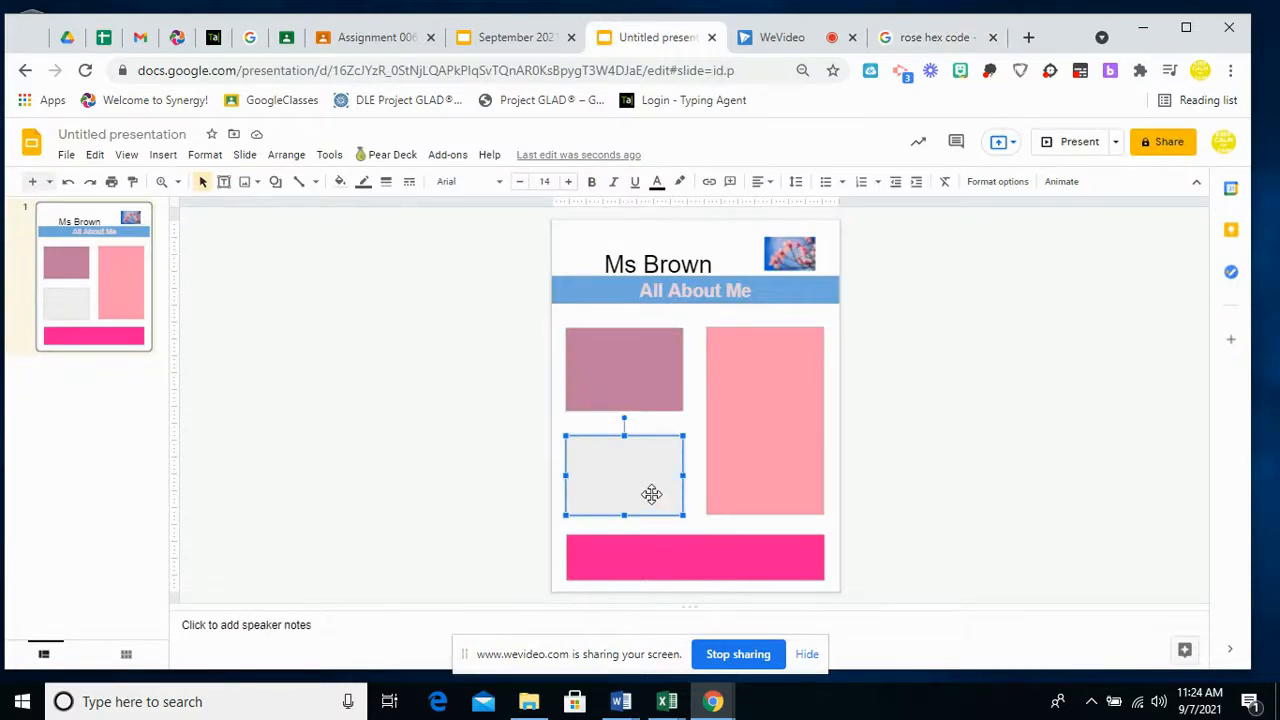
left_click(935, 37)
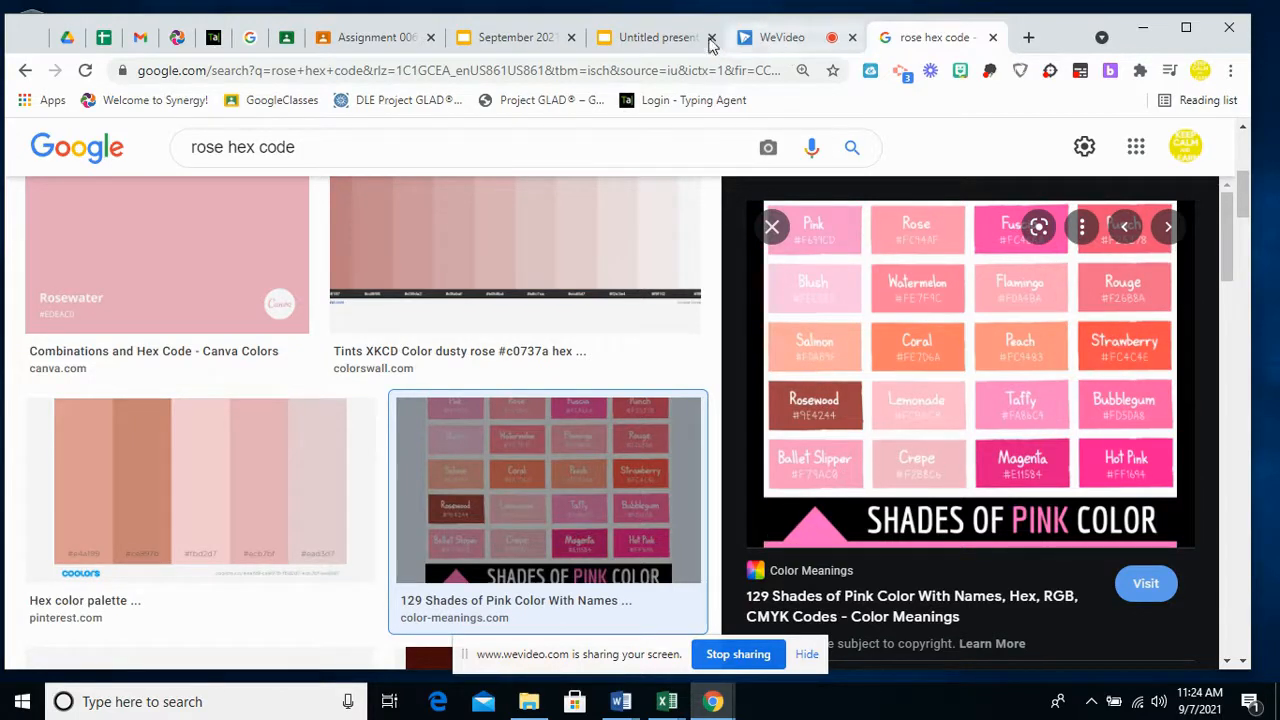
left_click(668, 37)
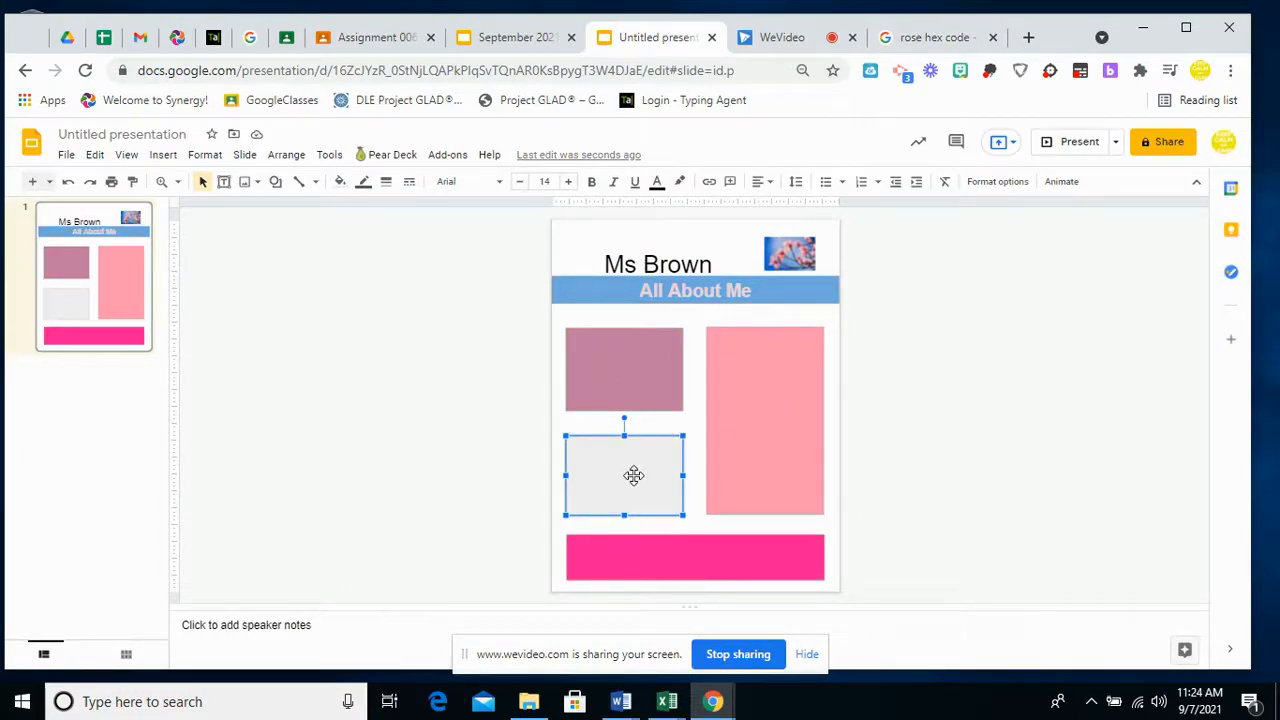
left_click(620, 333)
left_click(340, 183)
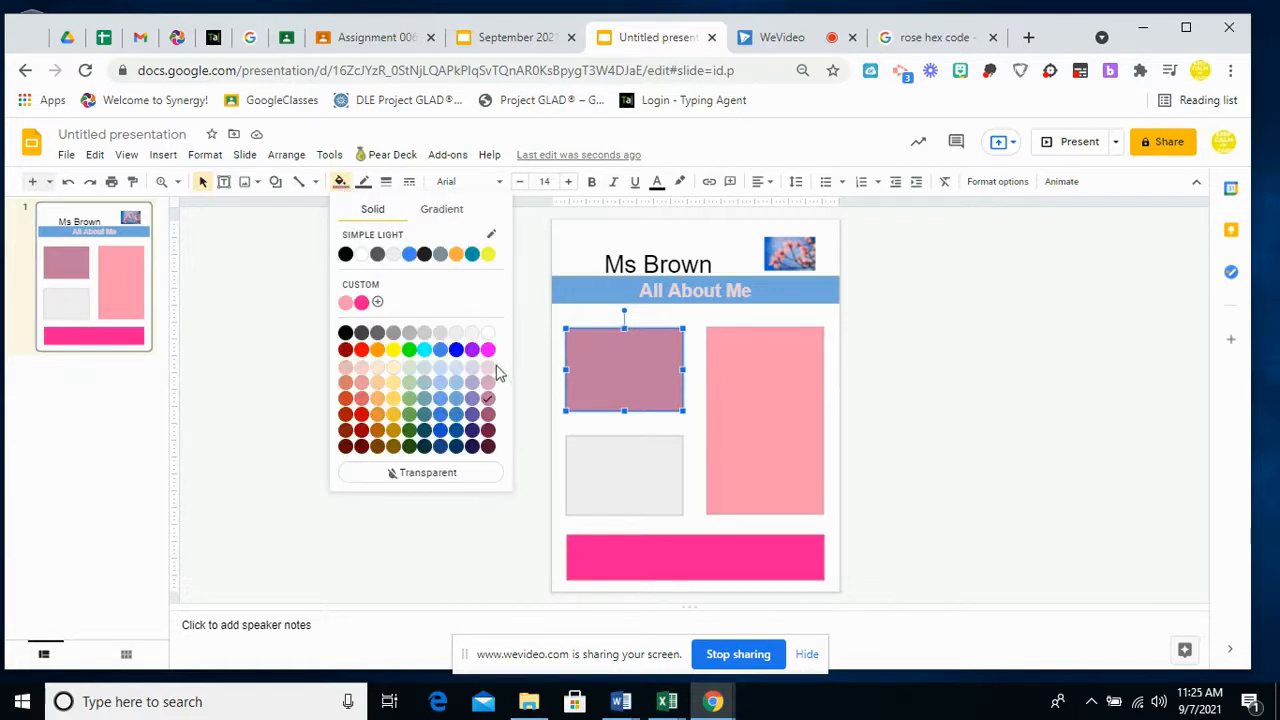
left_click(650, 498)
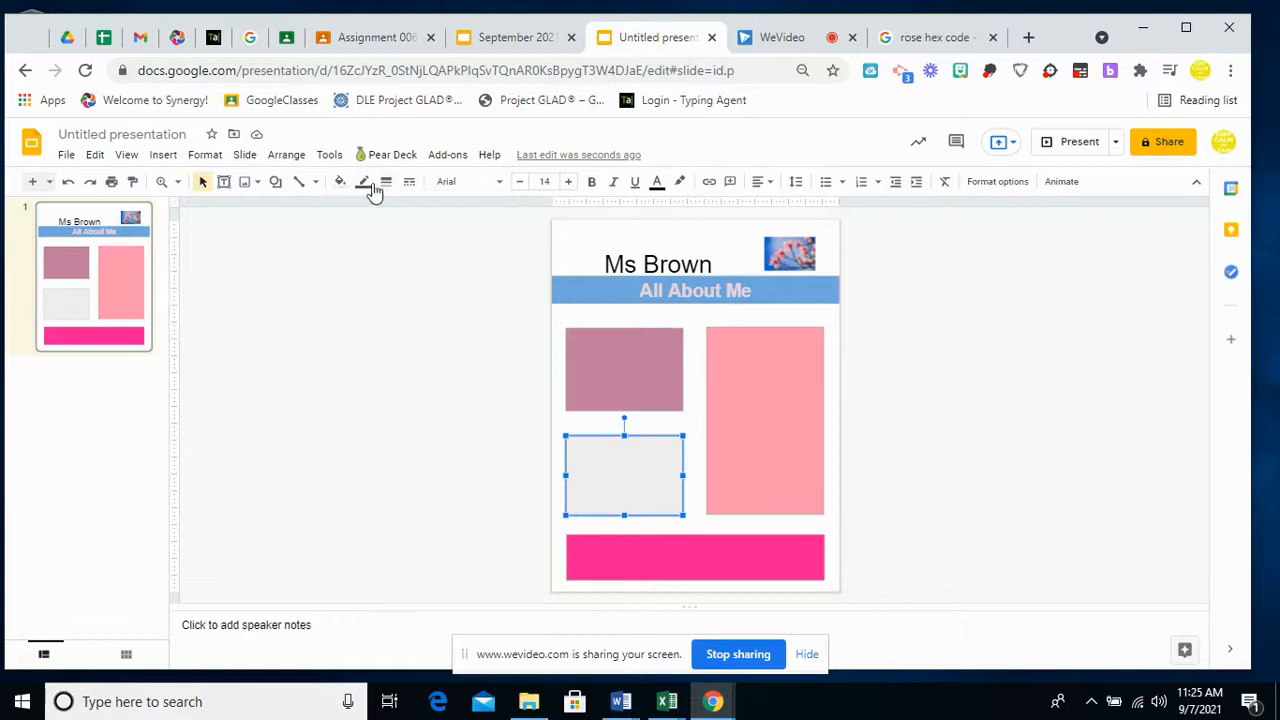
left_click(342, 181)
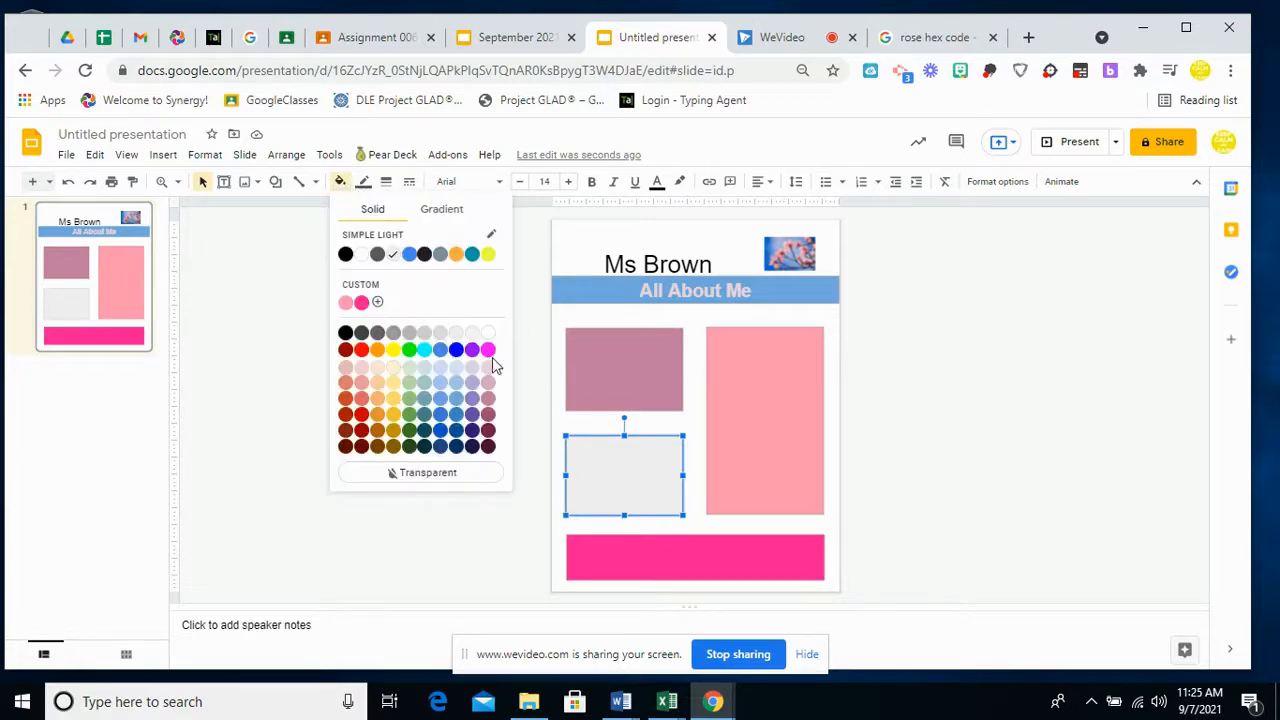
left_click(488, 399)
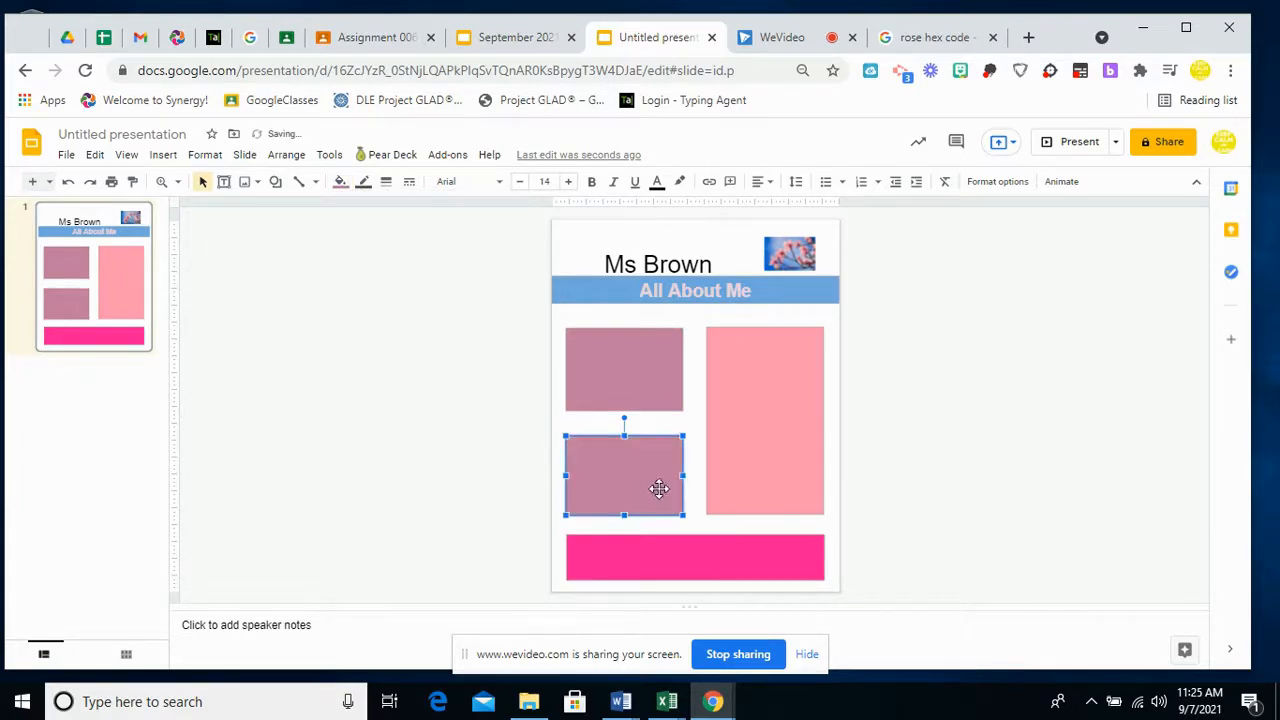
left_click(701, 462)
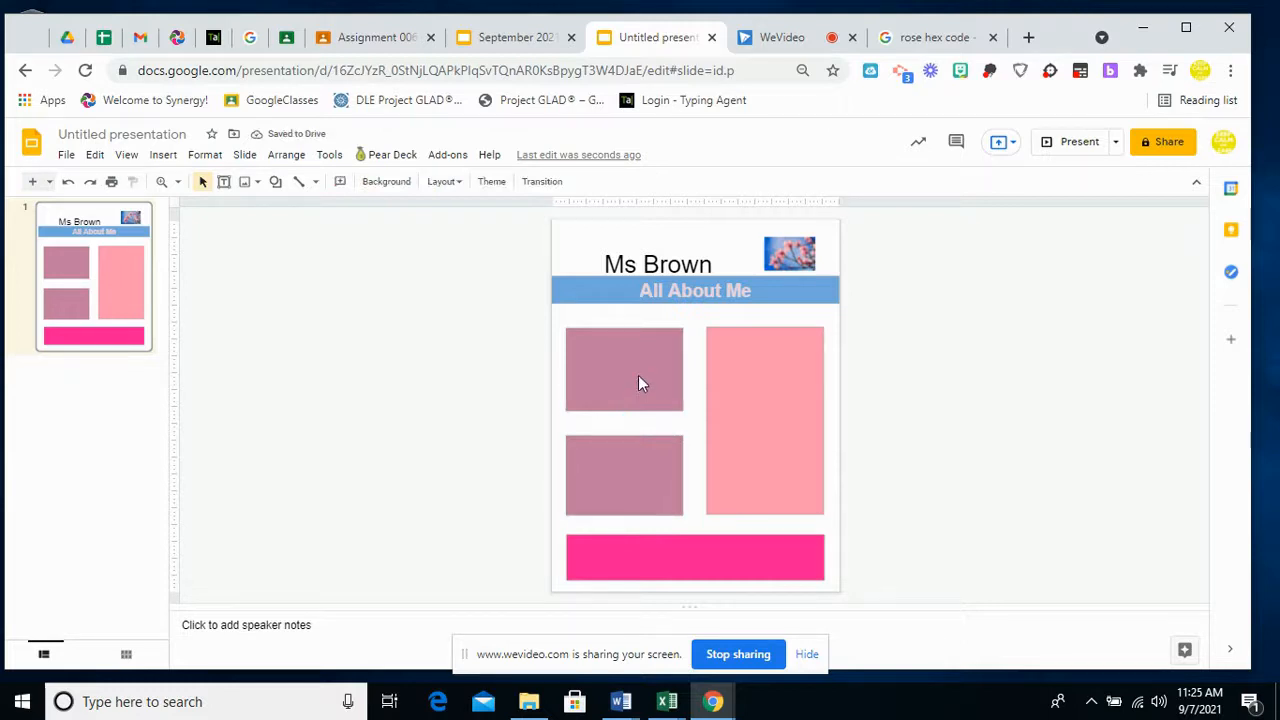
Step: Look up the Flamingo shade in the pink color chart and enter hex fda4ba as the upper mauve rectangle's custom fill color
left_click(642, 382)
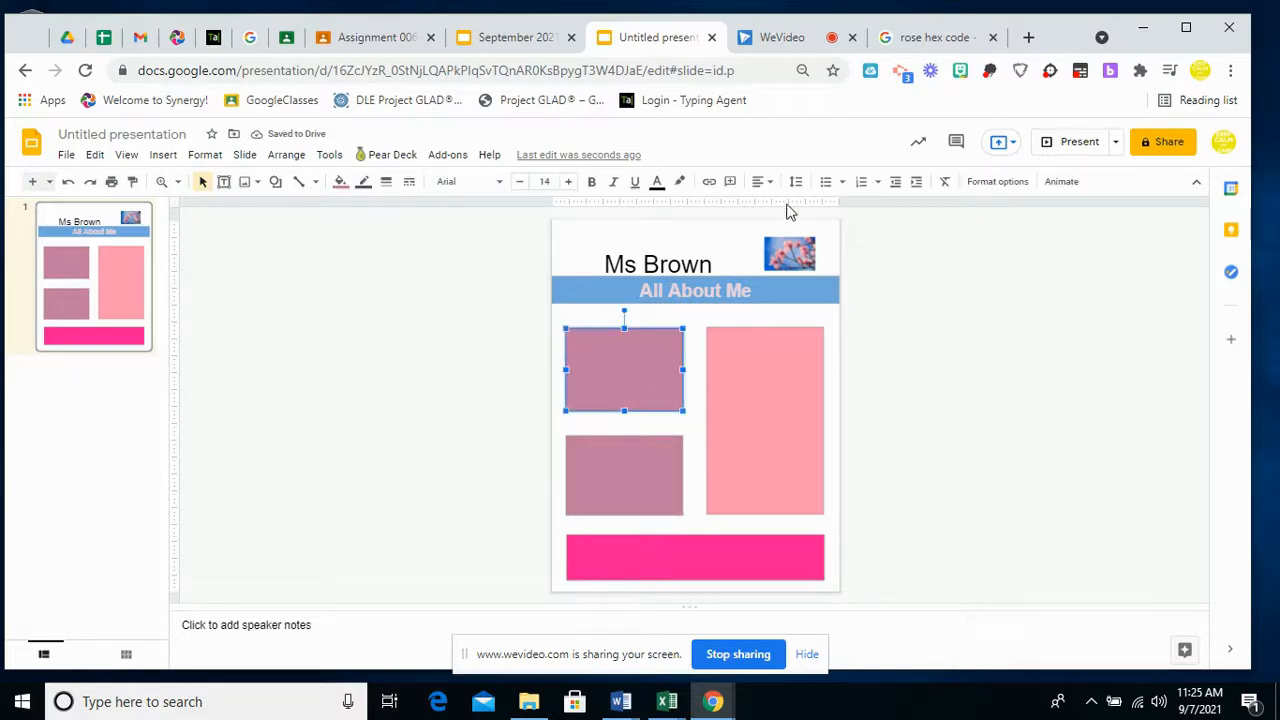
left_click(910, 40)
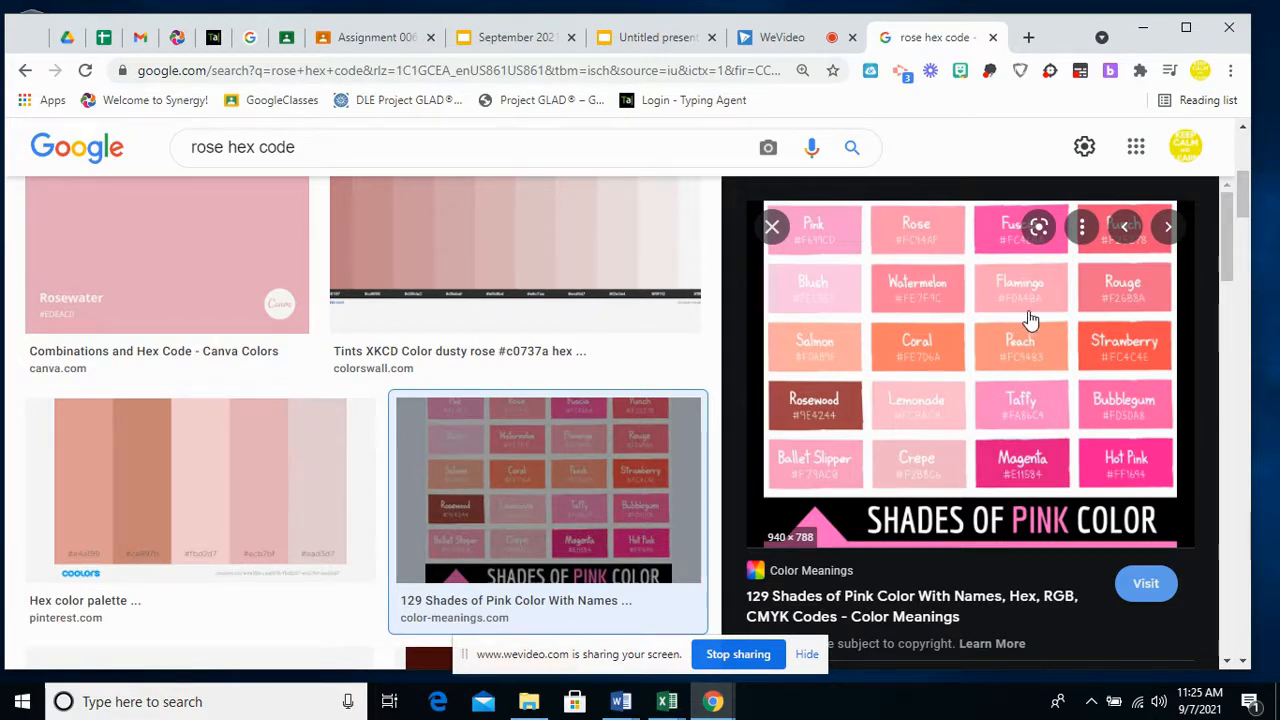
left_click(650, 47)
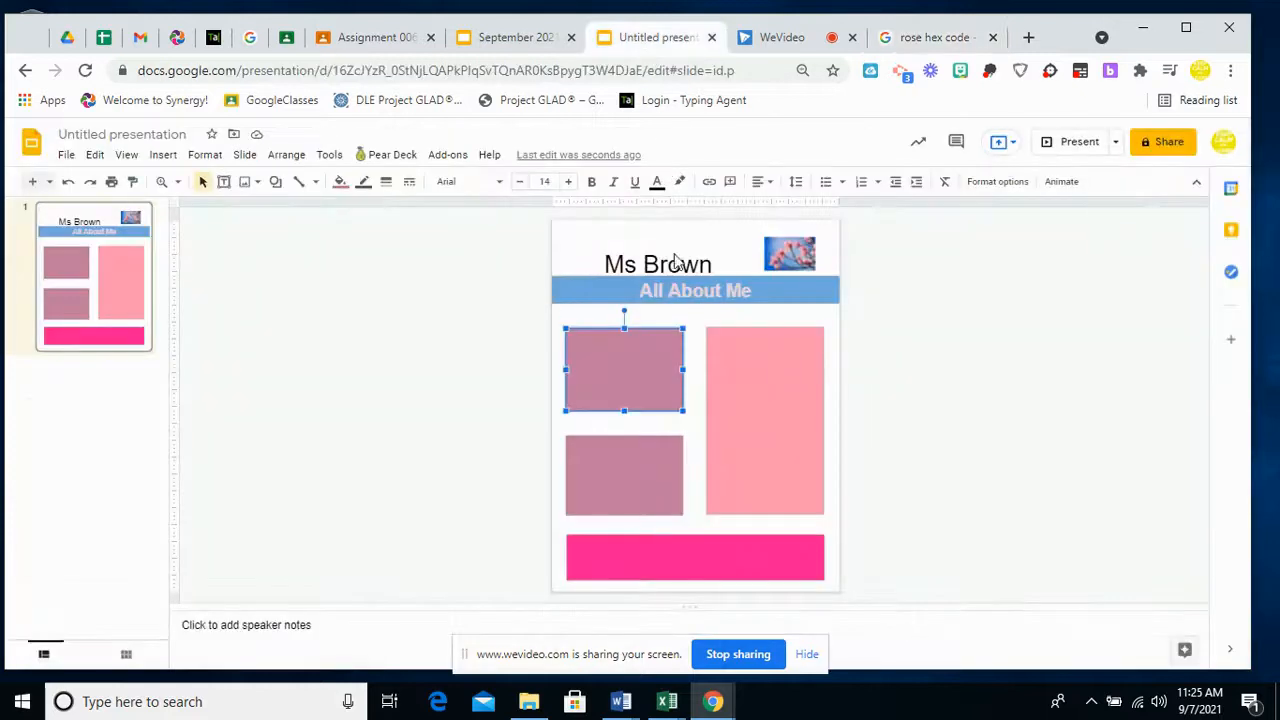
left_click(340, 181)
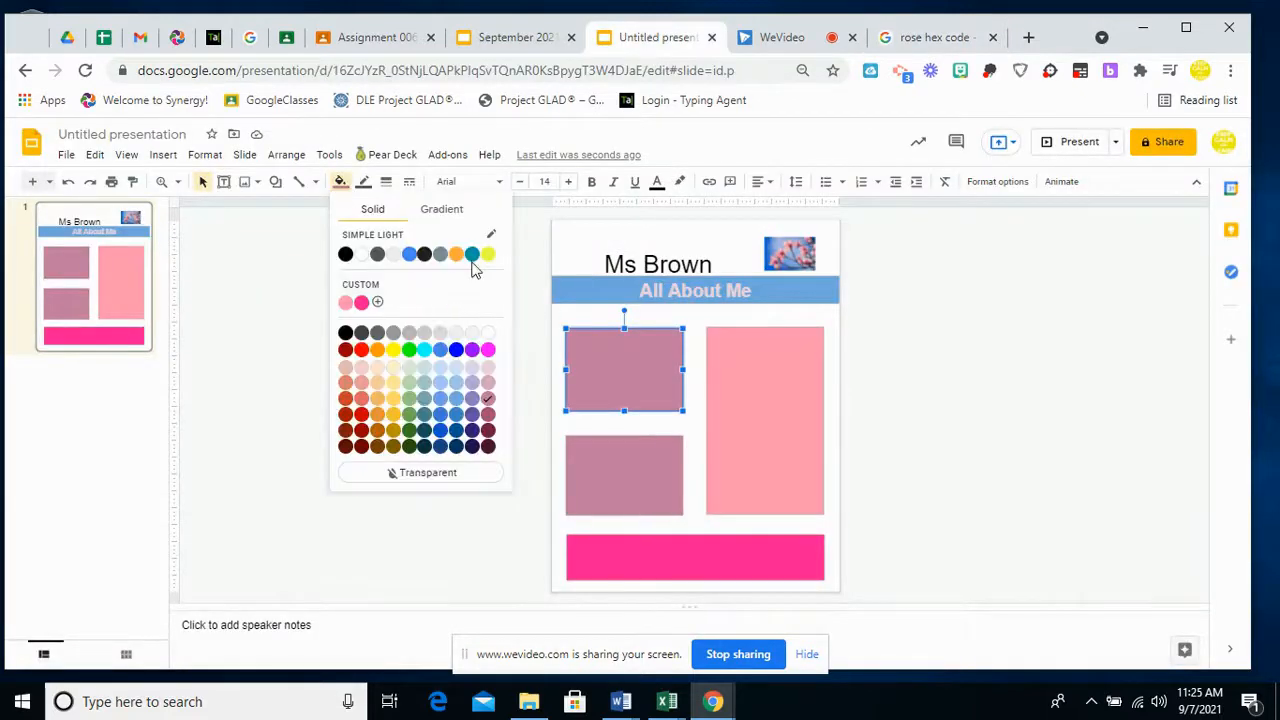
left_click(377, 302)
type("f")
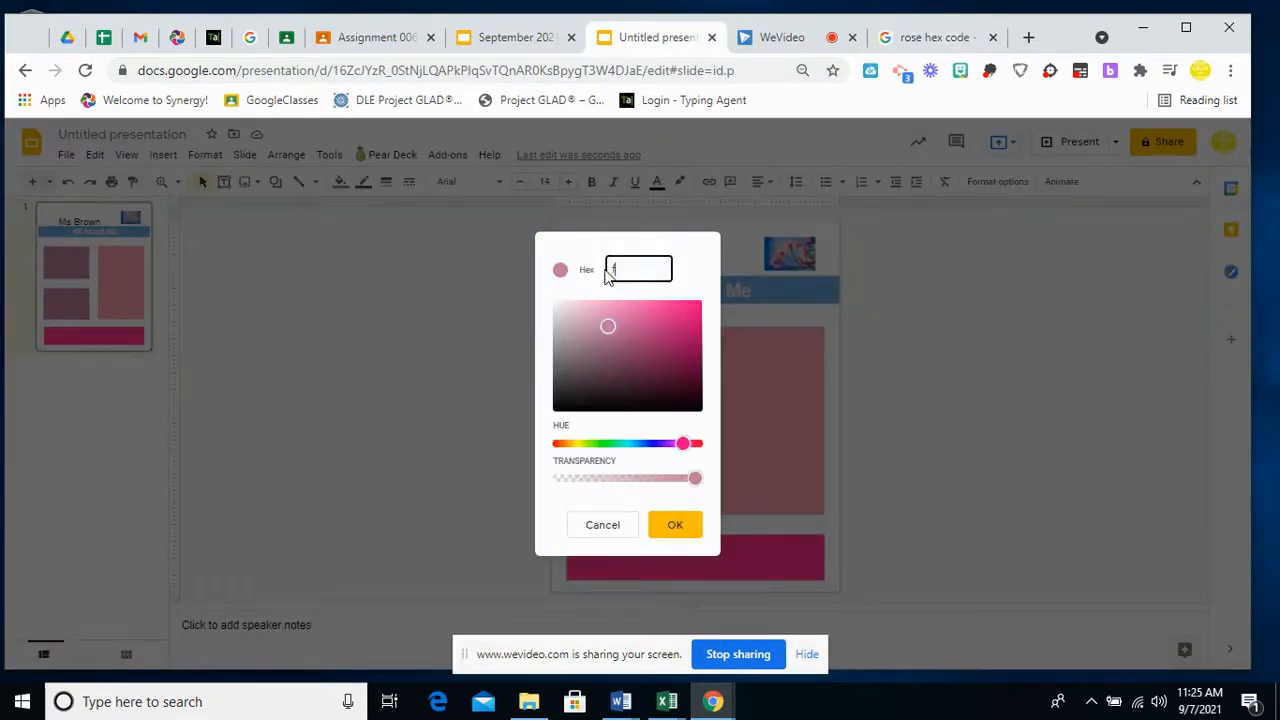
type("da4")
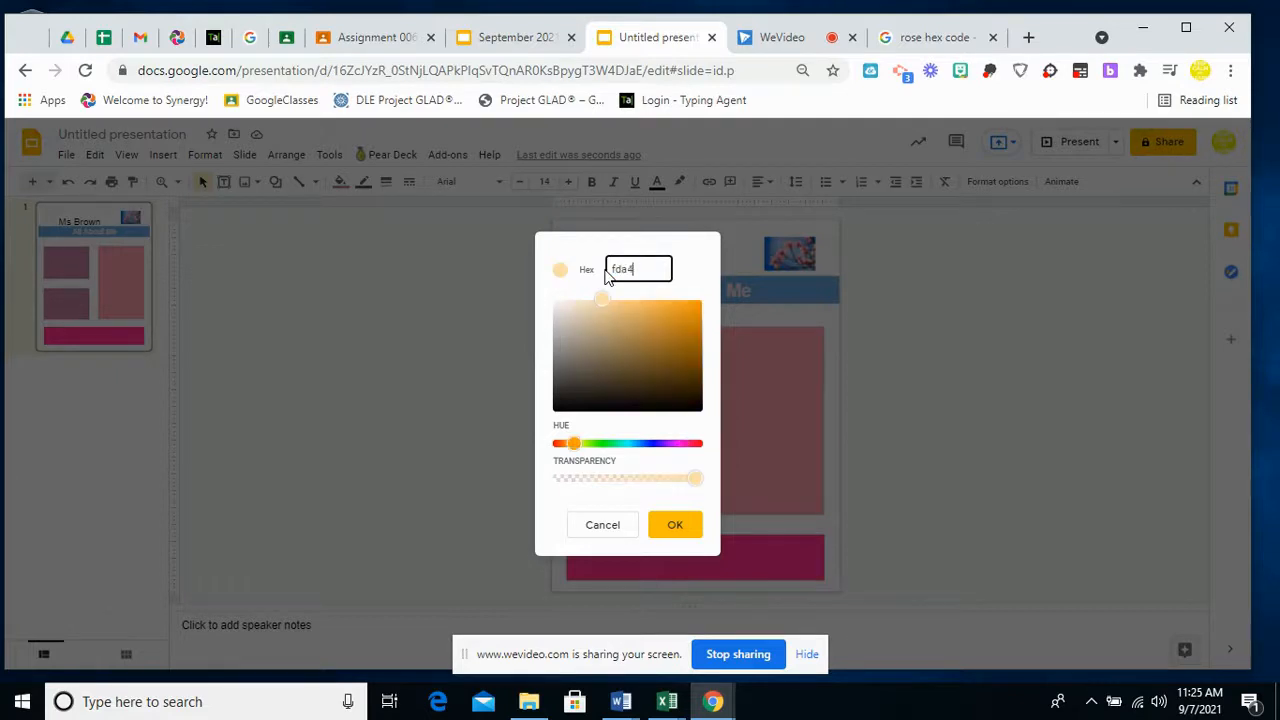
type("ba")
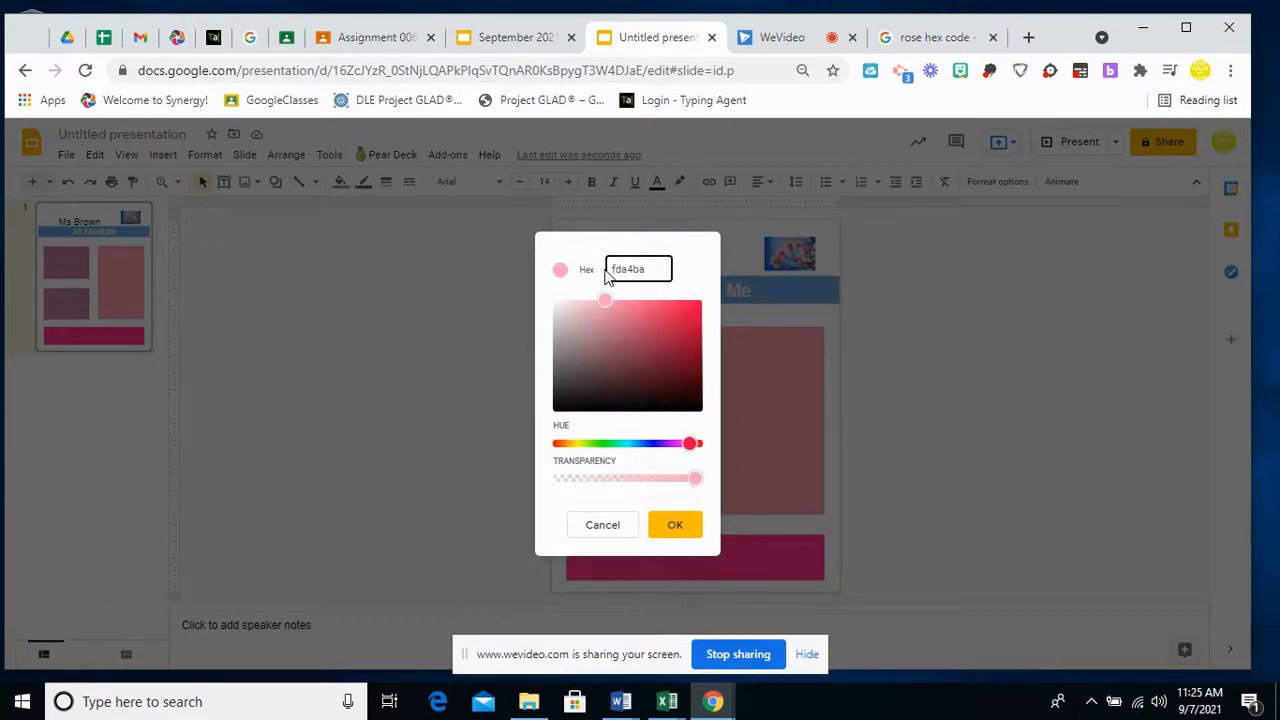
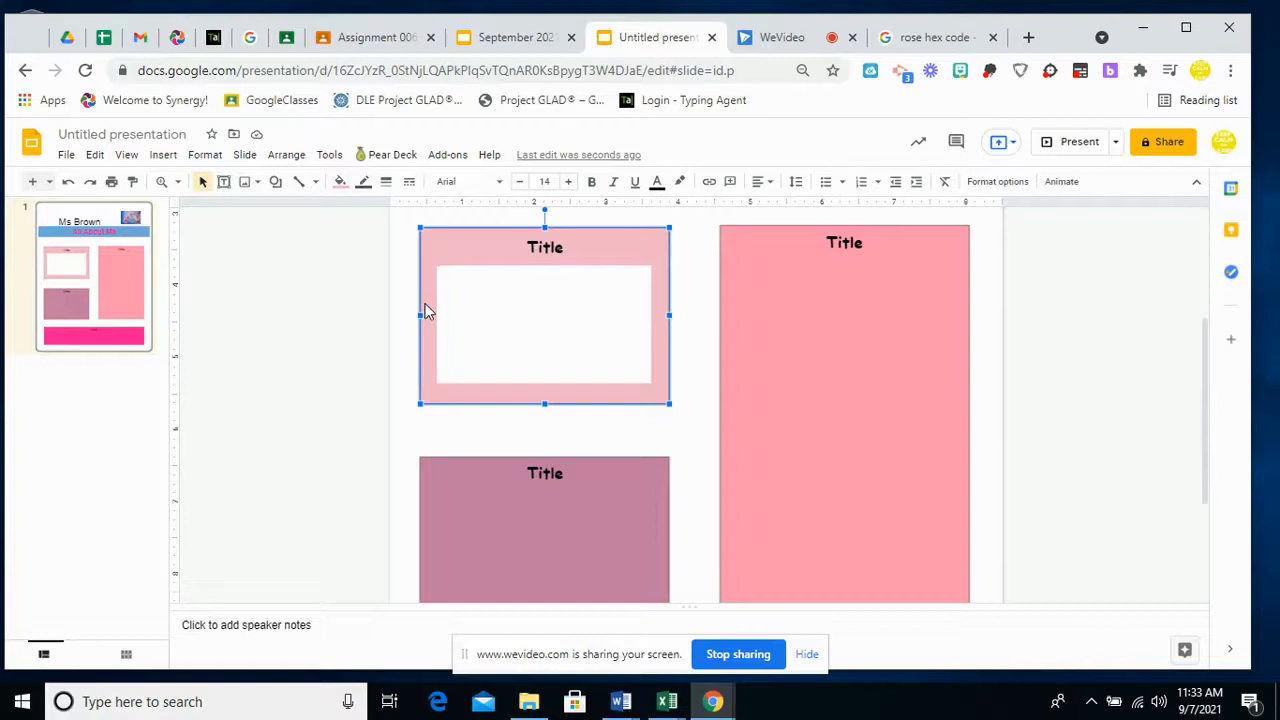
Step: Check the fill swatch of the light pink box framing the white rectangle and set its border to the same custom light pink
left_click(340, 184)
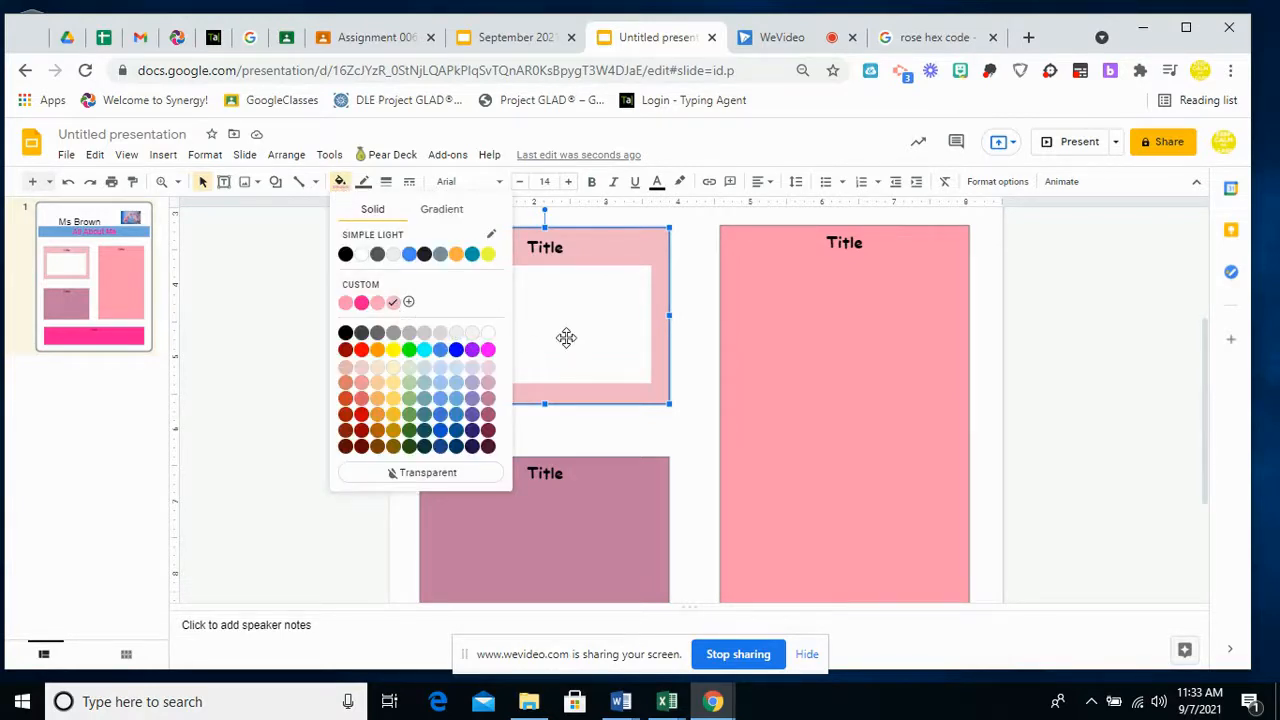
left_click(689, 316)
left_click(432, 346)
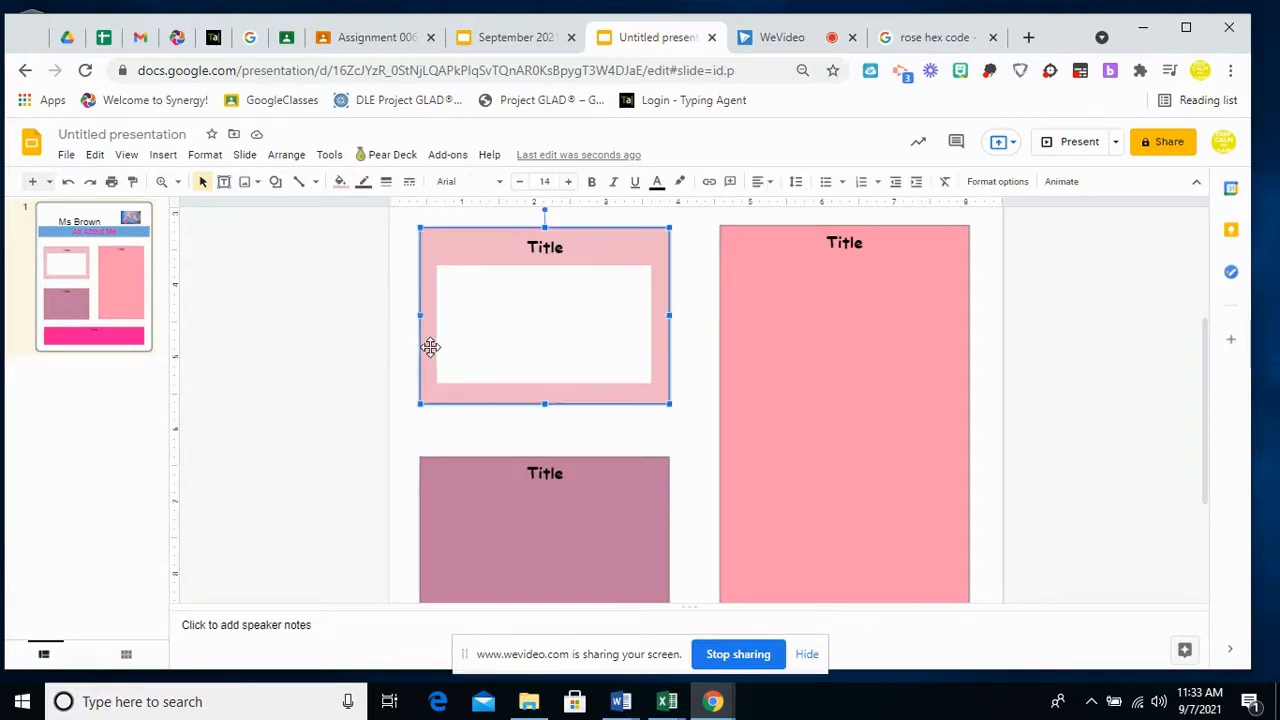
left_click(363, 184)
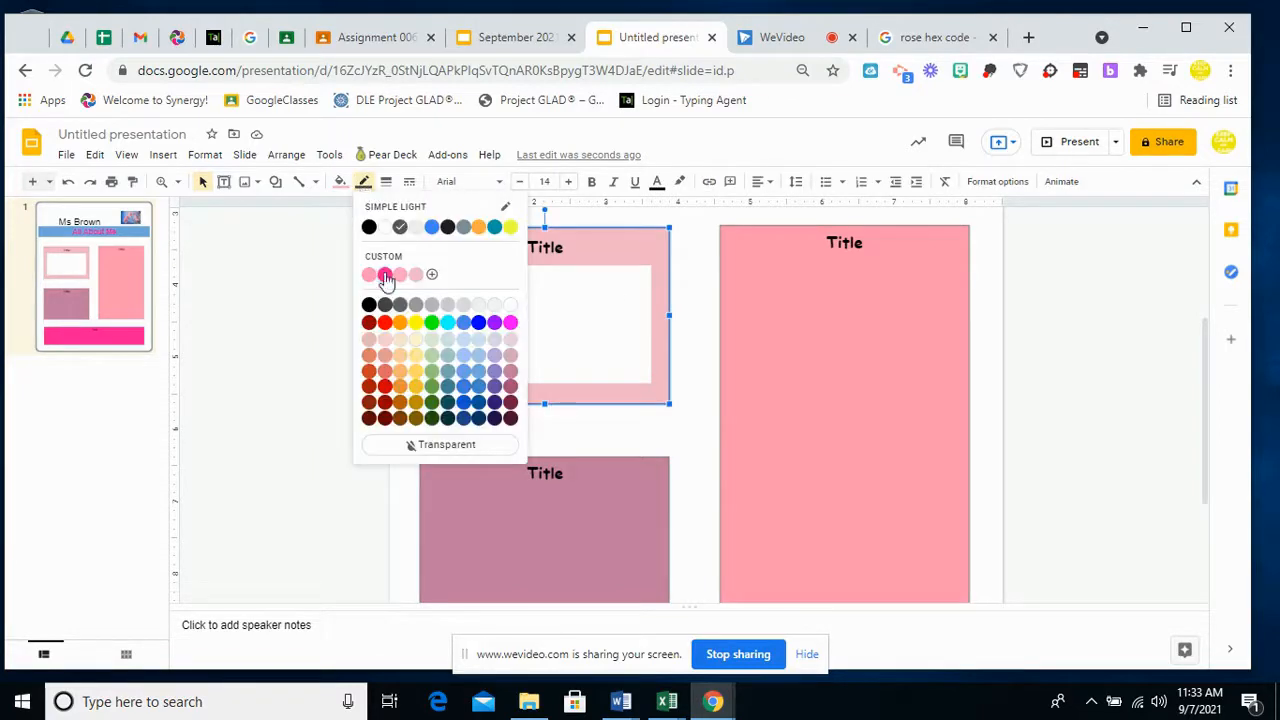
left_click(416, 275)
left_click(700, 430)
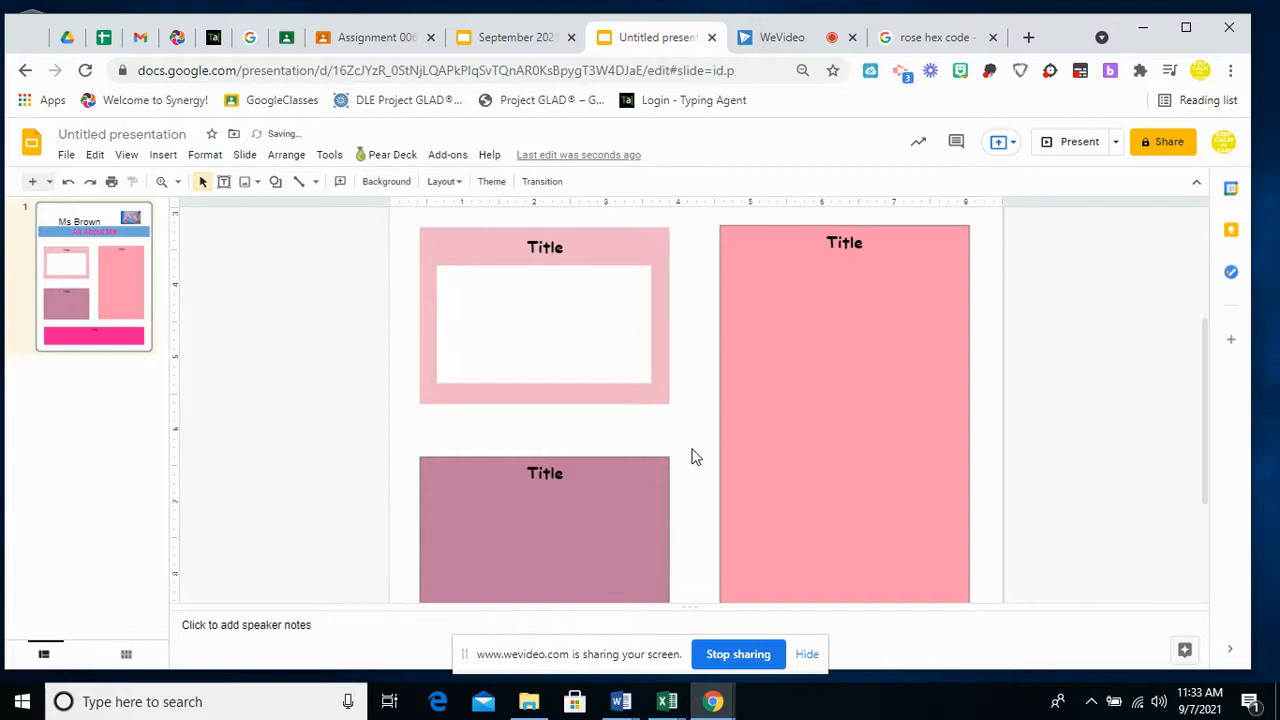
Step: Set the tall pink rectangle's border to the same custom pink as its fill and deselect it
left_click(782, 357)
left_click(341, 184)
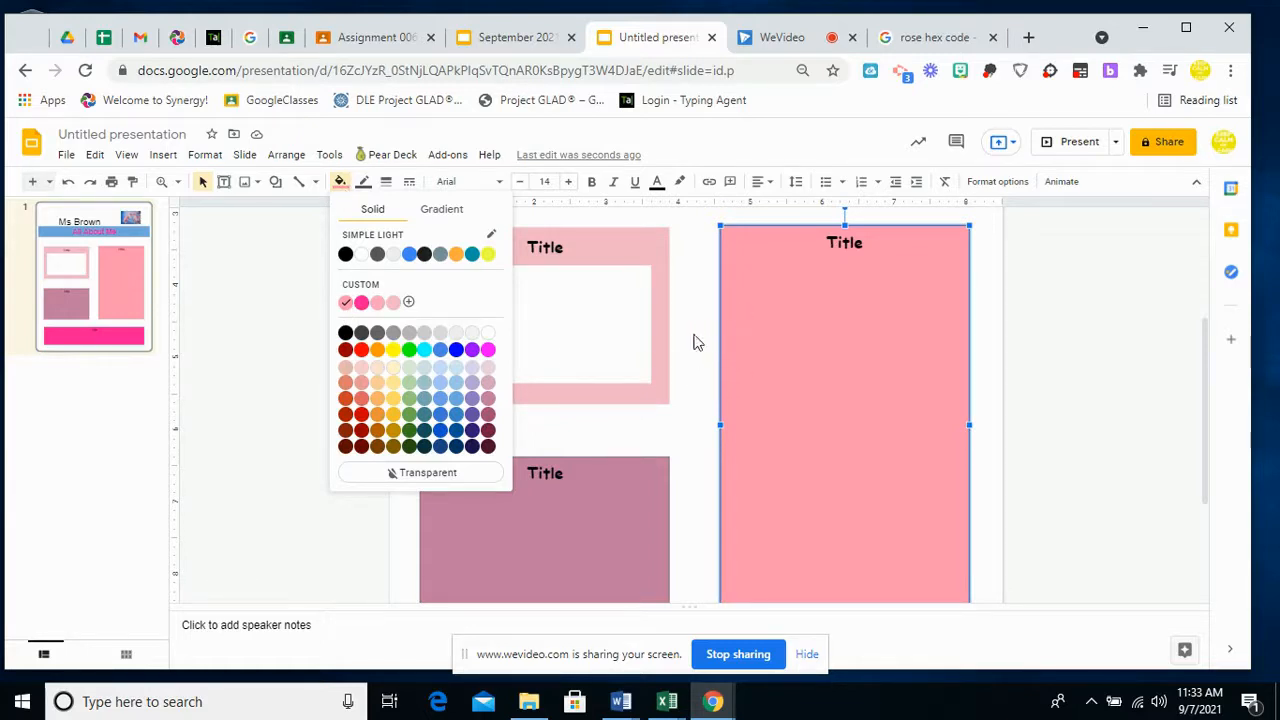
left_click(365, 184)
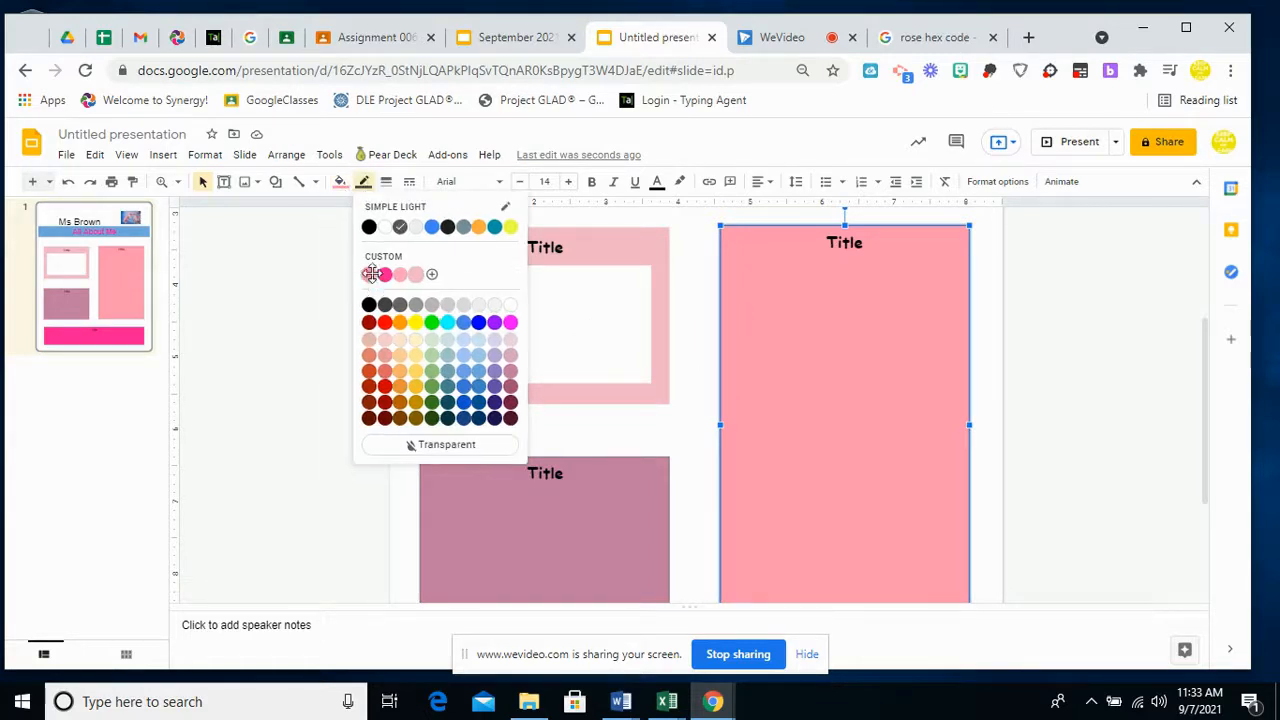
left_click(372, 276)
left_click(695, 437)
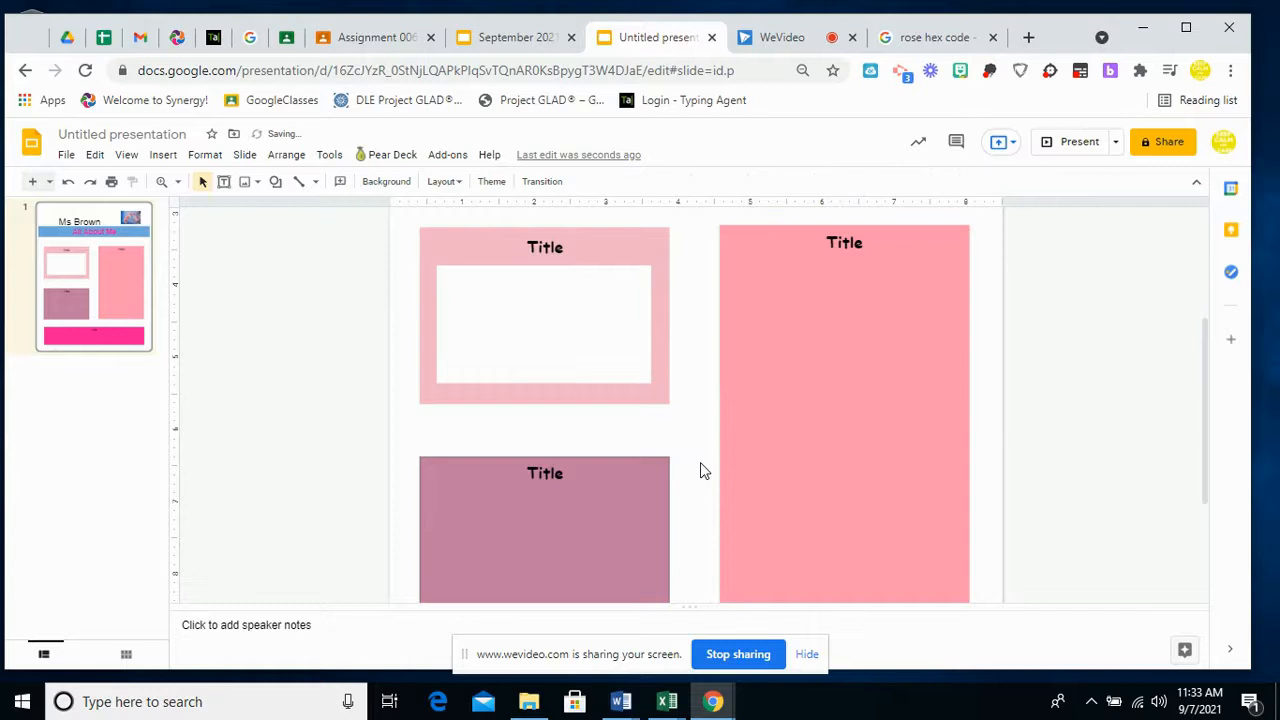
Step: Check the mauve rectangle's fill swatch, set its border to the same mauve palette color, and deselect it
scroll(829, 366, "up", 1)
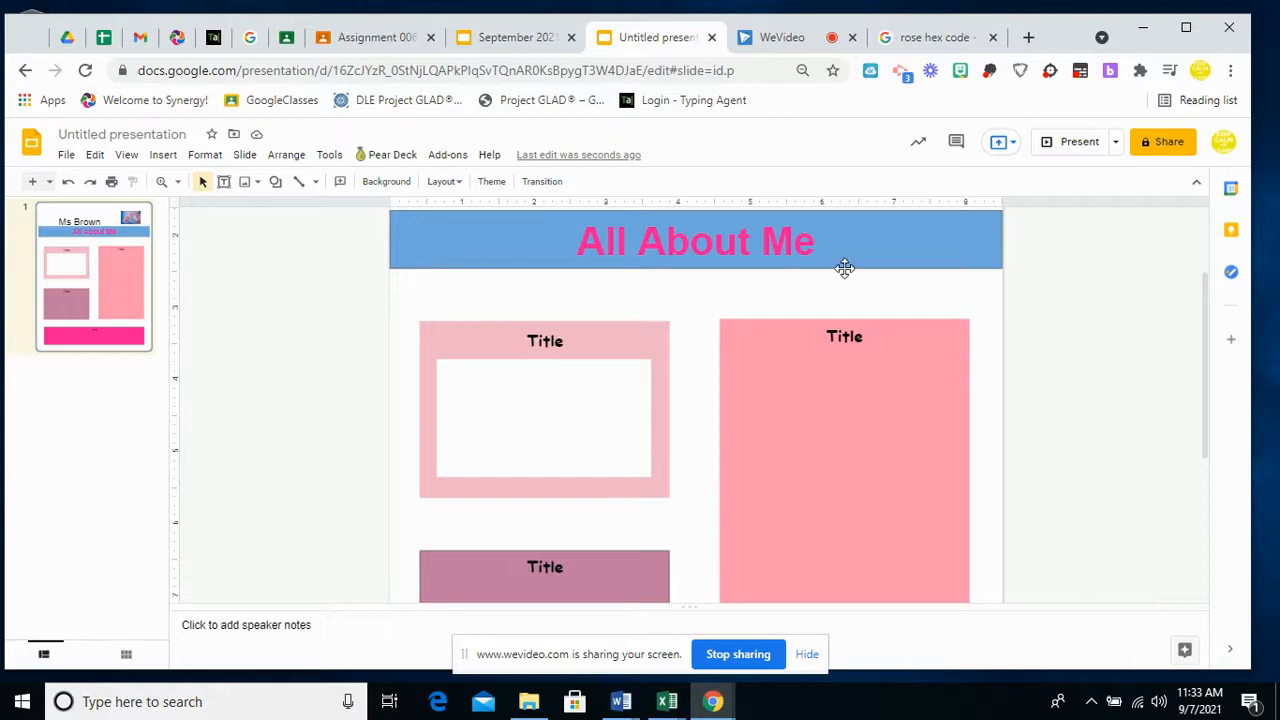
scroll(752, 362, "down", 2)
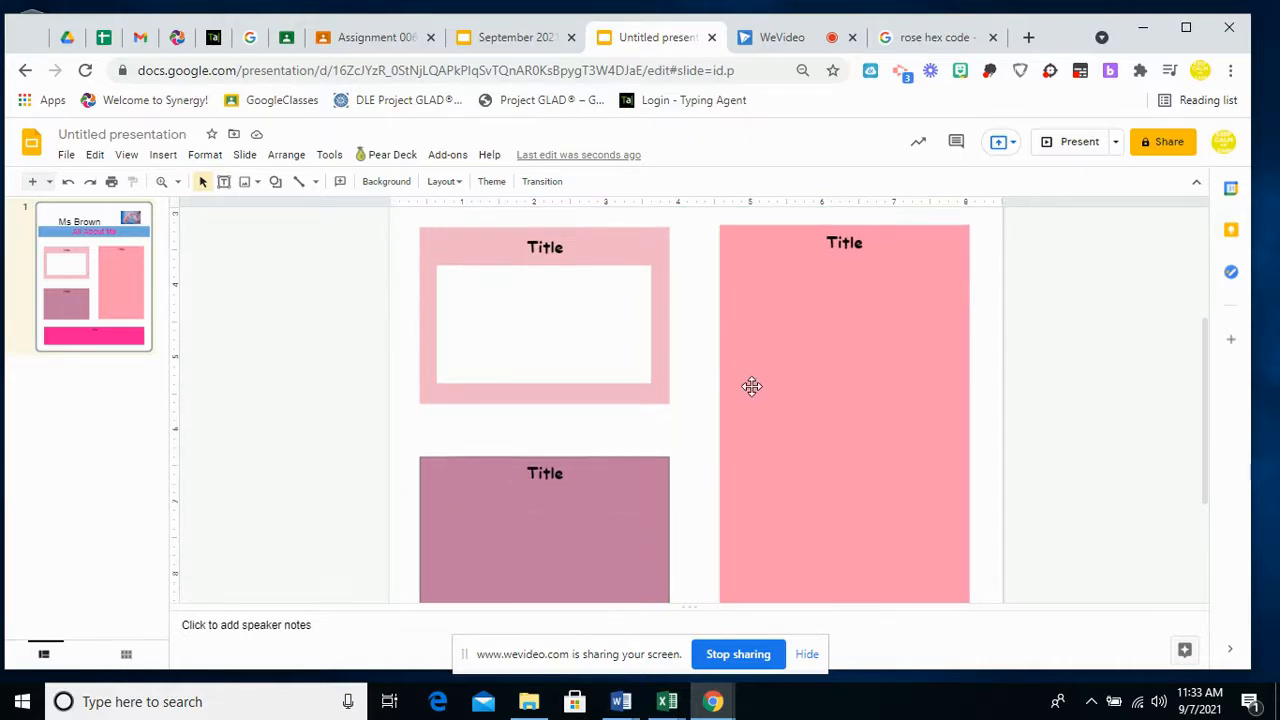
scroll(752, 387, "down", 2)
left_click(620, 431)
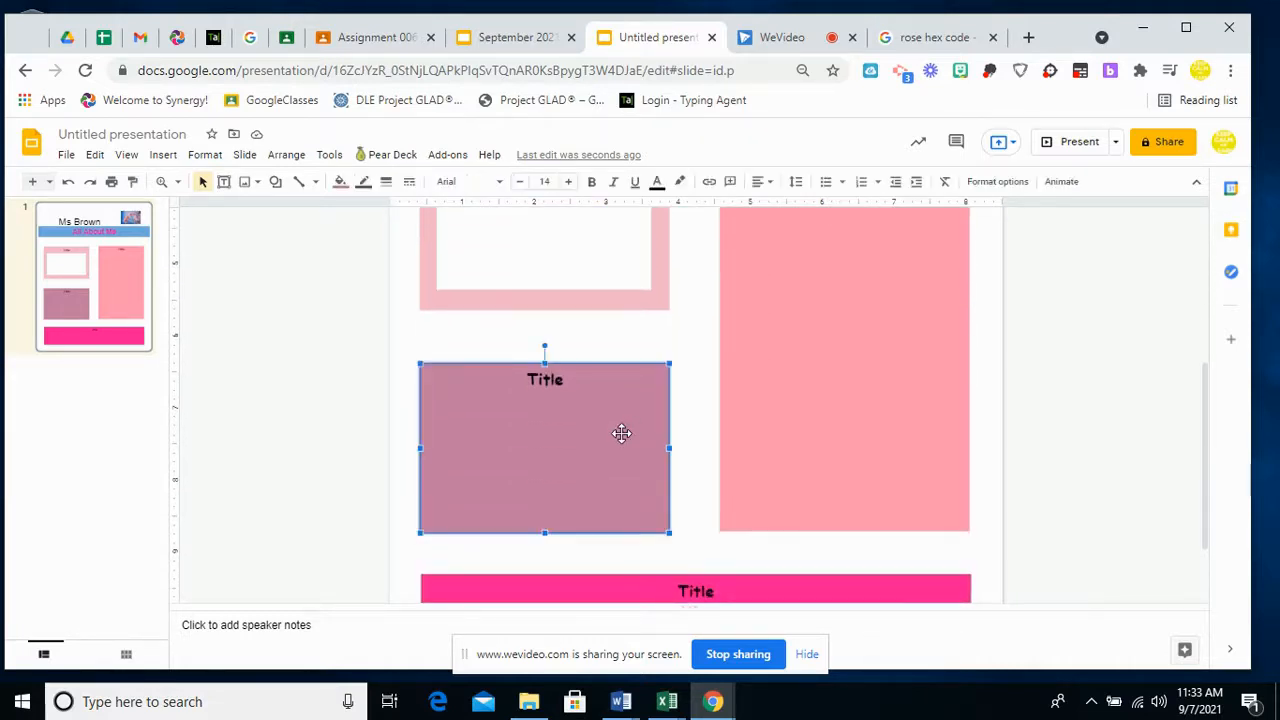
left_click(340, 181)
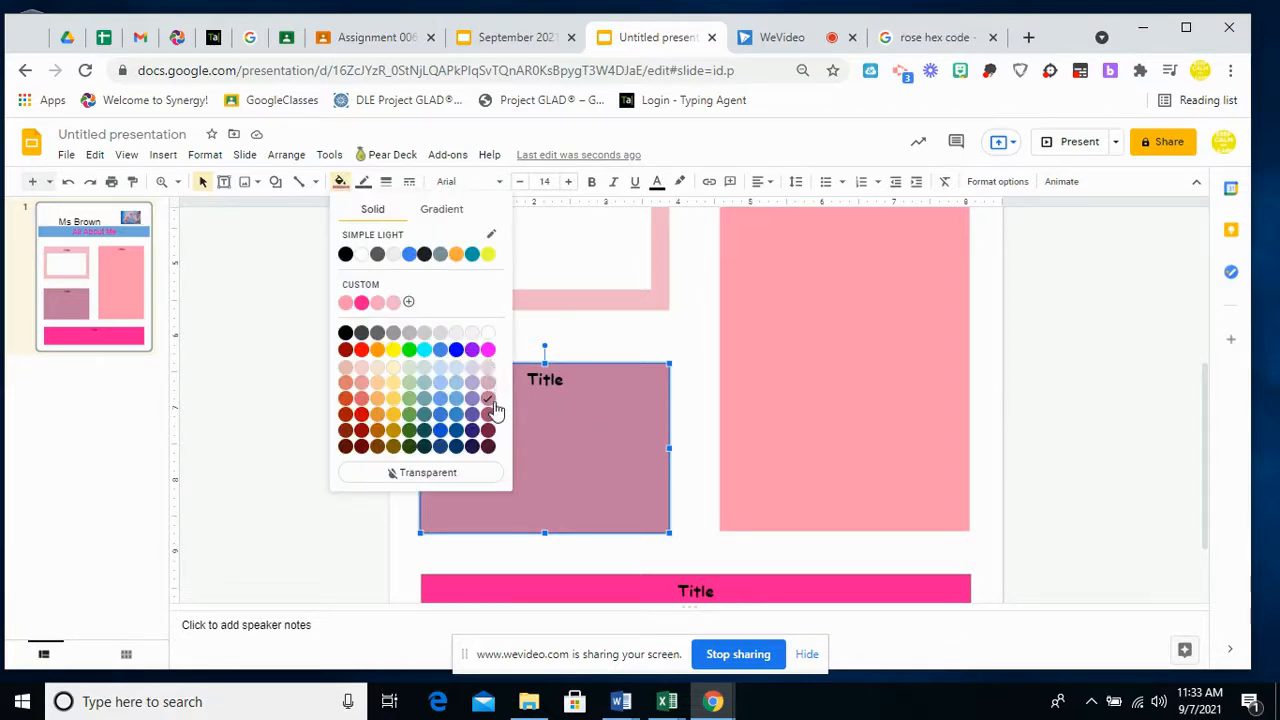
left_click(364, 183)
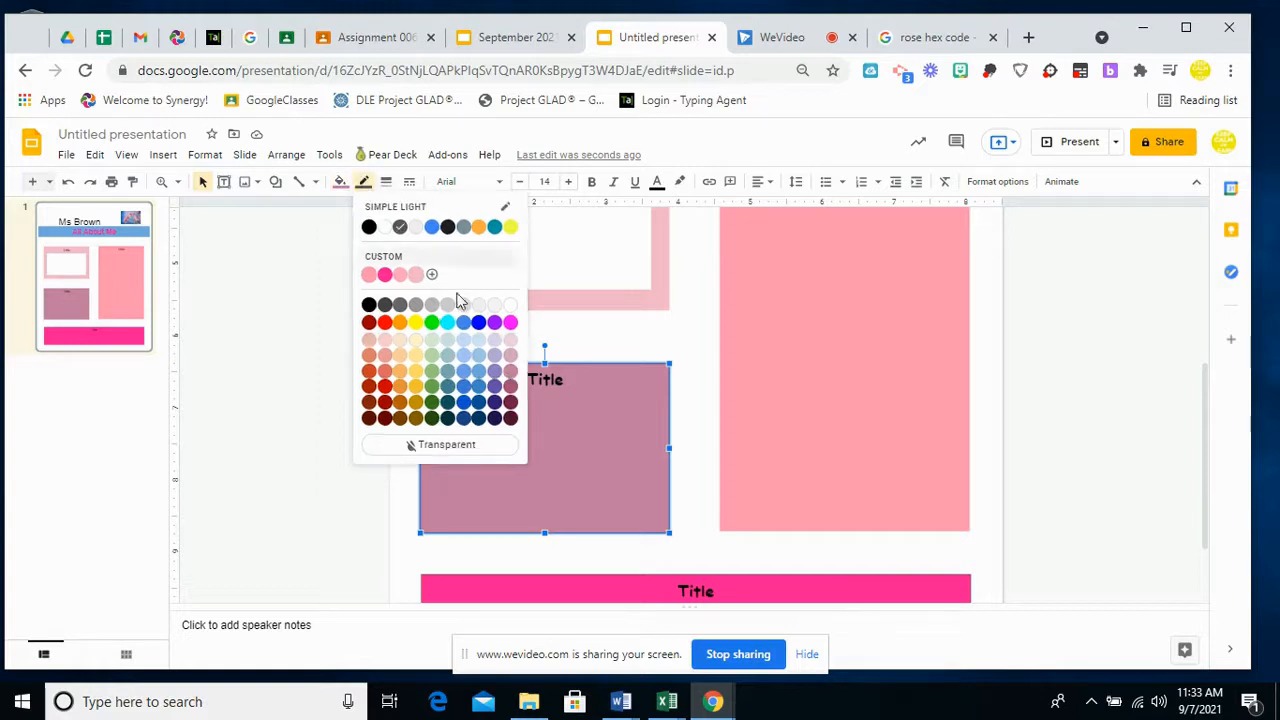
left_click(511, 371)
left_click(691, 444)
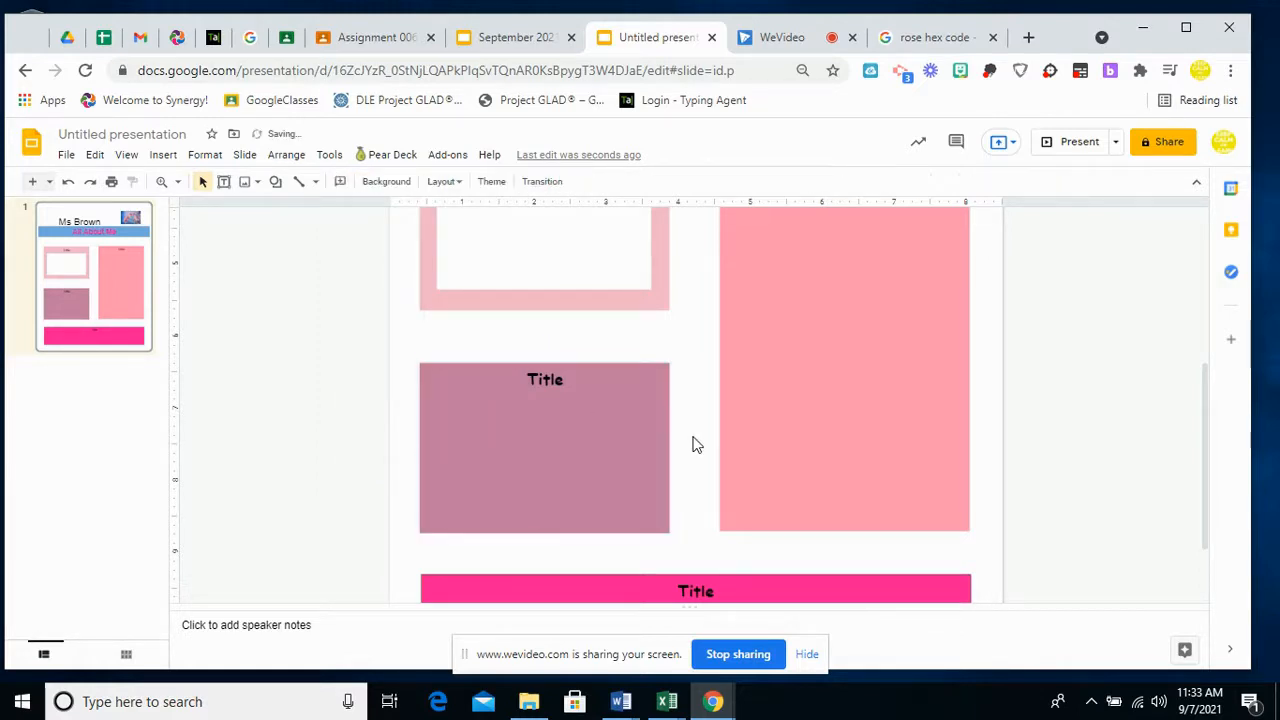
Step: Set the wide hot pink rectangle's border to the same custom hot pink as its fill and preview the slide in presentation mode
scroll(697, 444, "down", 1)
left_click(566, 486)
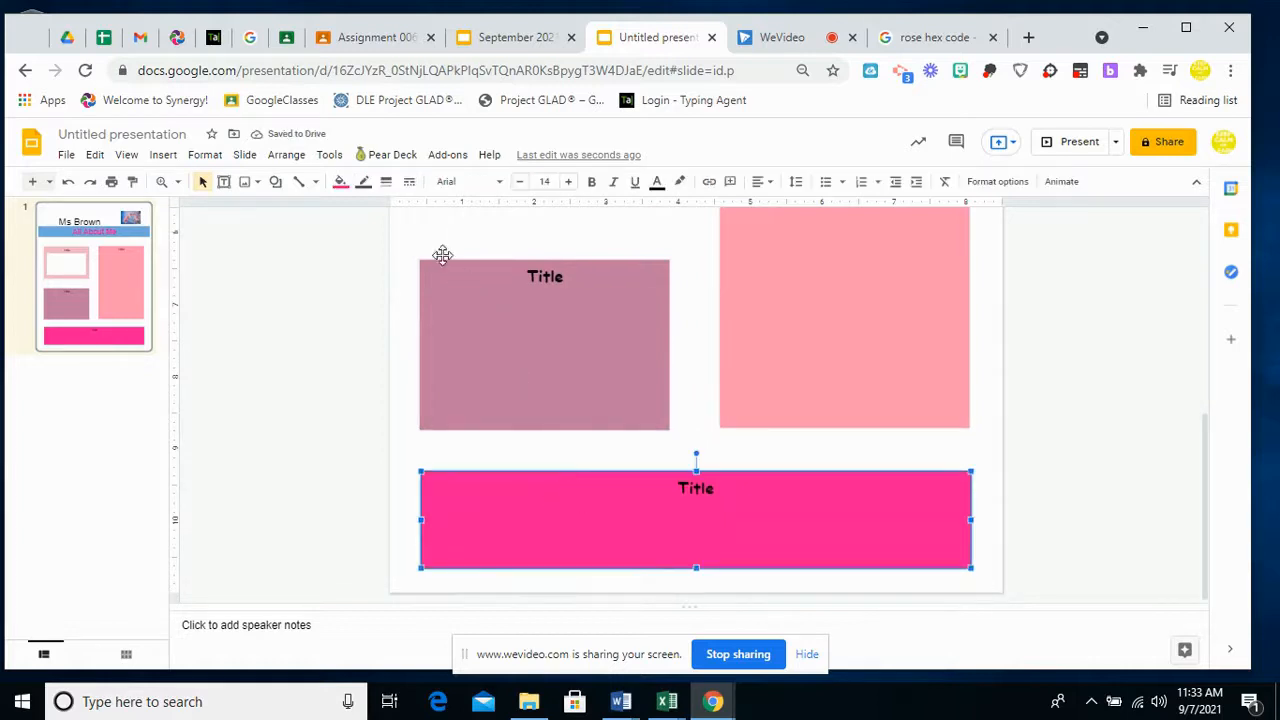
left_click(340, 182)
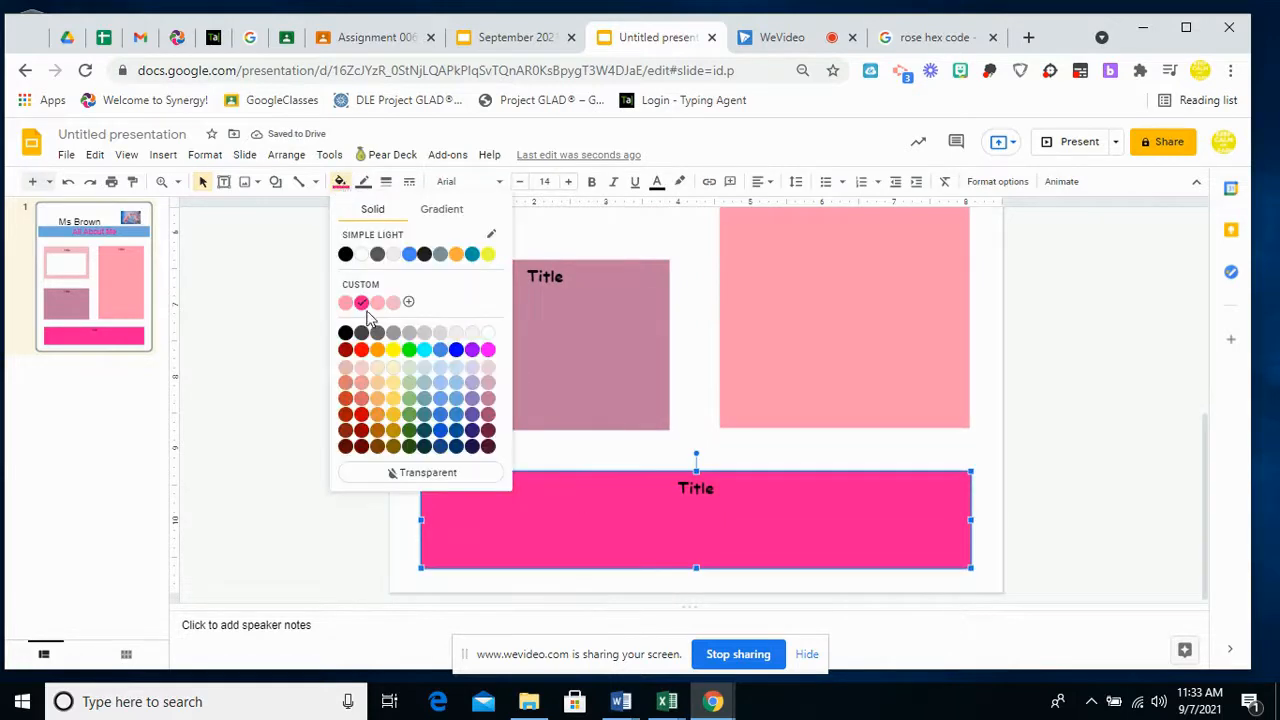
left_click(364, 182)
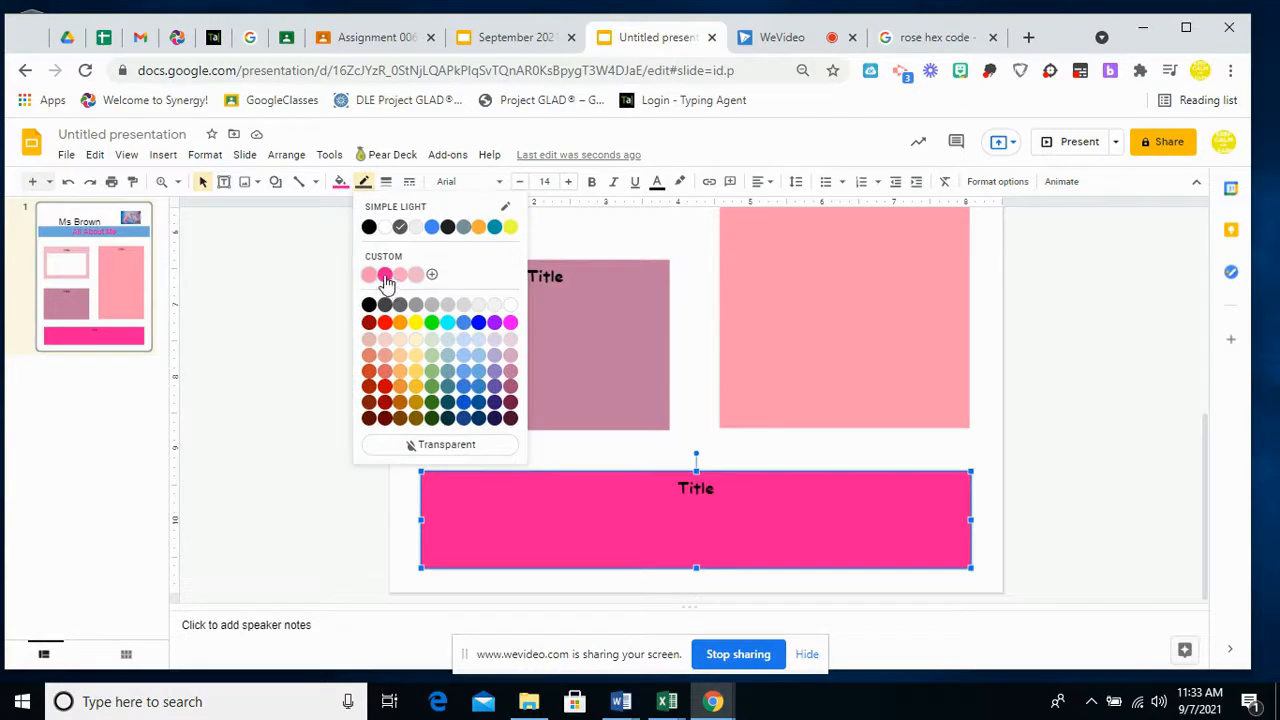
left_click(385, 276)
left_click(637, 457)
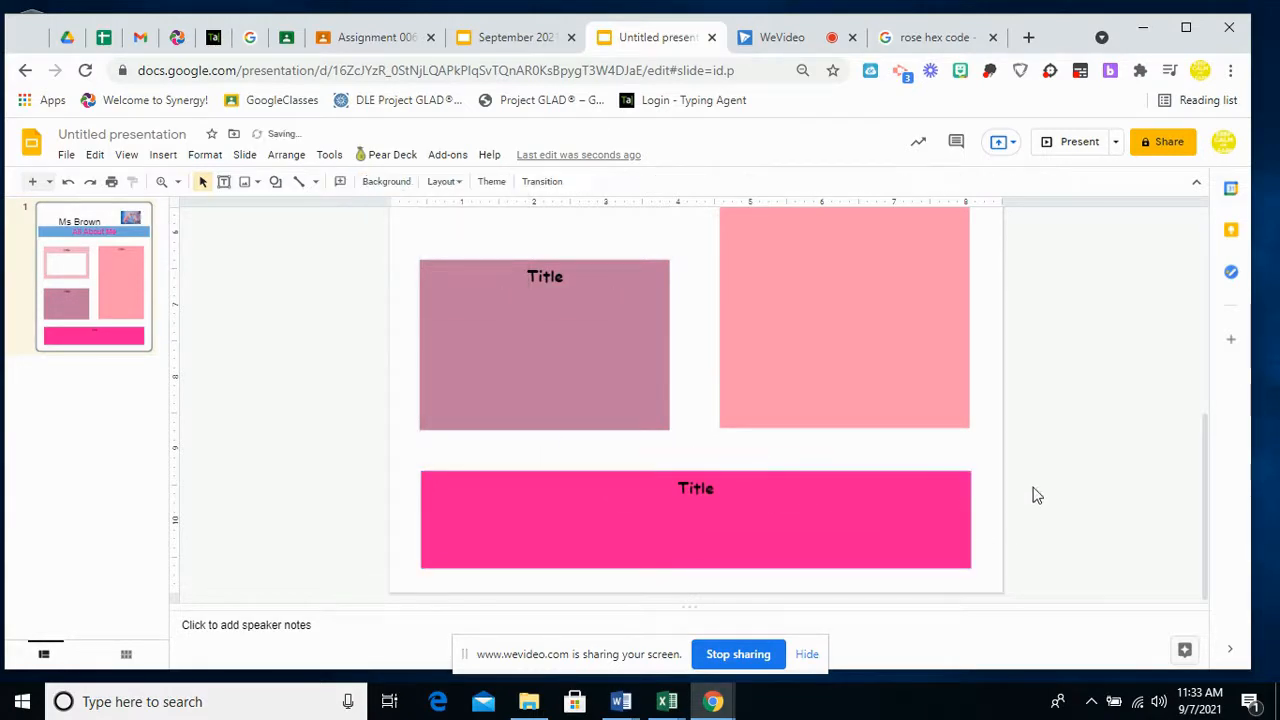
left_click(1062, 145)
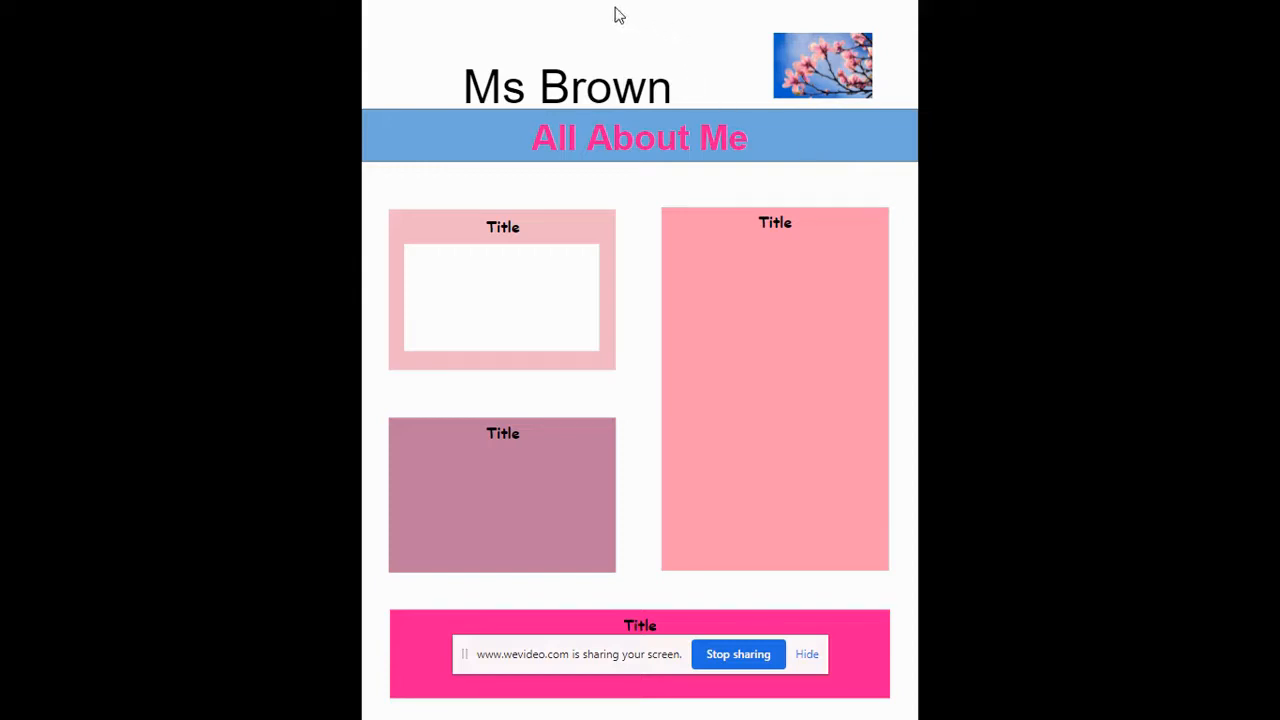
key("Escape")
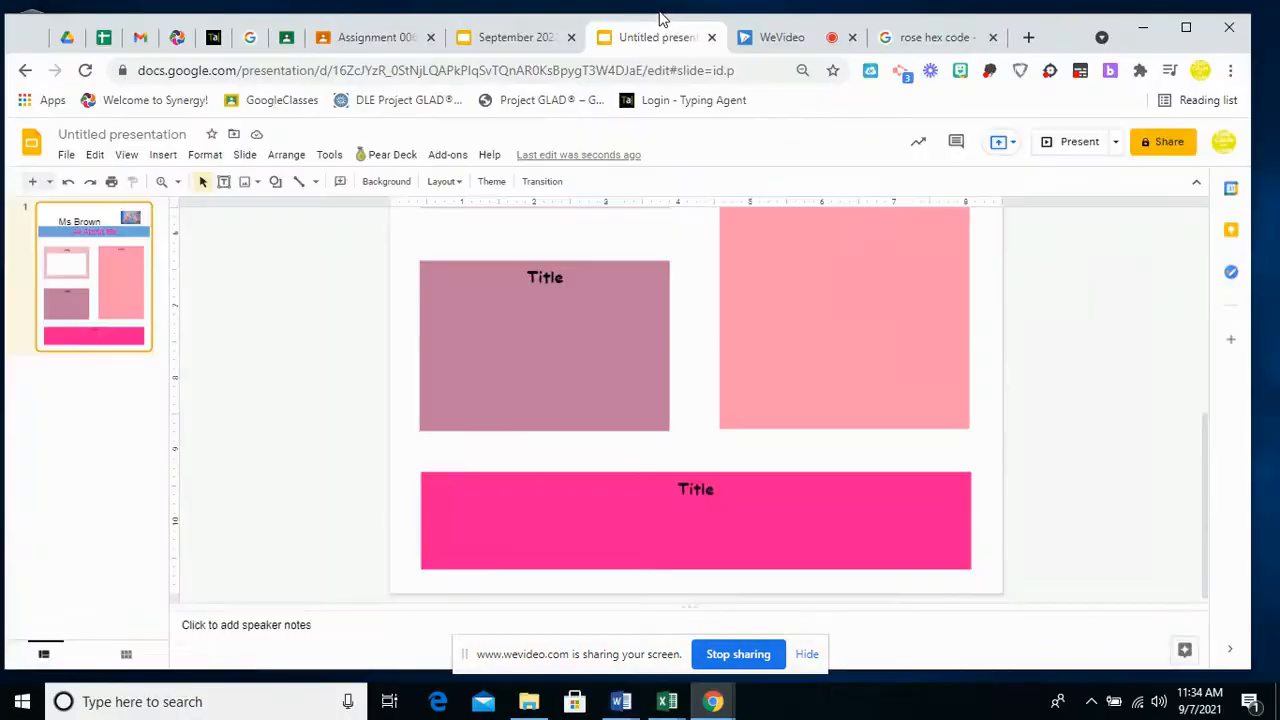
Step: Set the blue title banner's border to the same blue palette color as its fill and preview the slide in presentation mode
scroll(686, 298, "up", 4)
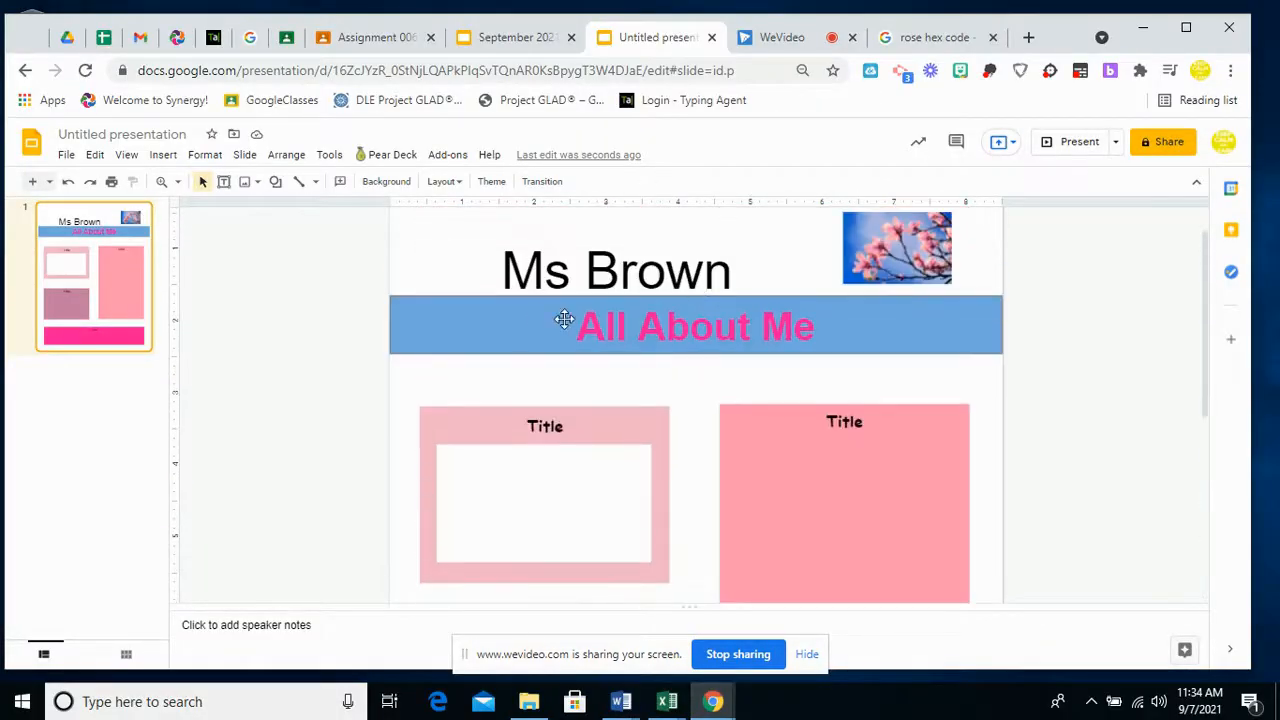
left_click(521, 319)
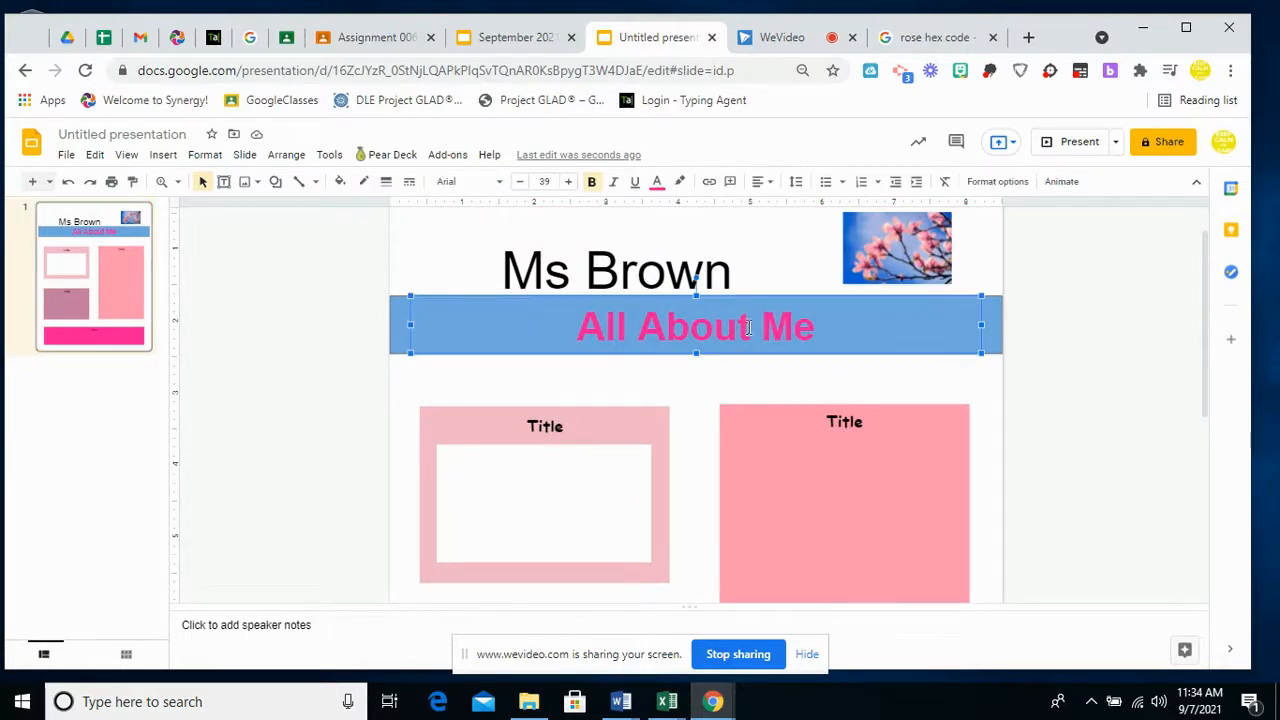
left_click(393, 332)
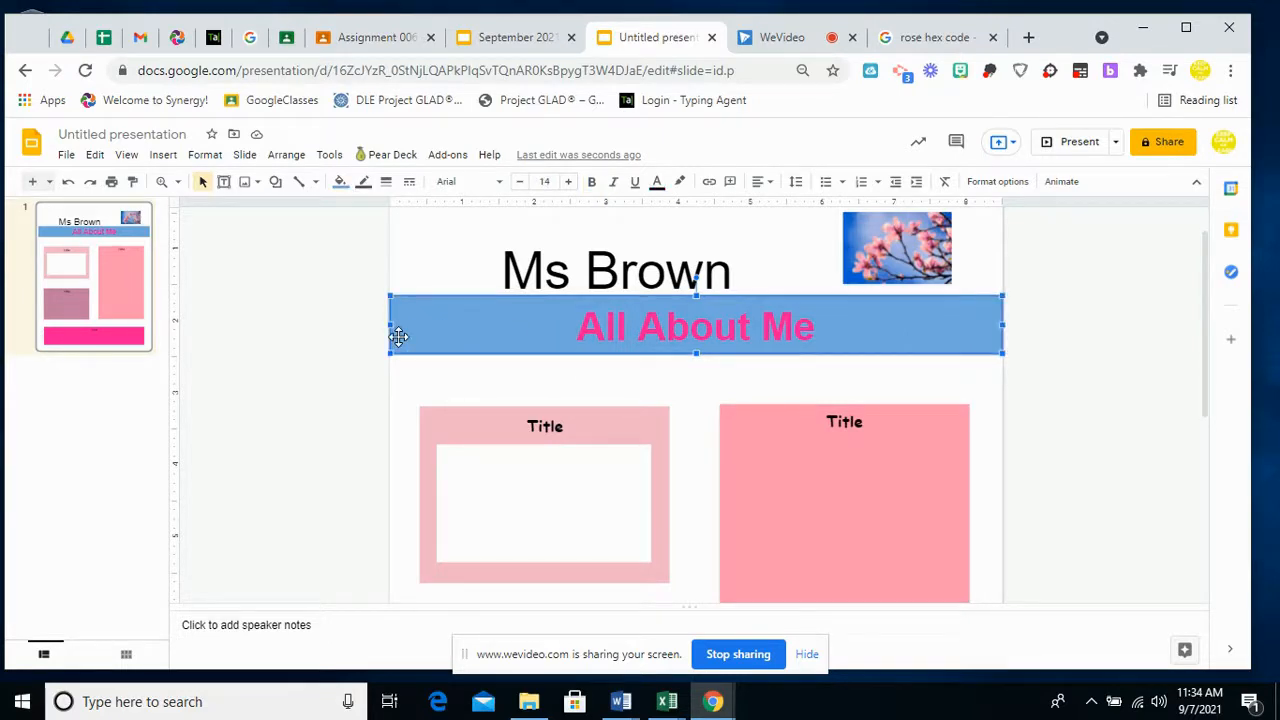
left_click(340, 181)
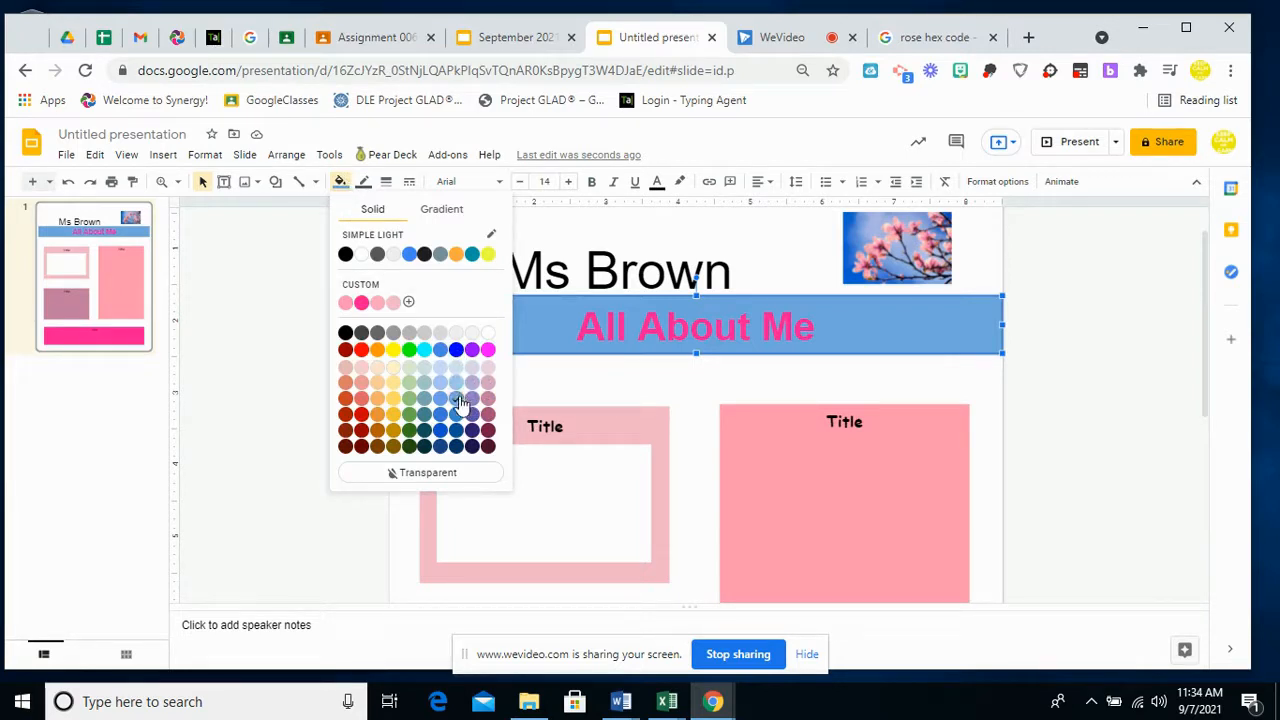
left_click(364, 184)
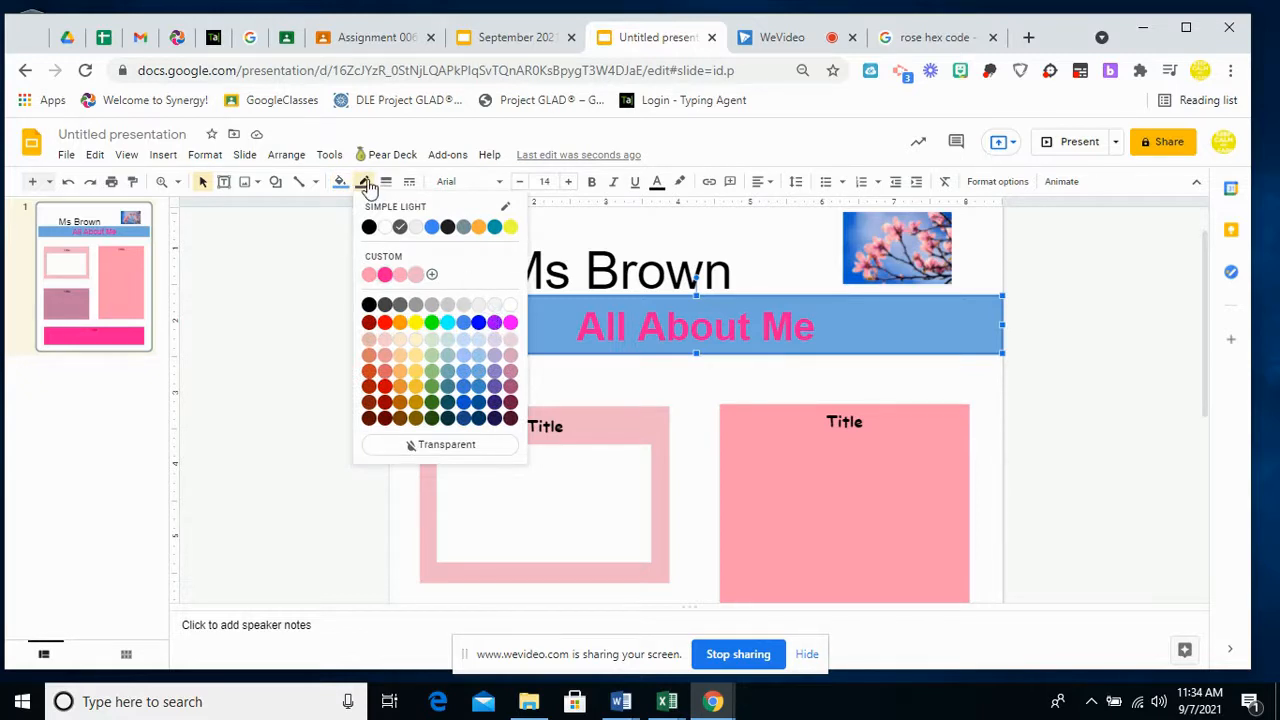
left_click(478, 378)
left_click(626, 389)
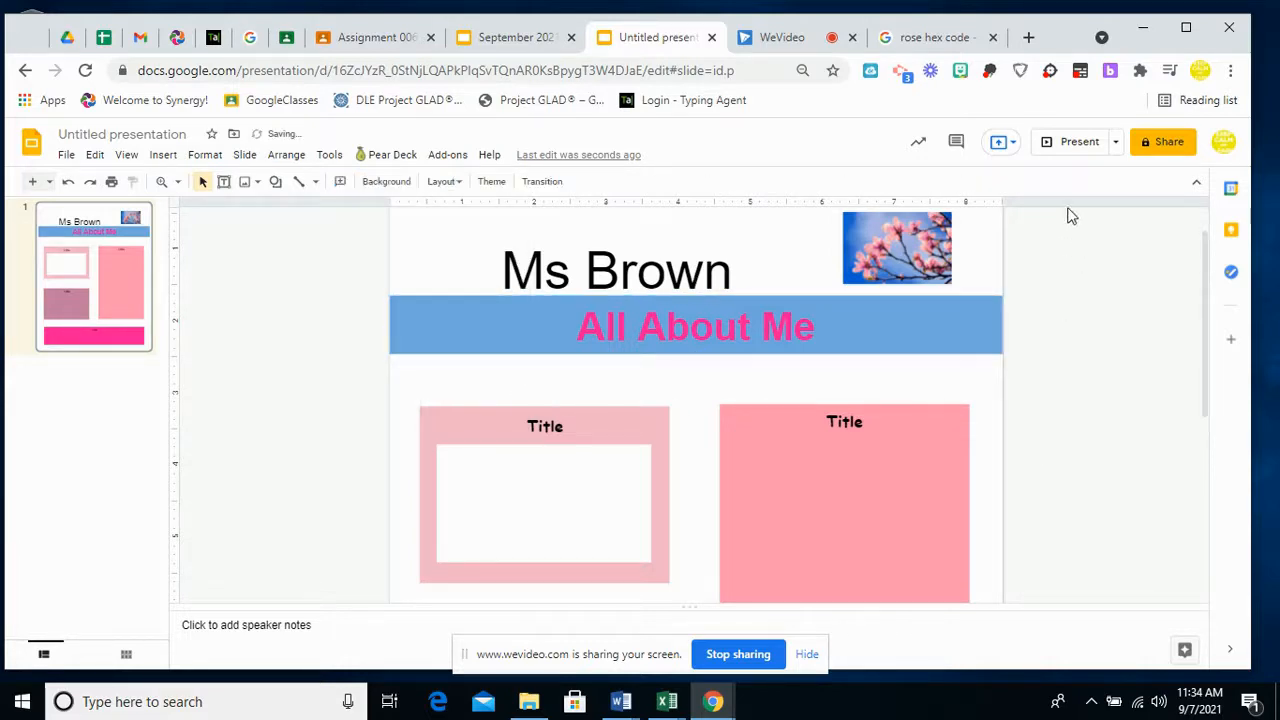
left_click(1066, 148)
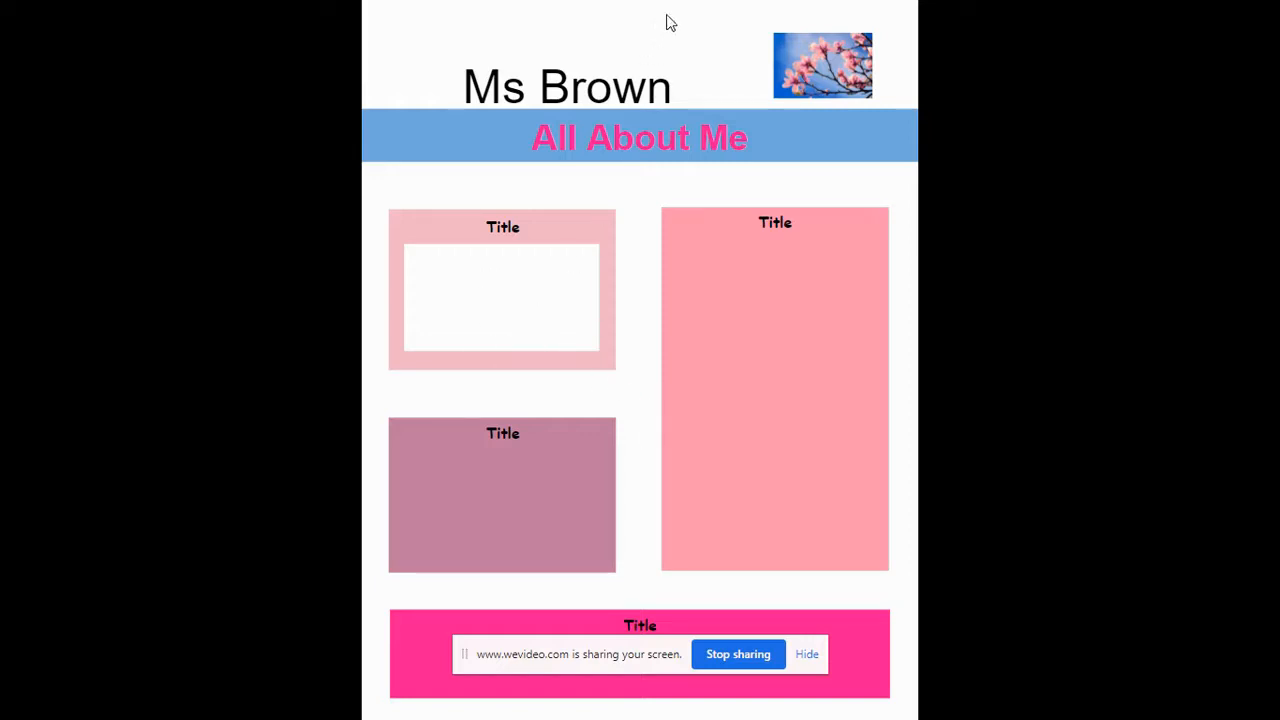
key("Escape")
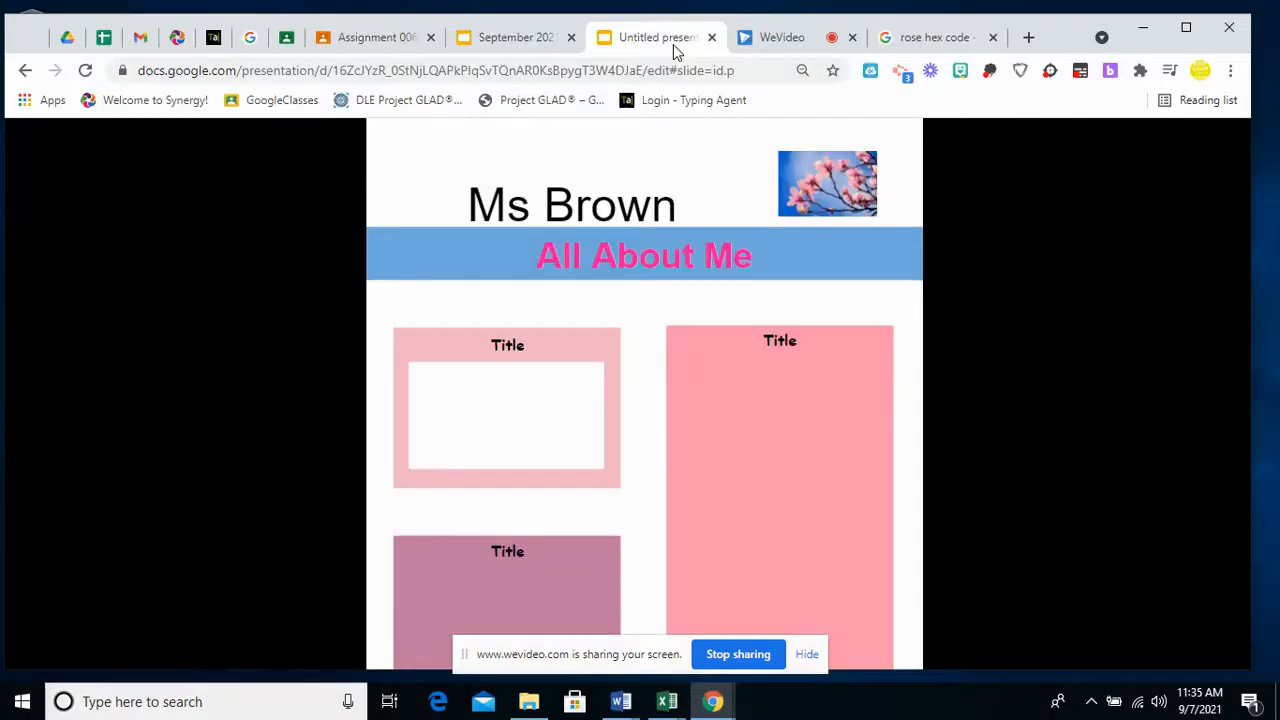
Step: Duplicate the white rectangle from the light pink box and center the copy inside the mauve box below its title
scroll(650, 277, "down", 3)
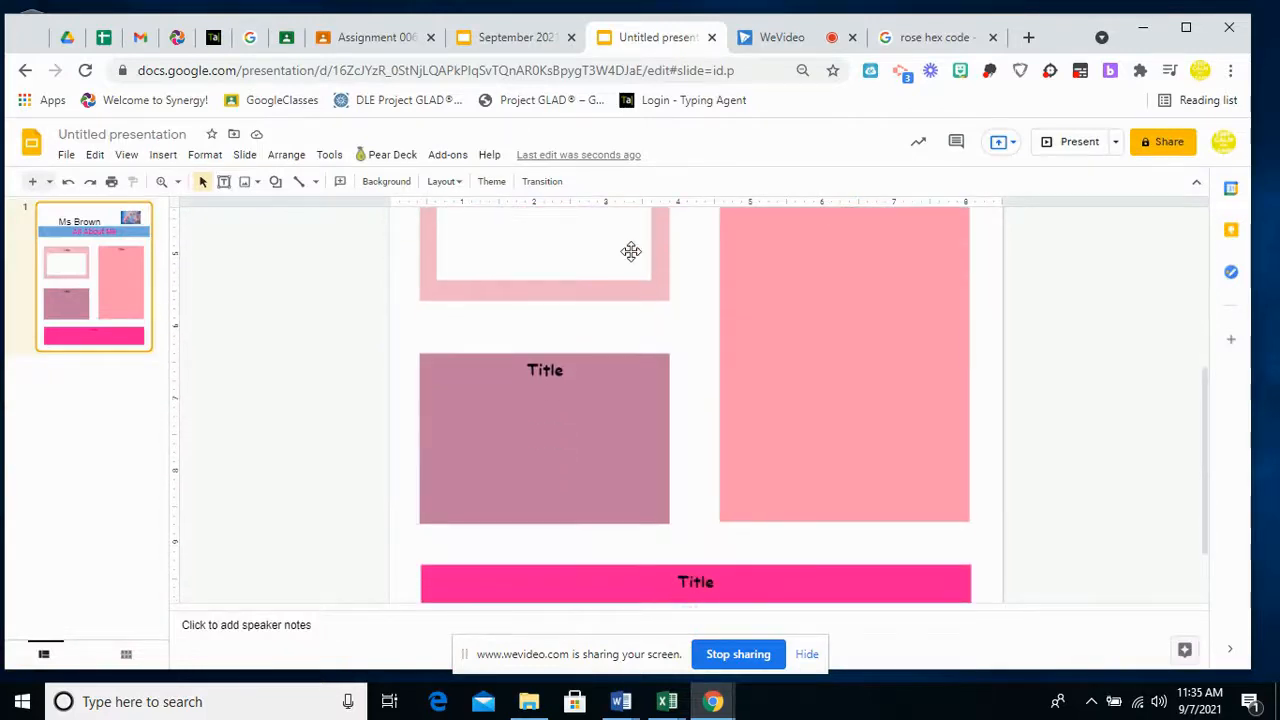
scroll(631, 251, "up", 2)
left_click(565, 319)
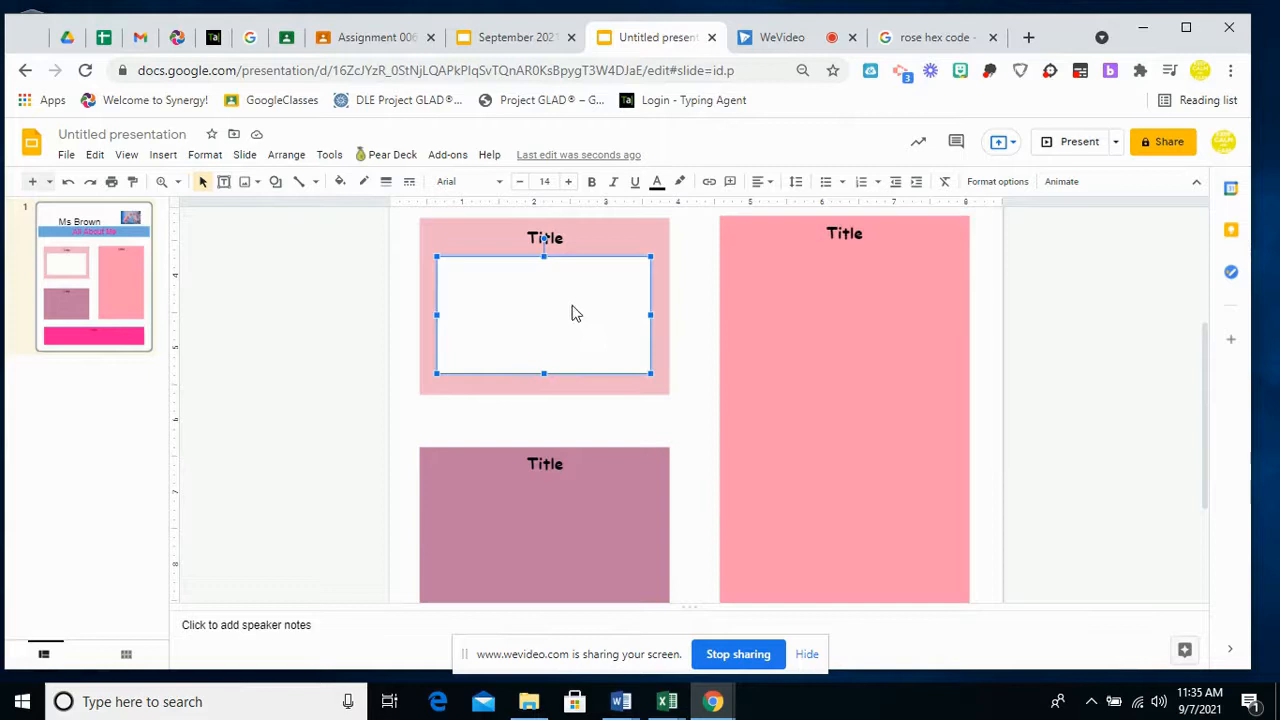
key("ctrl+d")
left_click_drag(575, 313, 572, 531)
scroll(646, 417, "down", 1)
left_click_drag(580, 437, 564, 445)
left_click(703, 453)
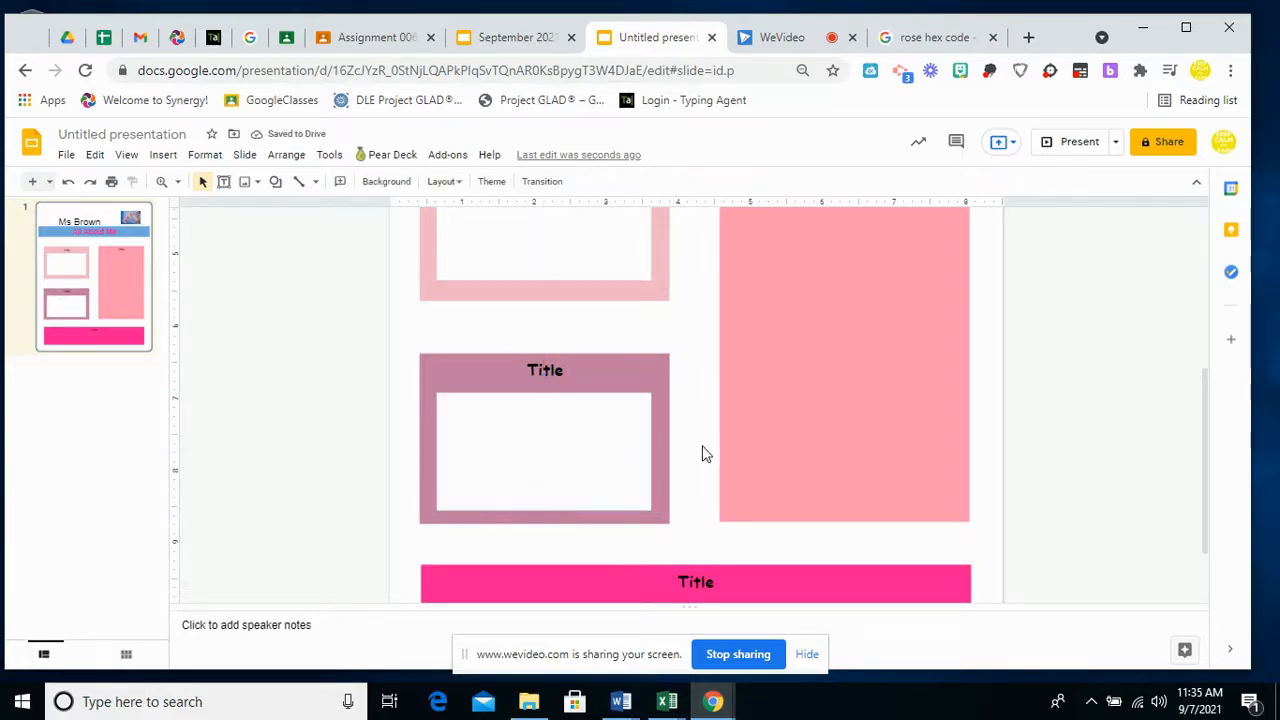
Step: Paste another copy of the white rectangle into the tall pink box, centered below its title and level with the light pink box's white rectangle
scroll(703, 453, "up", 3)
scroll(703, 451, "down", 1)
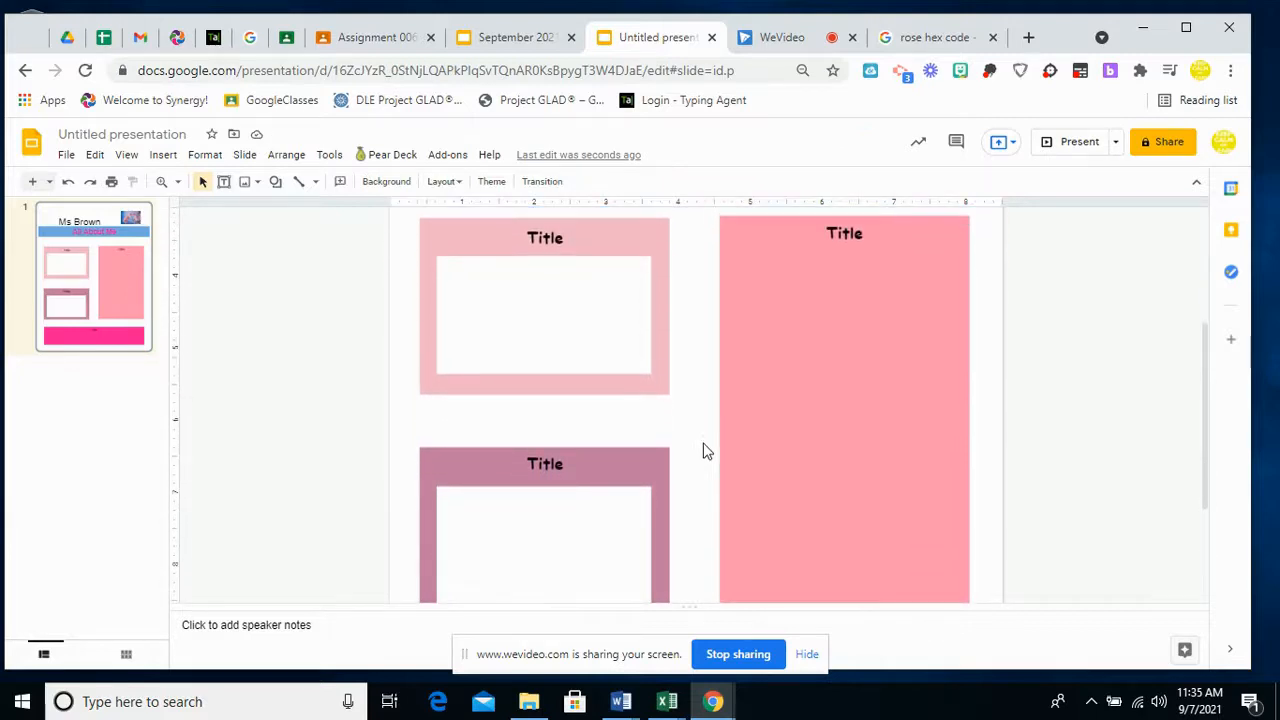
scroll(703, 451, "down", 1)
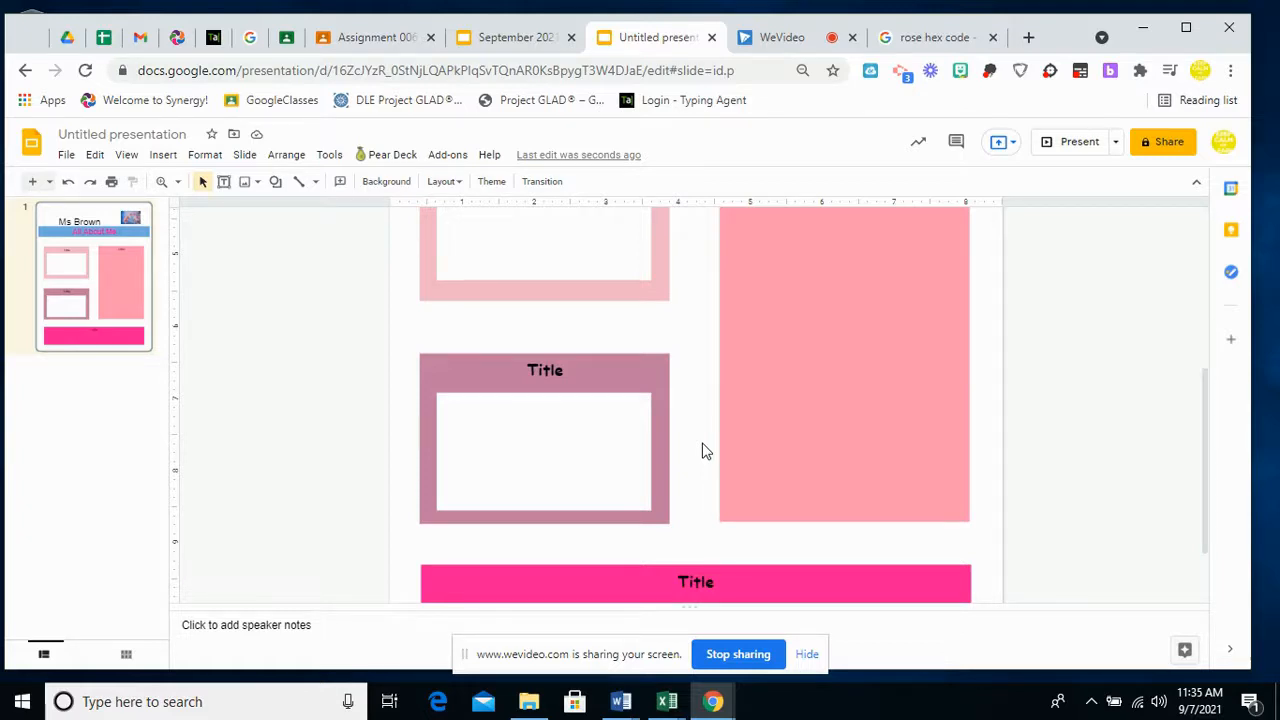
key("ctrl+v")
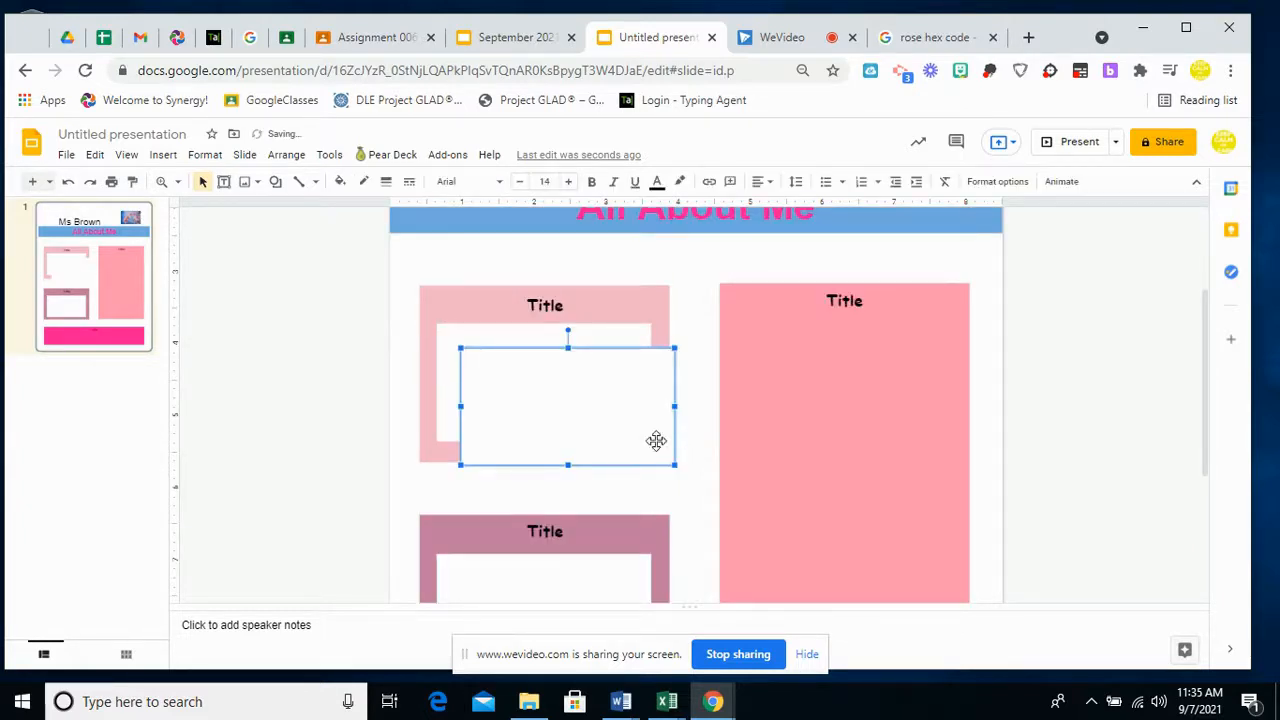
left_click_drag(606, 423, 887, 398)
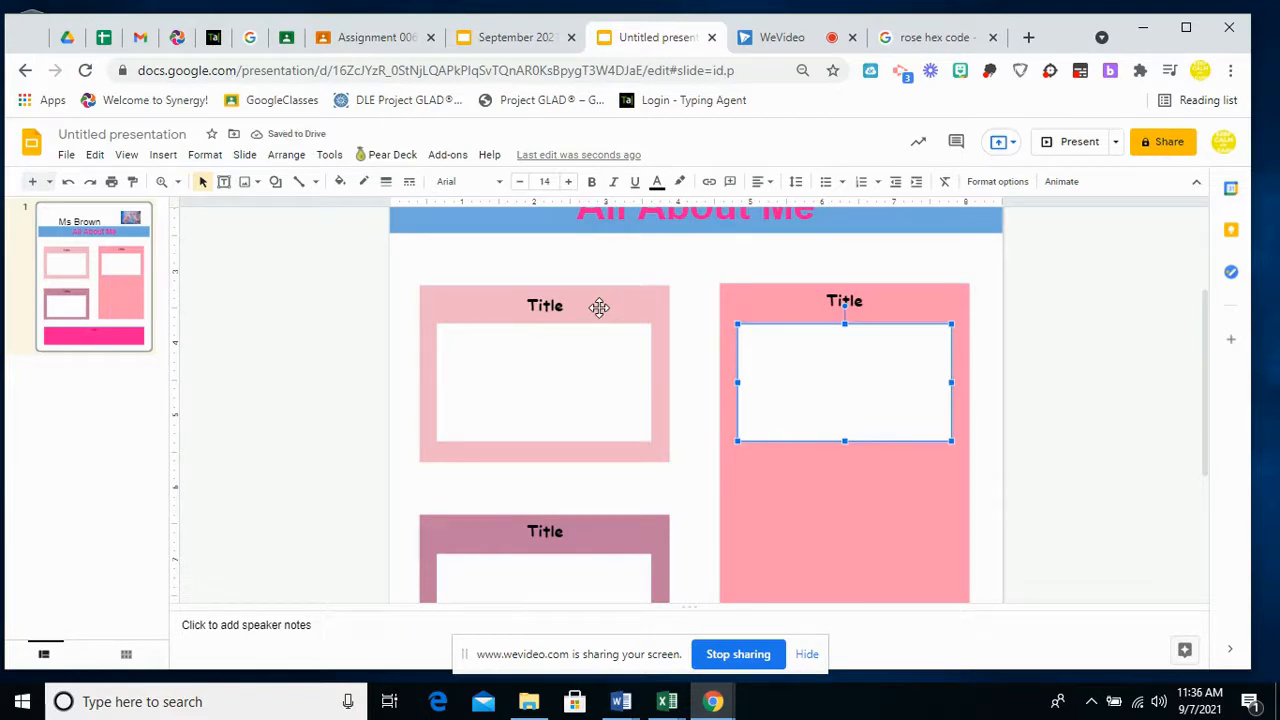
left_click_drag(837, 355, 840, 364)
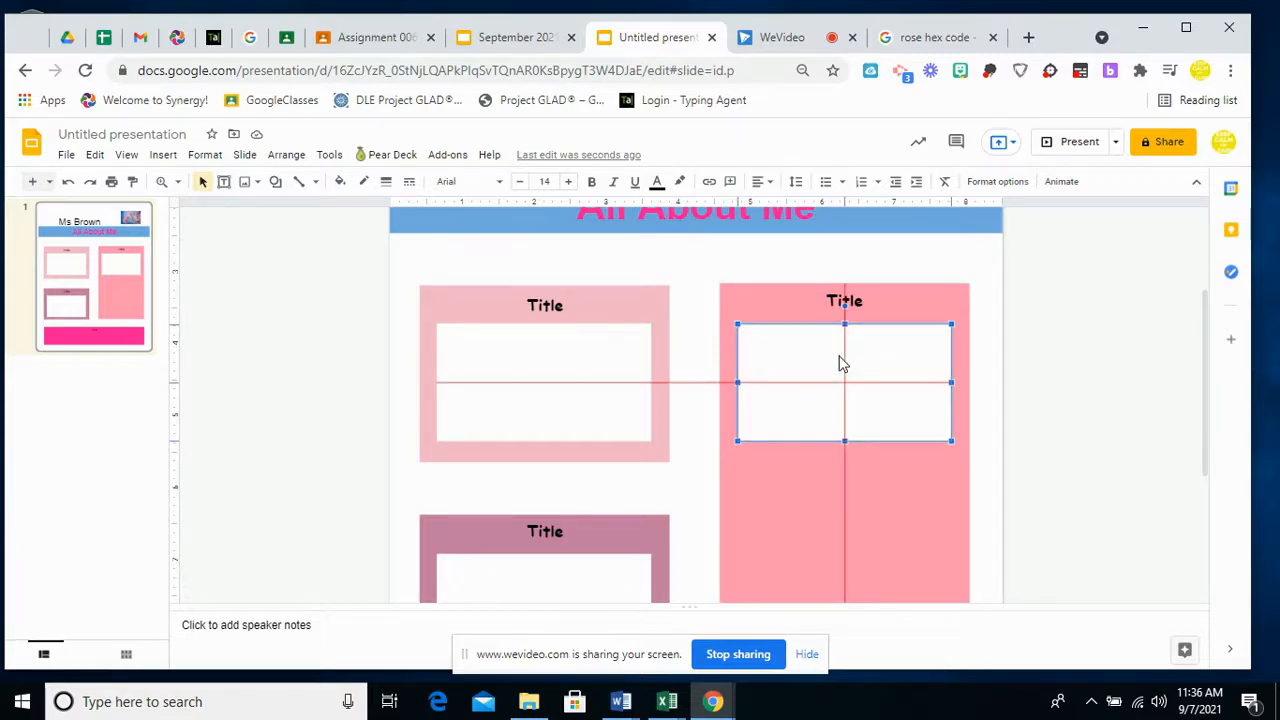
left_click_drag(841, 364, 846, 360)
Step: Extend the tall pink box's white rectangle down until its lower edge aligns with the mauve box's white rectangle, and deselect it
scroll(846, 355, "down", 3)
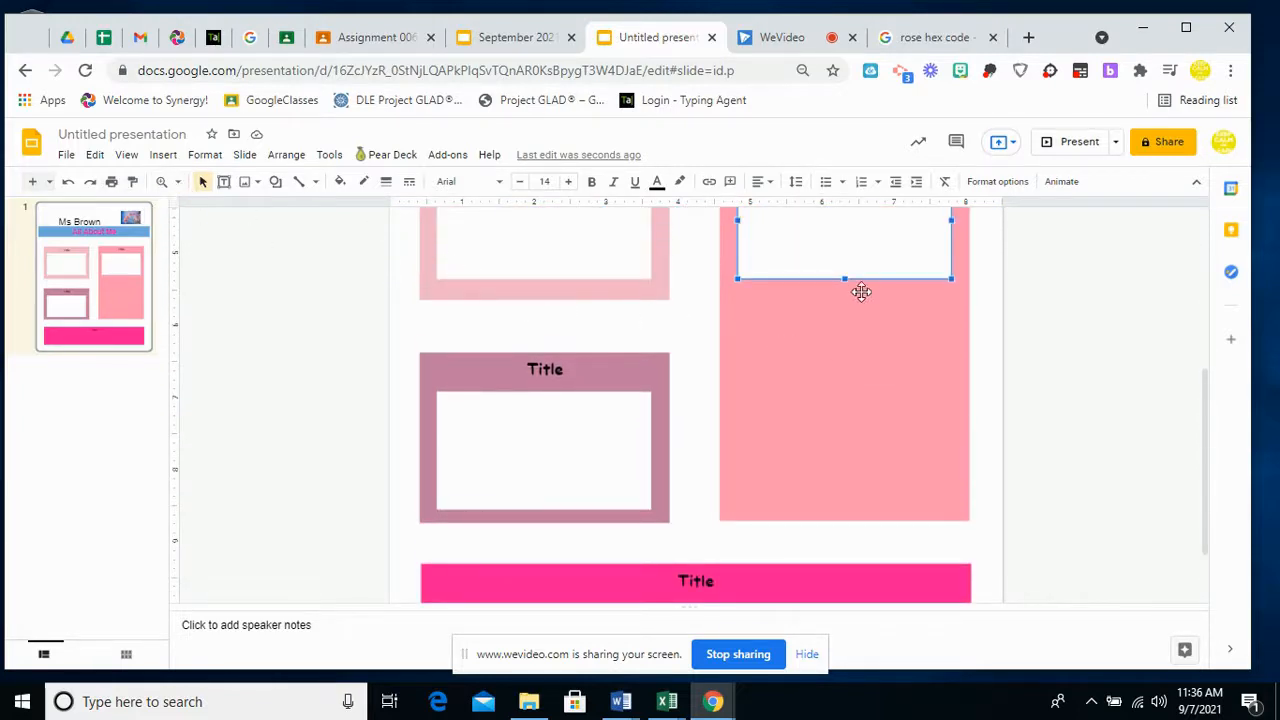
left_click_drag(845, 280, 844, 510)
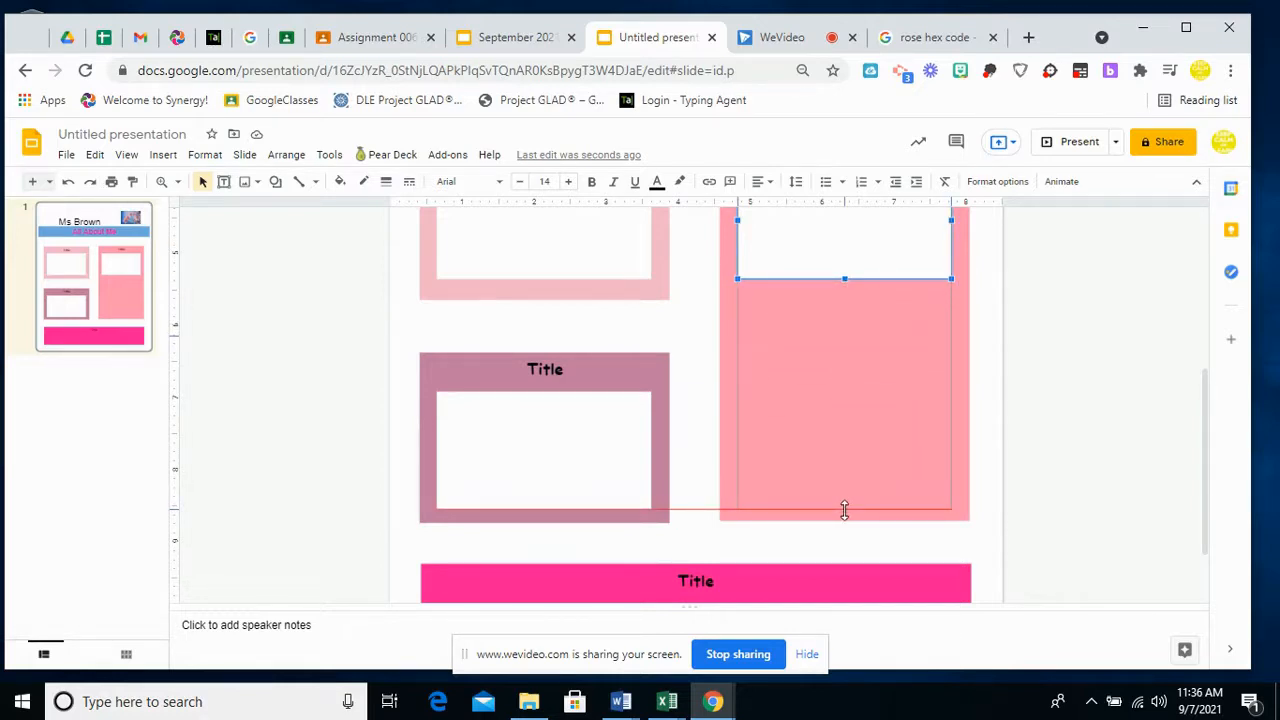
left_click_drag(844, 510, 843, 506)
scroll(857, 477, "up", 3)
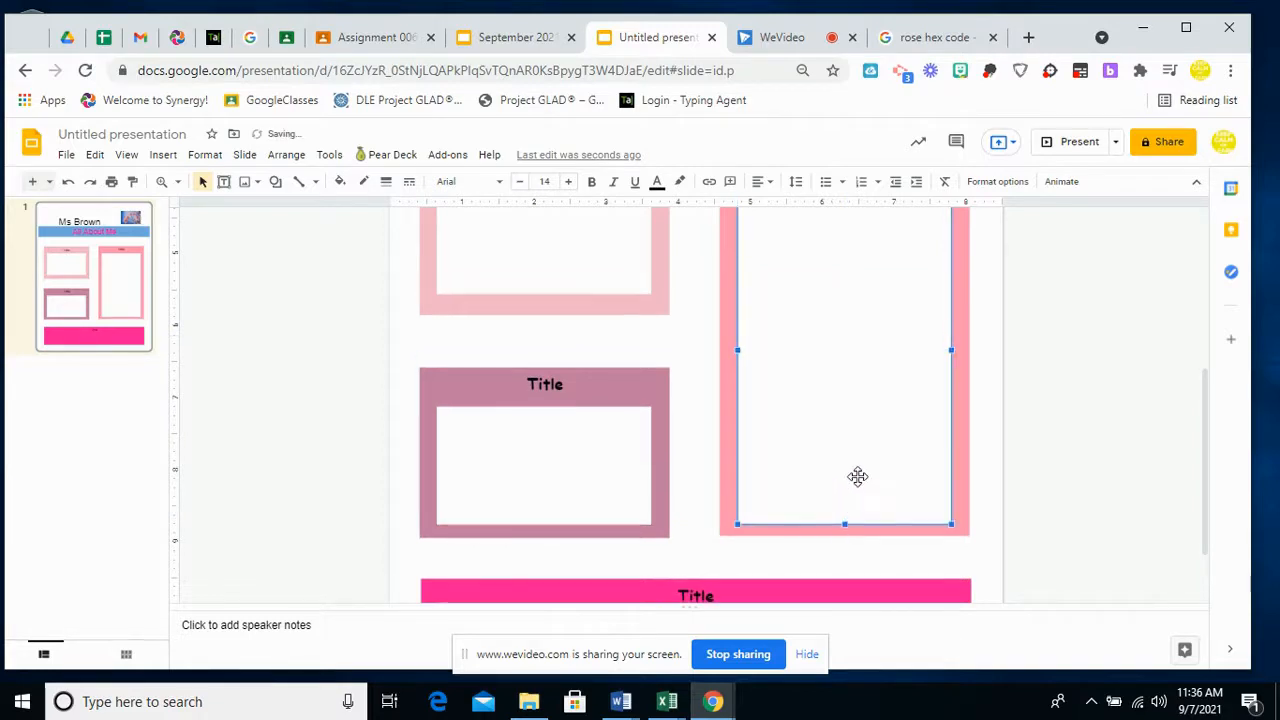
left_click_drag(860, 475, 860, 475)
scroll(862, 482, "down", 2)
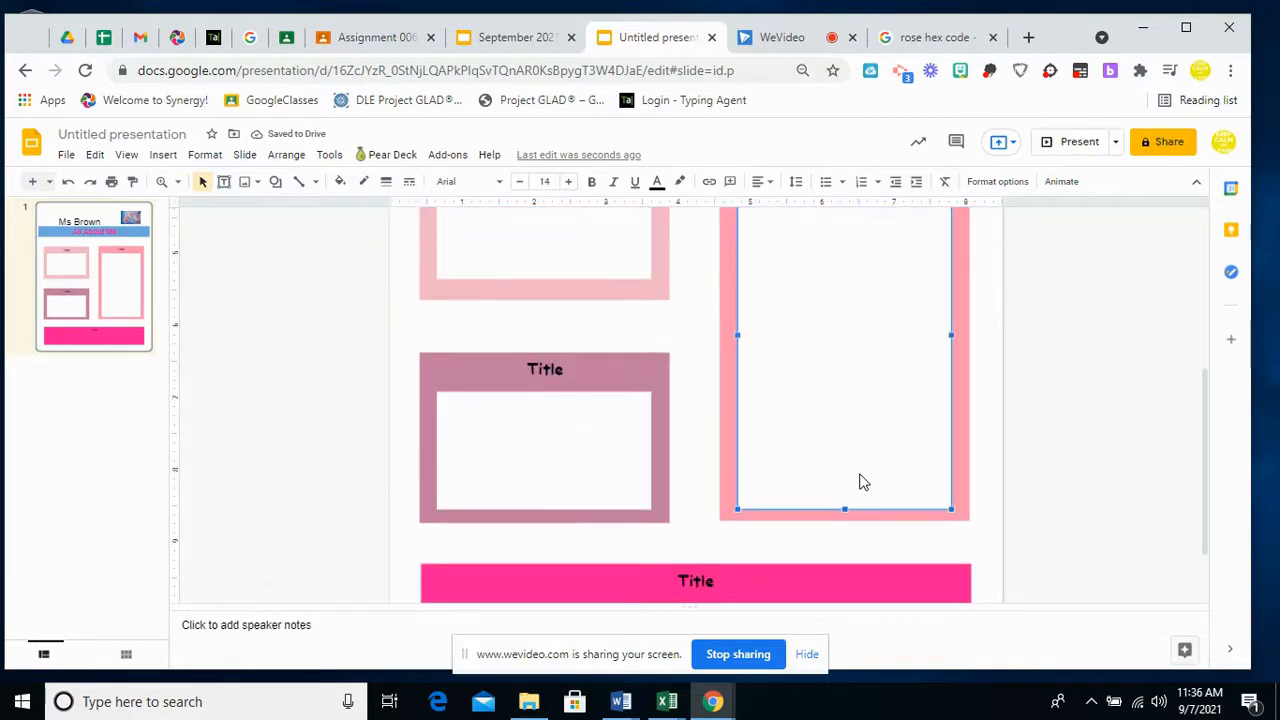
left_click_drag(860, 473, 846, 515)
scroll(869, 540, "up", 3)
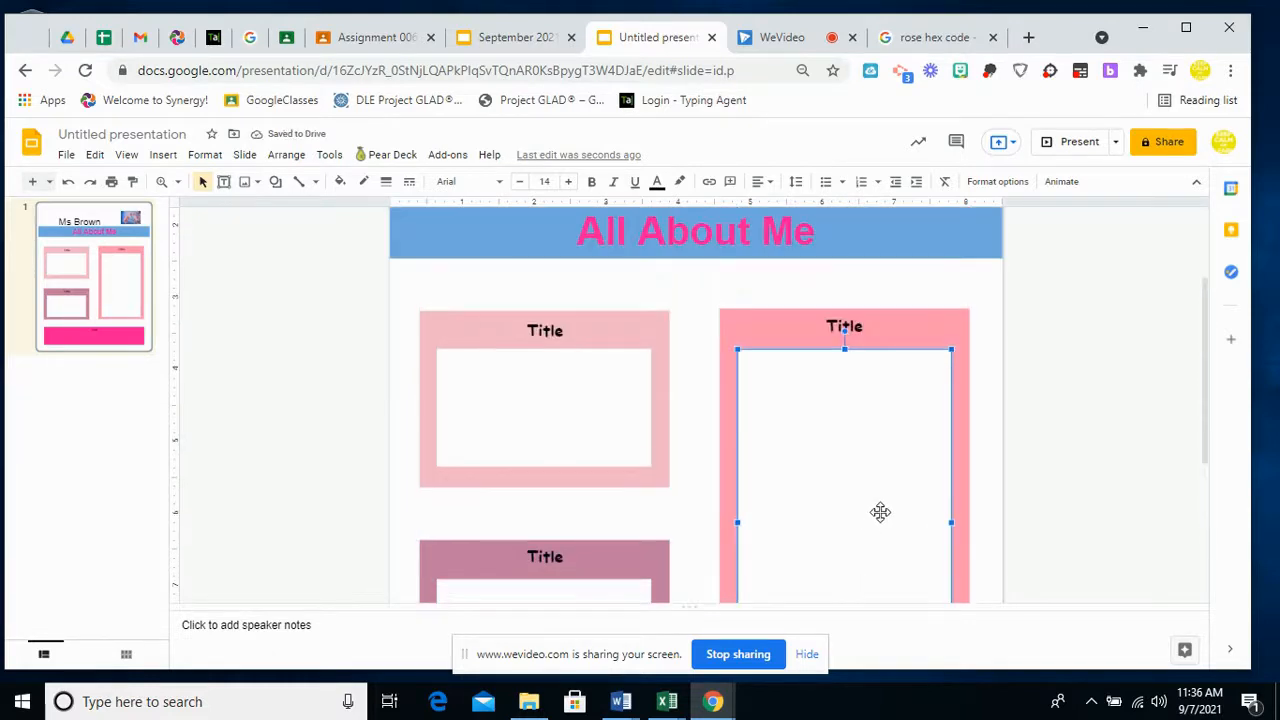
left_click(993, 528)
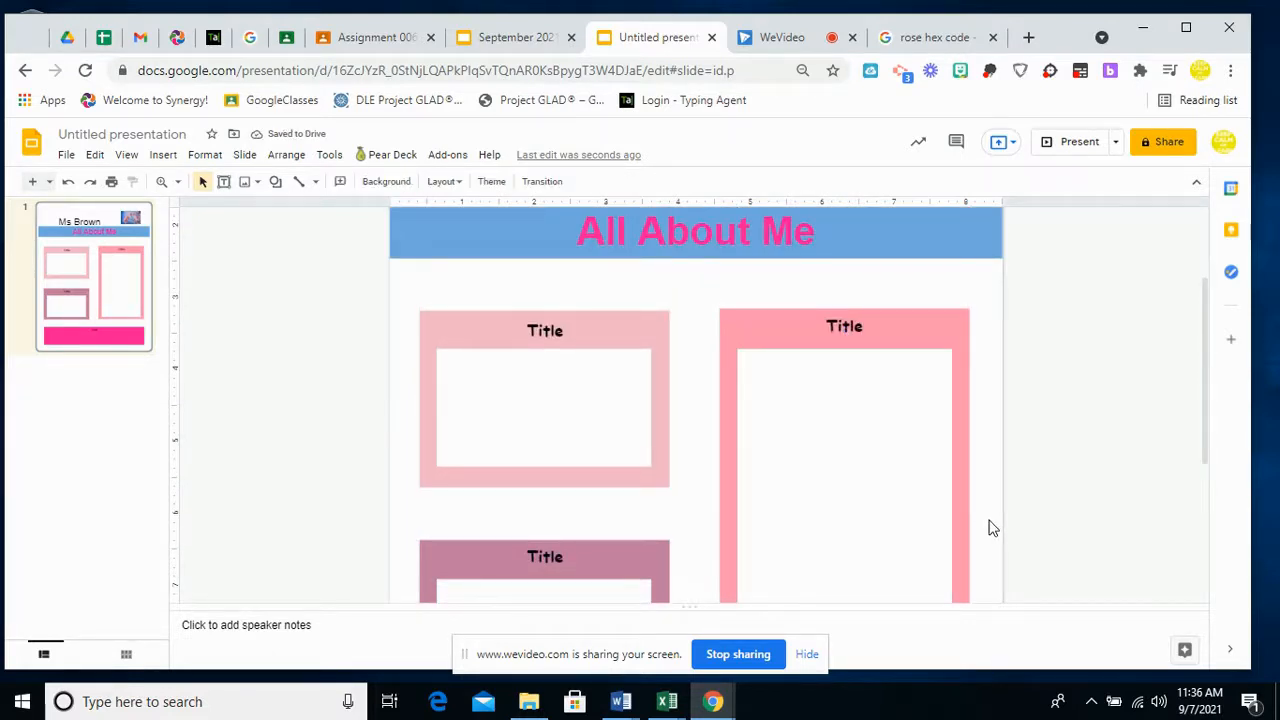
Step: Draw a wide rectangle inside the hot pink box below its title and pull its left edge in to even the side margins
left_click_drag(1204, 377, 1199, 538)
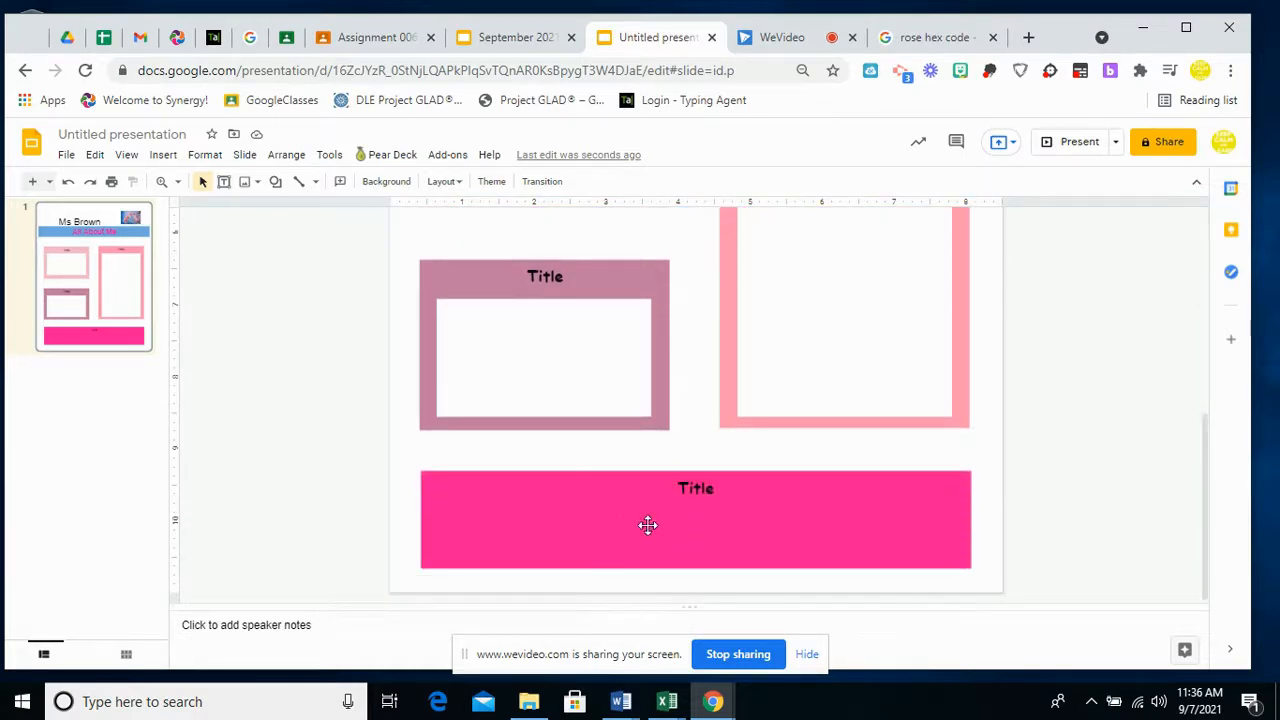
left_click(279, 184)
mouse_move(290, 209)
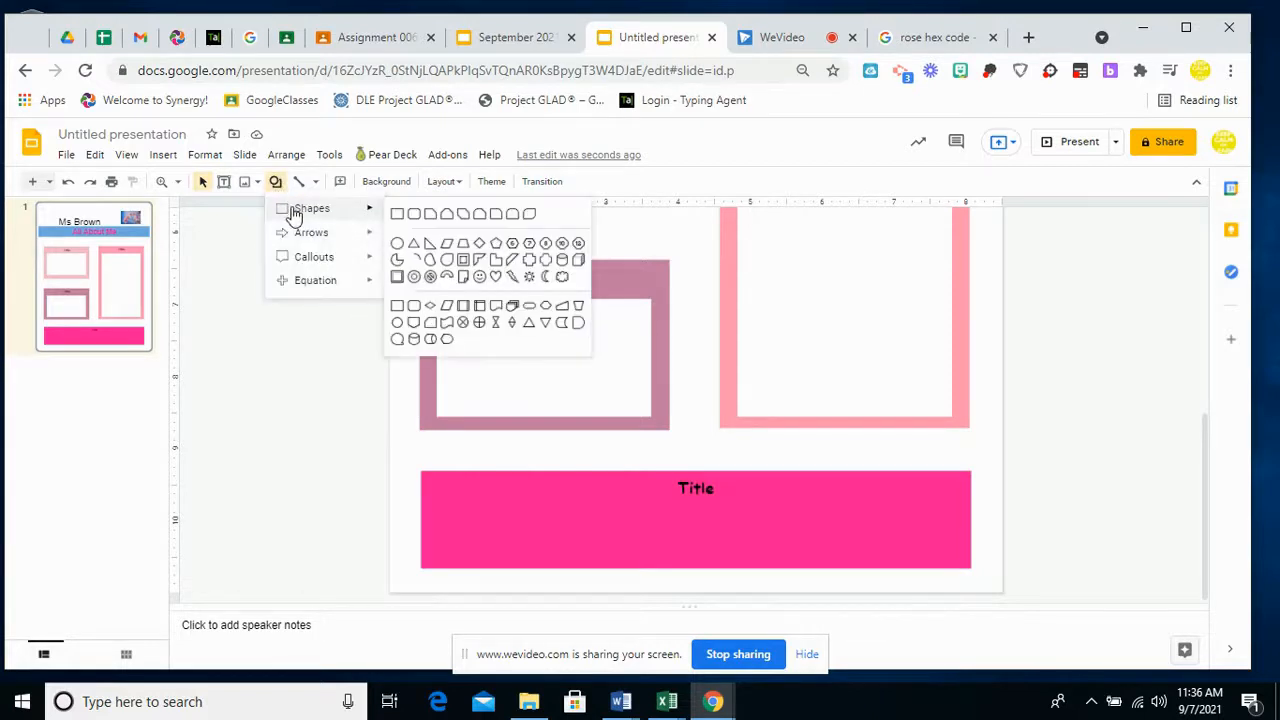
left_click(397, 215)
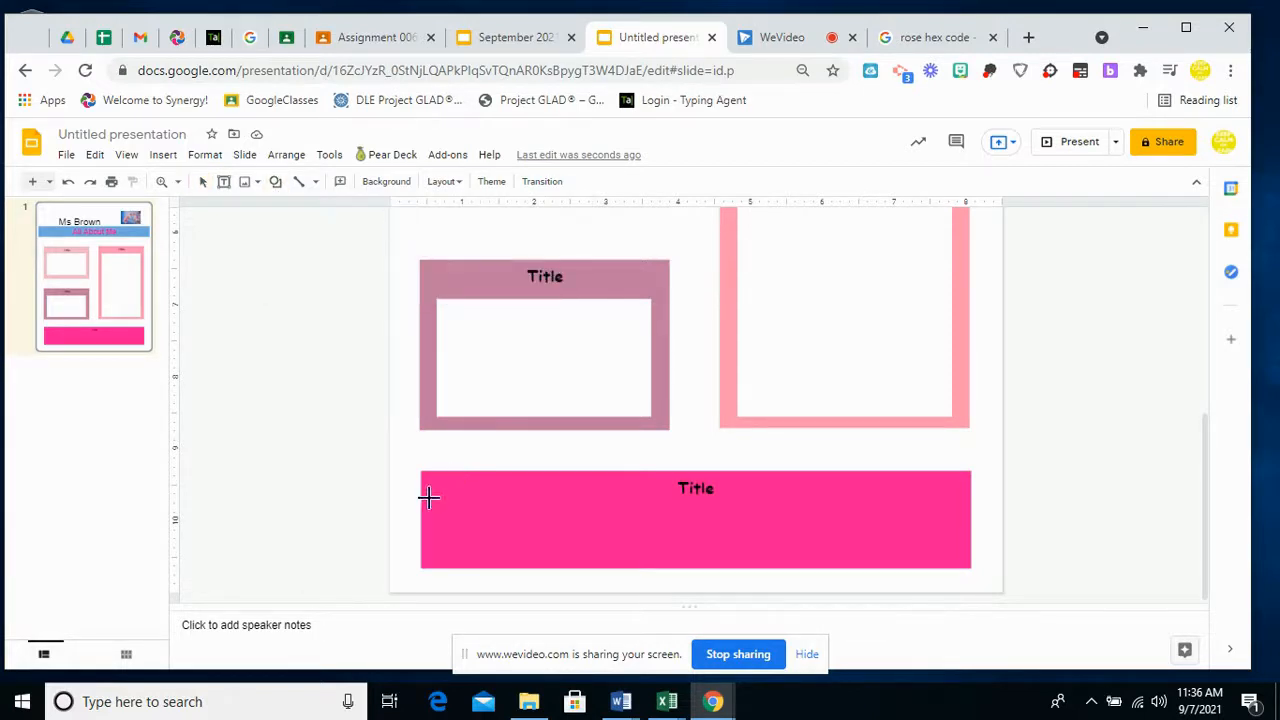
left_click_drag(430, 500, 954, 555)
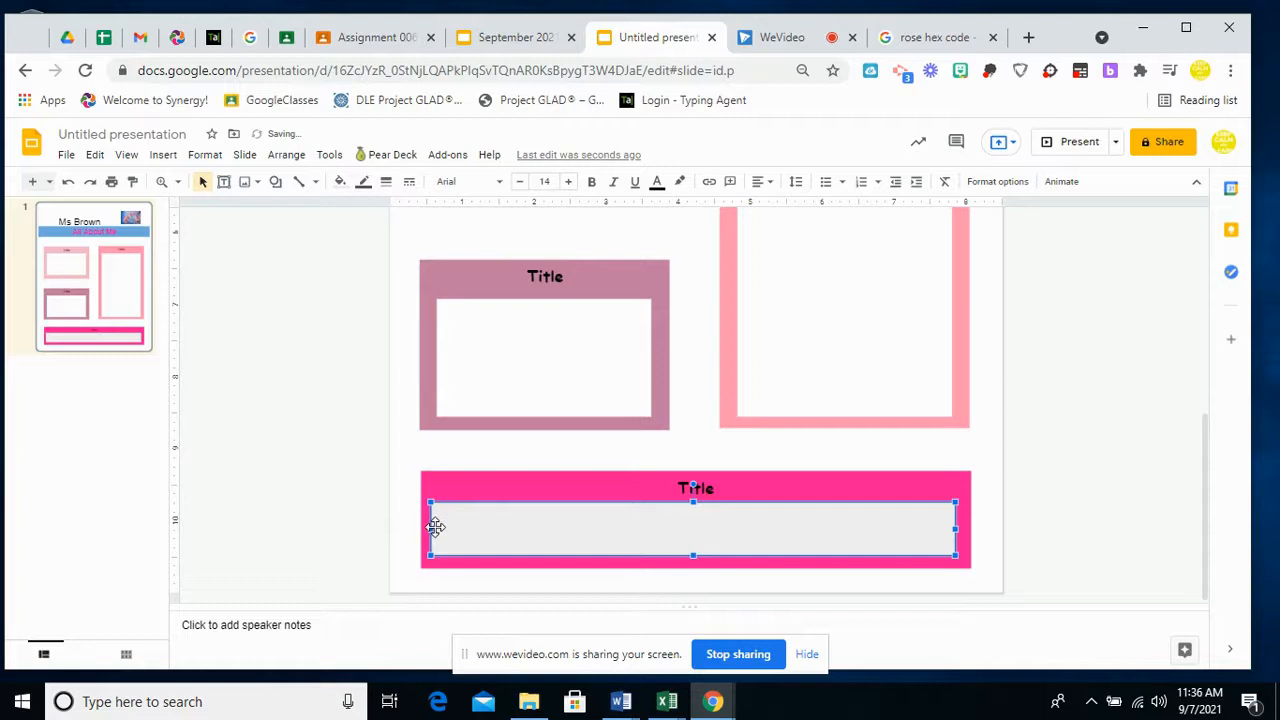
left_click_drag(433, 530, 437, 530)
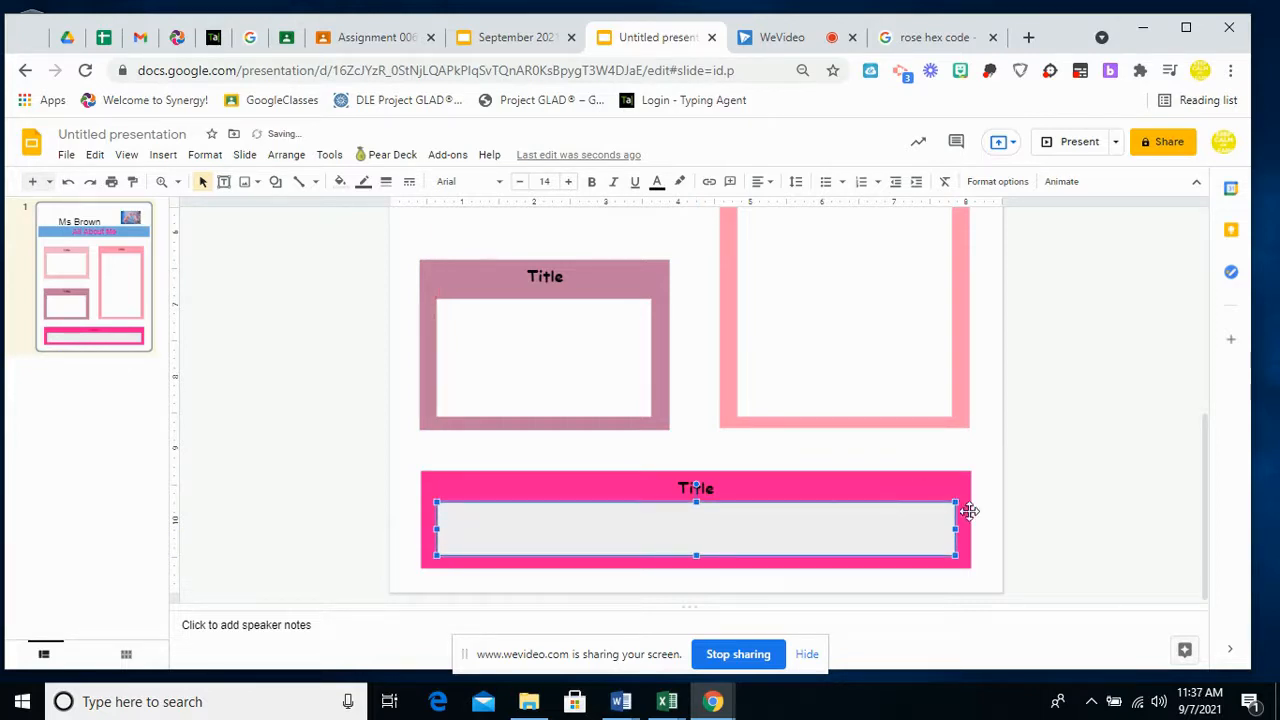